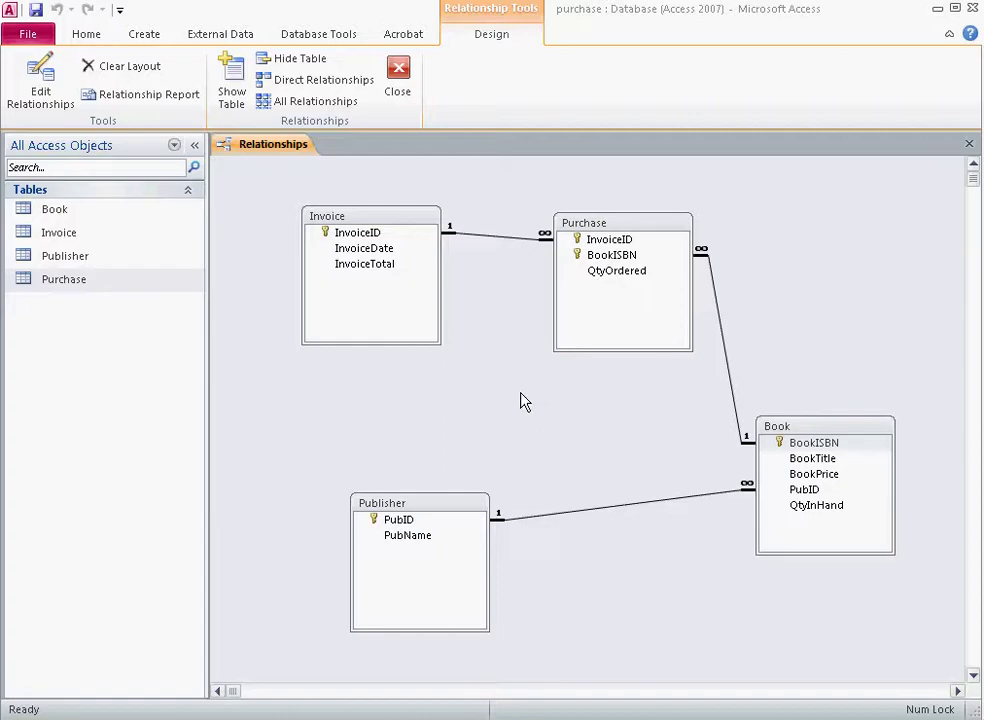
# - Reposition the Book table in the relationships diagram, and close the diagram with its layout changes saved
pyautogui.click(616, 256)
pyautogui.moveTo(858, 434); pyautogui.dragTo(800, 450)
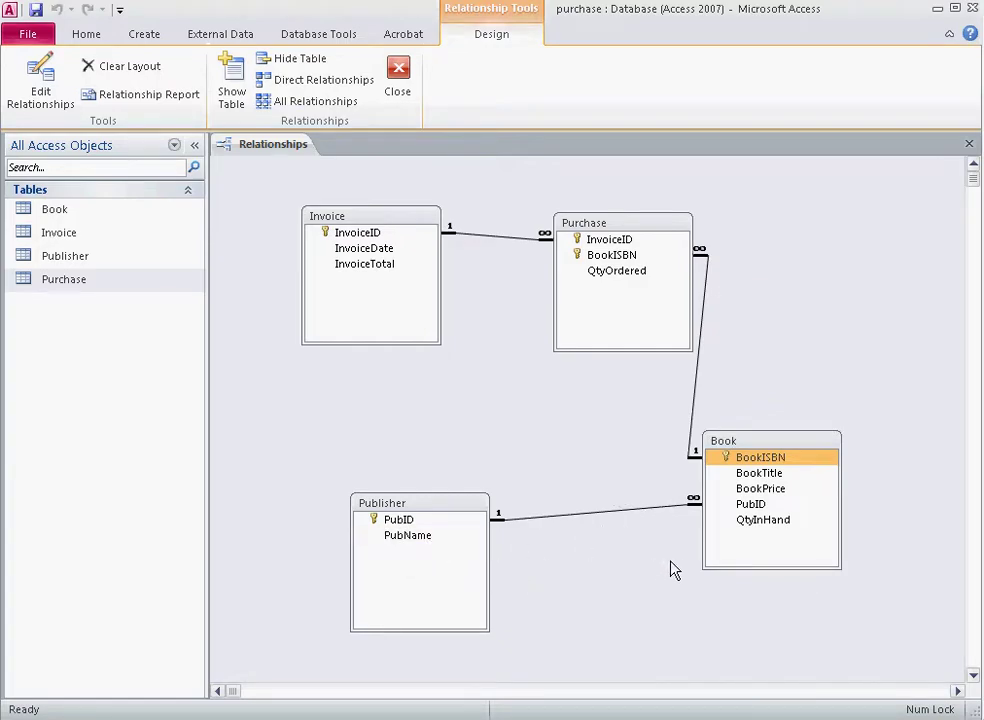
pyautogui.moveTo(786, 445); pyautogui.dragTo(852, 428)
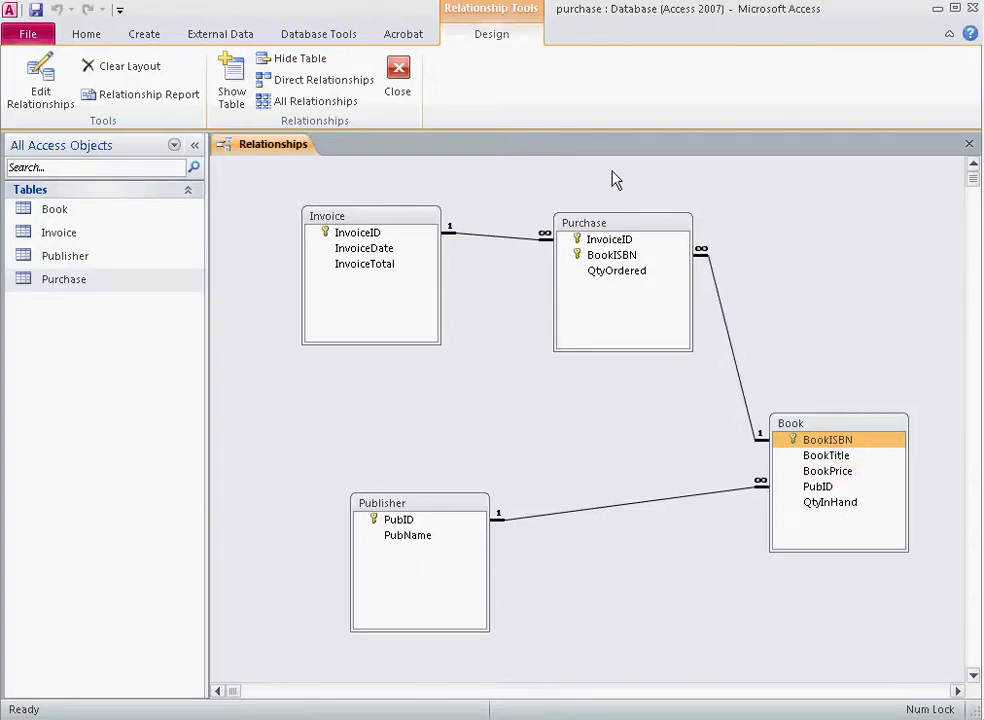
pyautogui.click(401, 90)
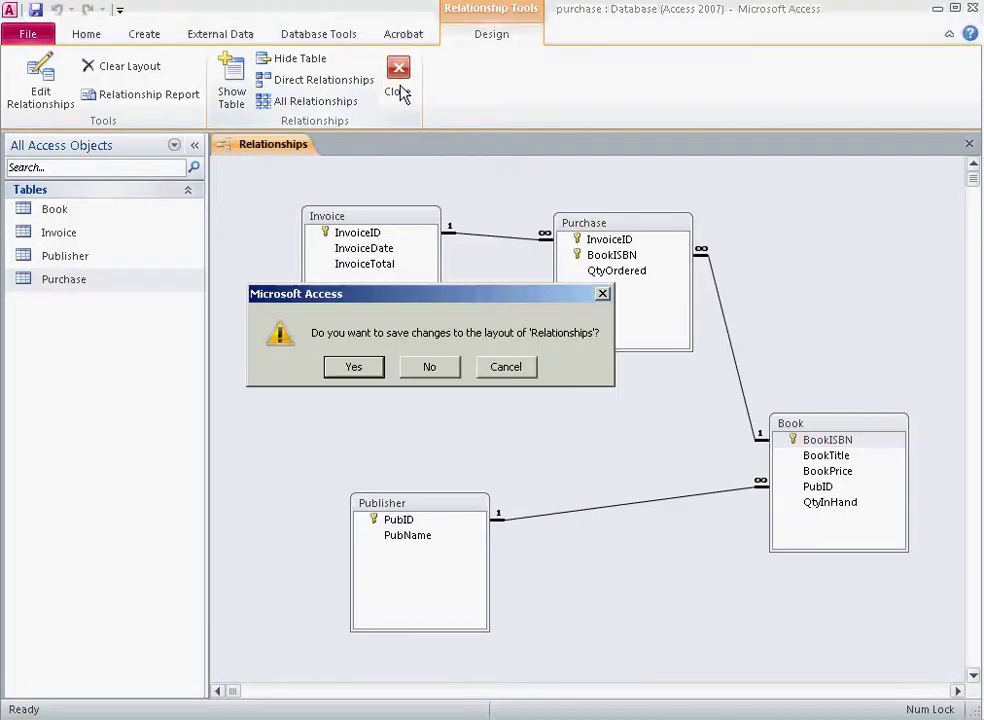
pyautogui.click(354, 368)
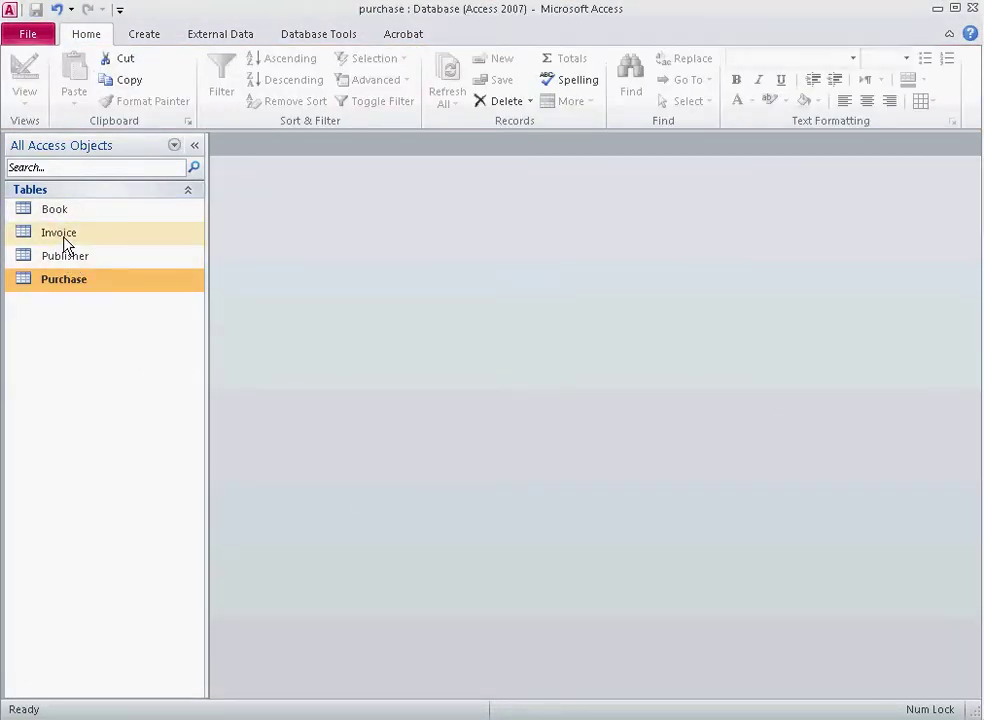
# - Review the Publisher table's records, create a form based on that table, and narrow the navigation pane
pyautogui.doubleClick(65, 257)
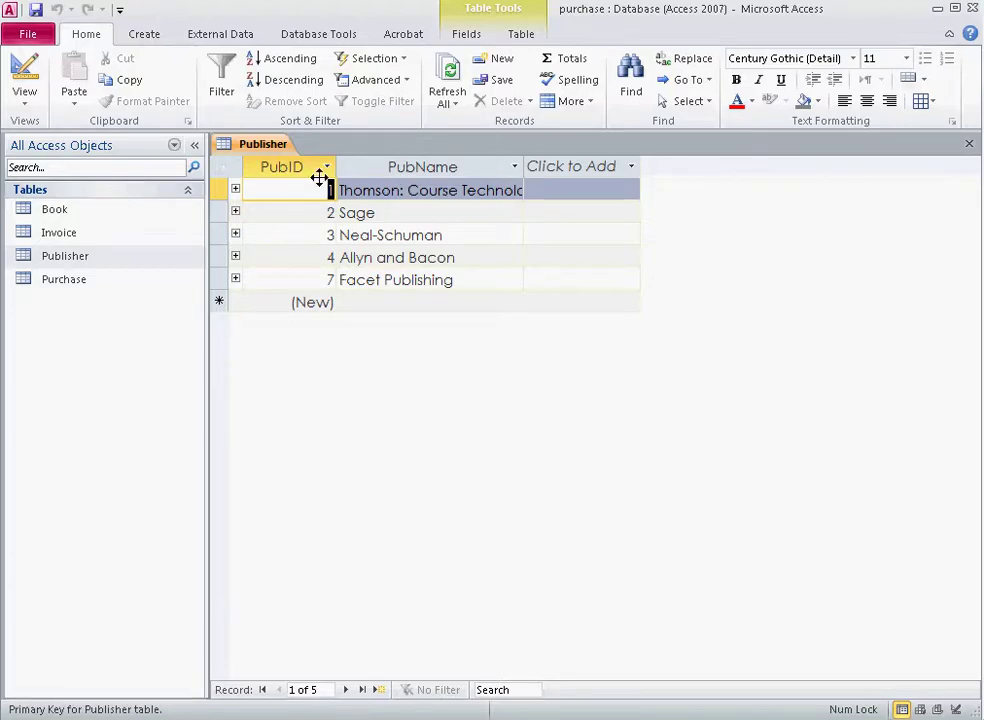
pyautogui.click(968, 144)
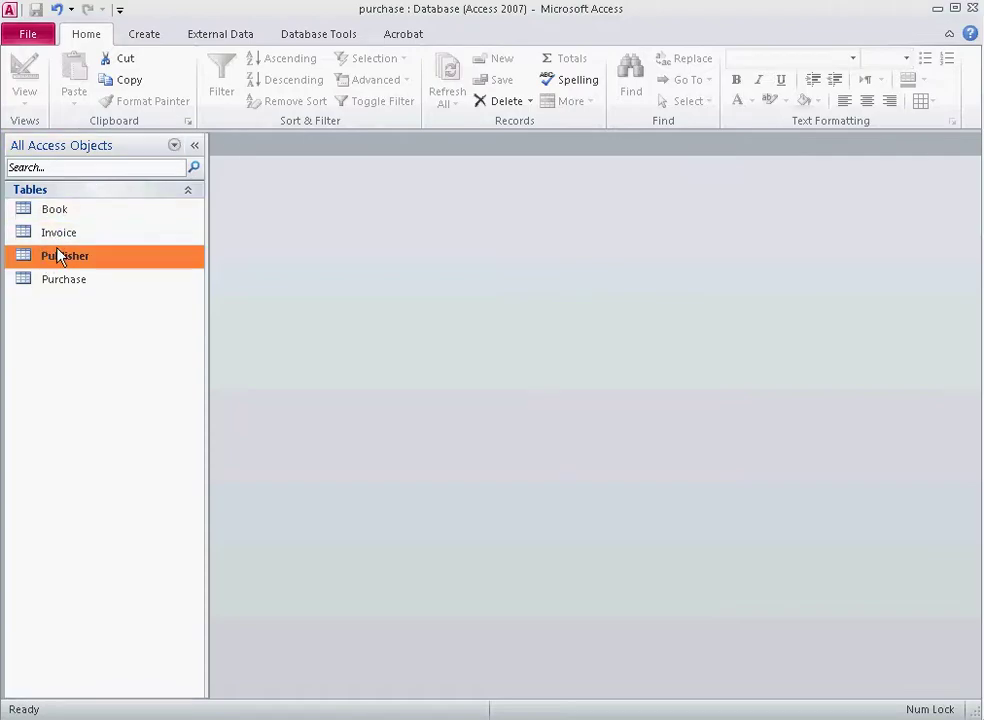
pyautogui.click(145, 36)
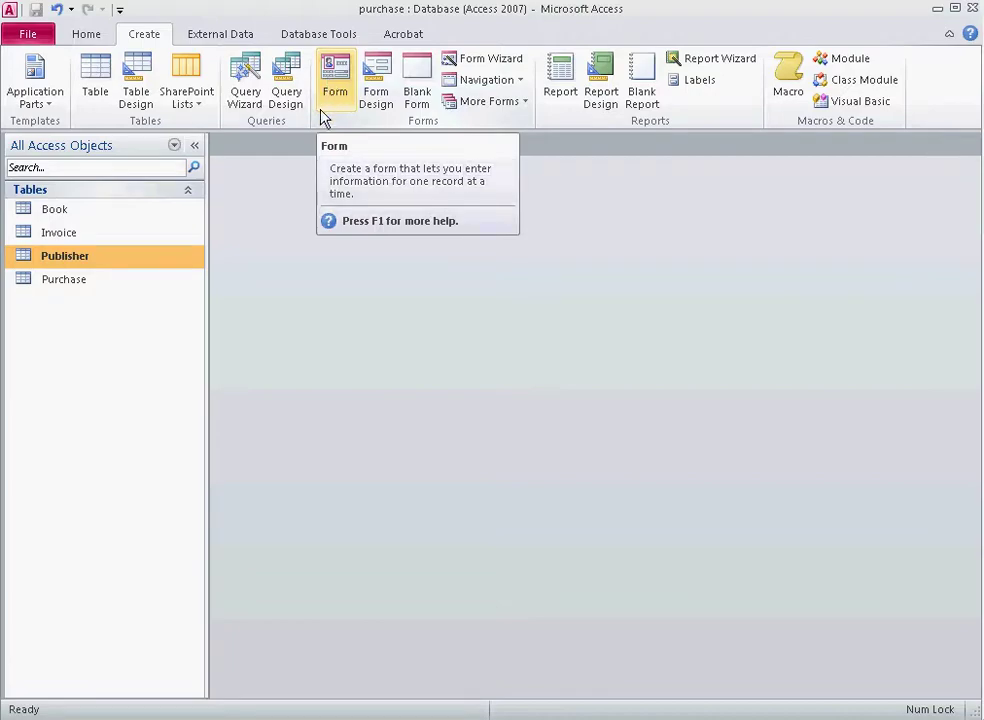
pyautogui.click(338, 72)
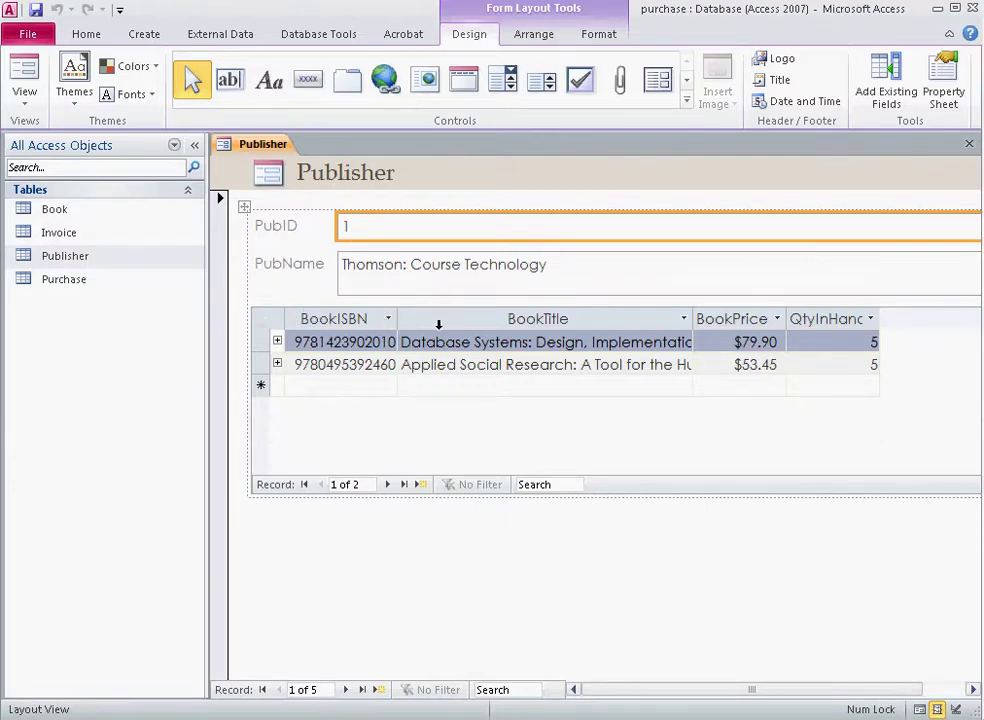
pyautogui.moveTo(903, 694)
pyautogui.mouseDown()
pyautogui.moveTo(940, 698)
pyautogui.moveTo(889, 694)
pyautogui.mouseUp()
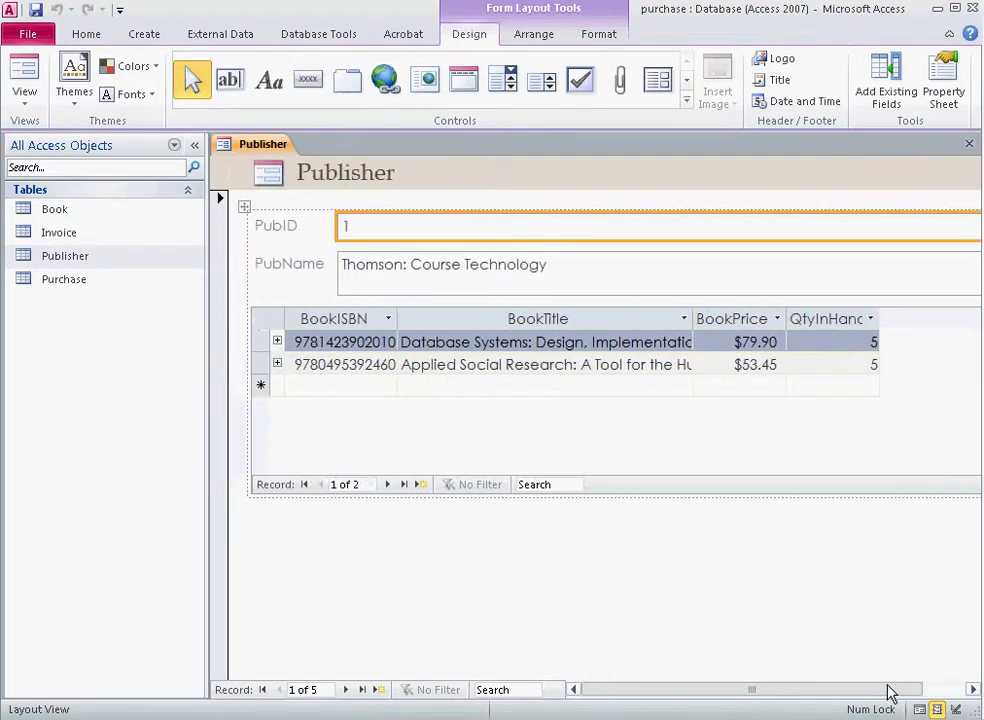
pyautogui.moveTo(209, 306); pyautogui.dragTo(125, 310)
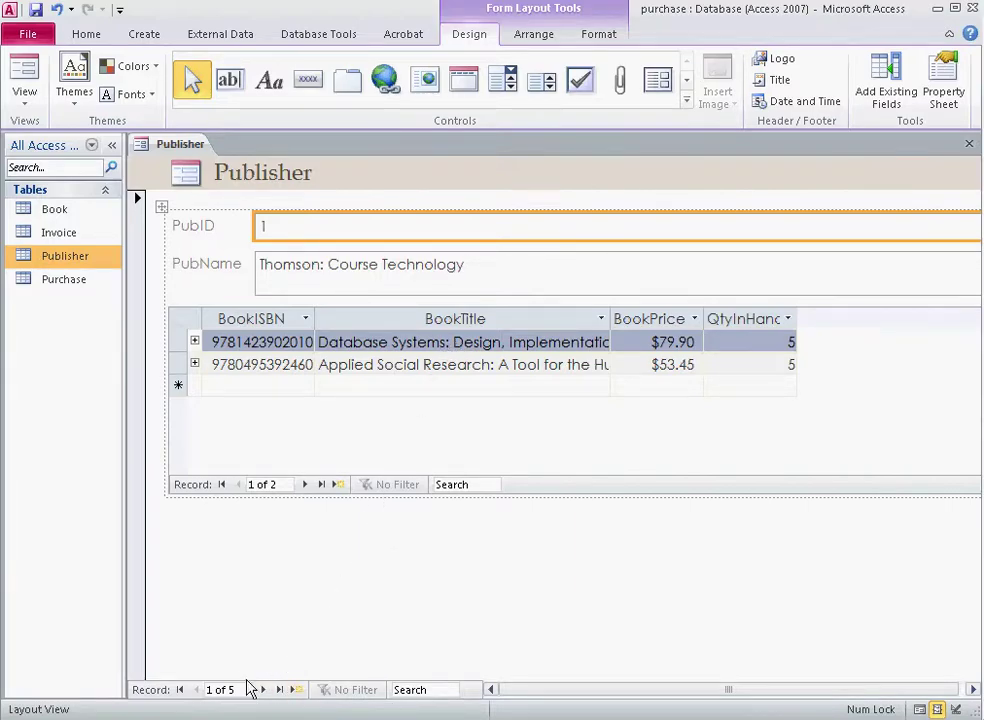
# - Add a new publisher record named "Wiley, Inc." using the form in Form View
pyautogui.click(297, 690)
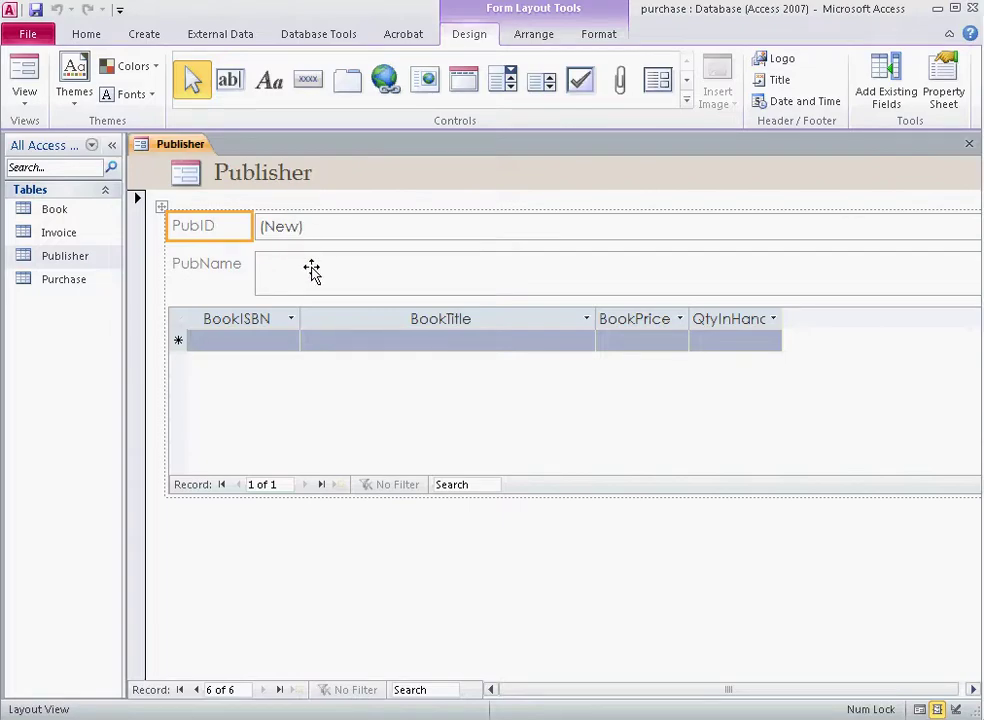
pyautogui.click(300, 273)
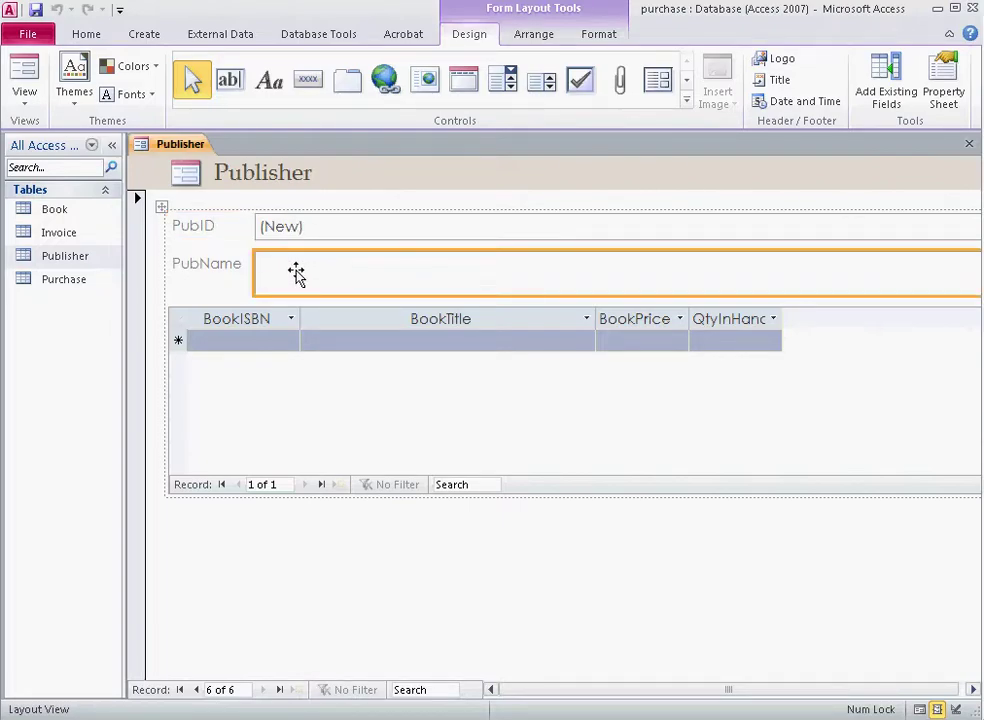
pyautogui.click(24, 78)
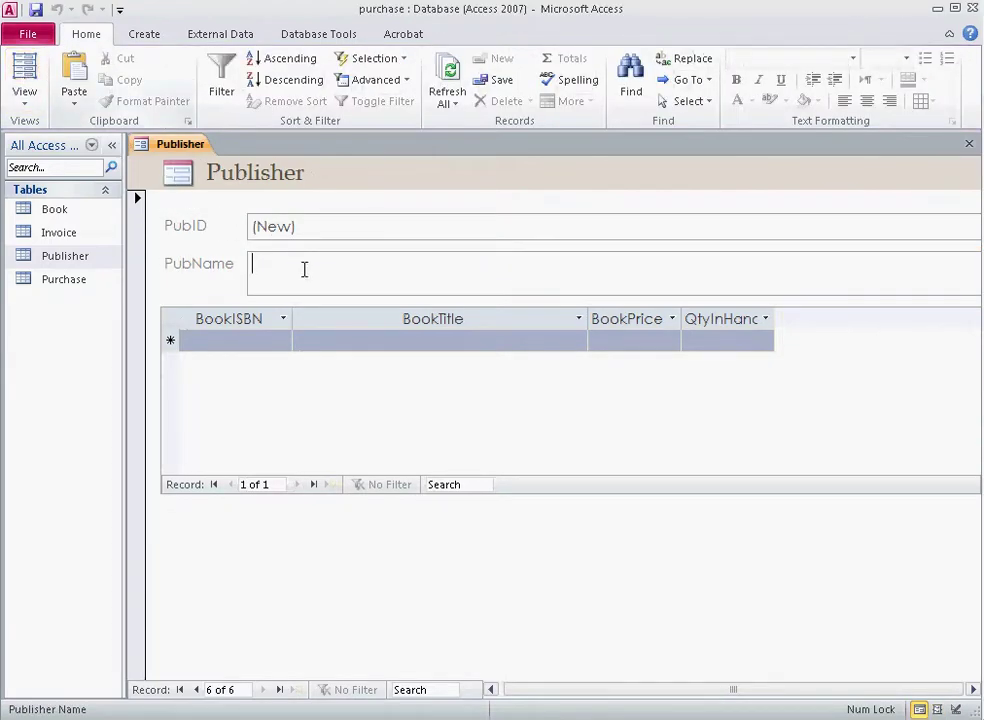
pyautogui.write('Wiley, Inc.')
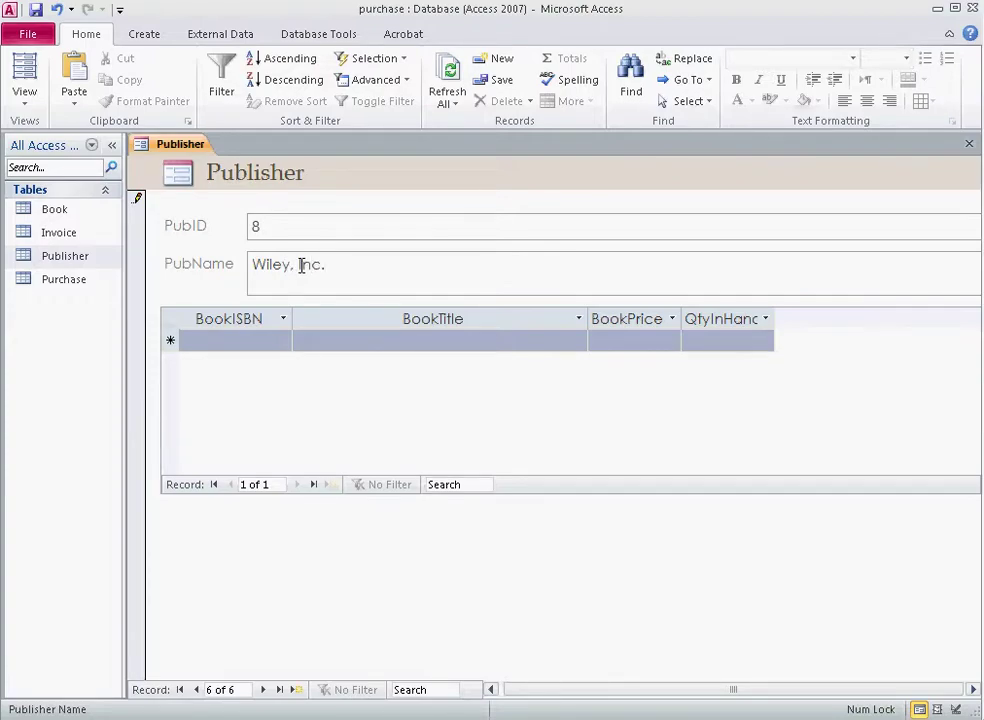
pyautogui.press('Tab')
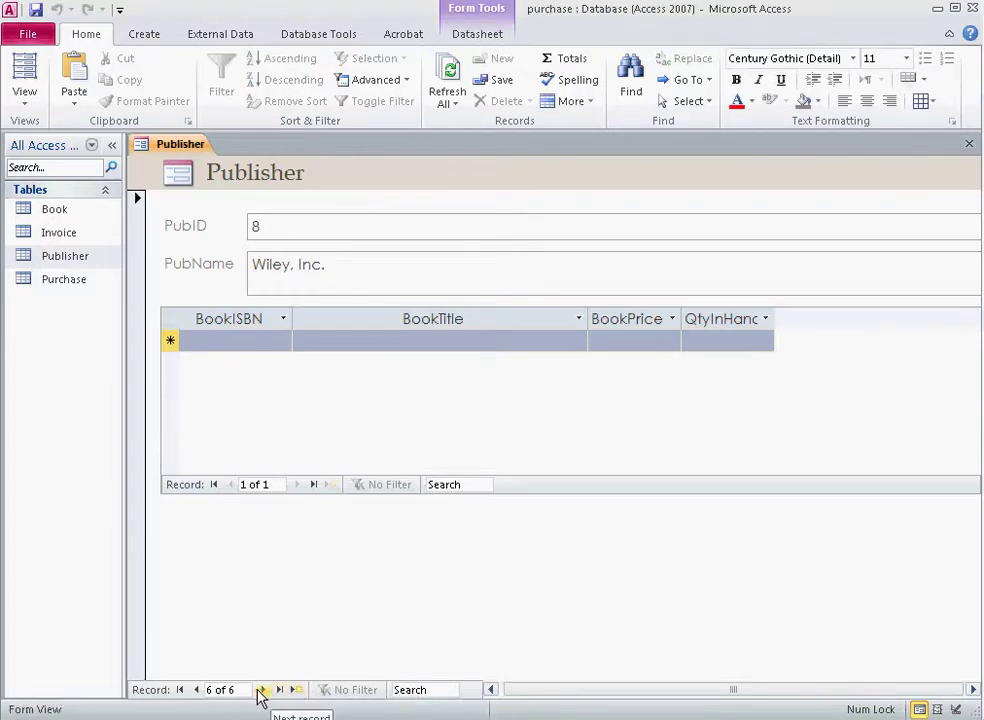
# - Browse backward and forward through the publisher records to examine each publisher's listed books
pyautogui.click(198, 691)
pyautogui.doubleClick(198, 691)
pyautogui.click(198, 691)
pyautogui.click(198, 691)
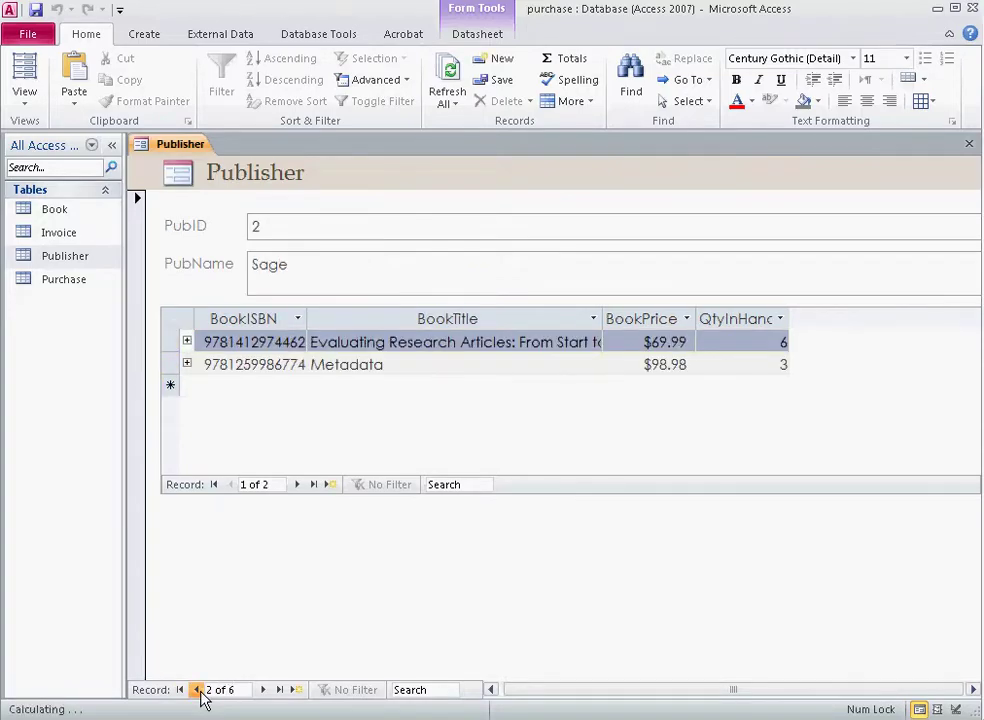
pyautogui.click(198, 691)
pyautogui.doubleClick(263, 691)
pyautogui.click(263, 691)
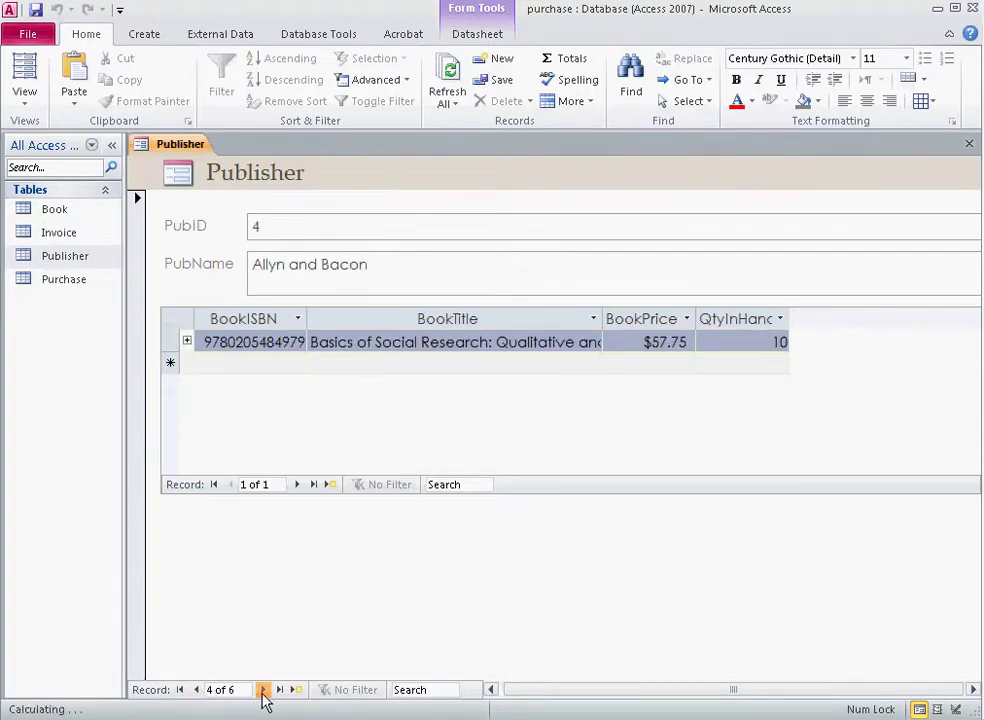
pyautogui.doubleClick(263, 691)
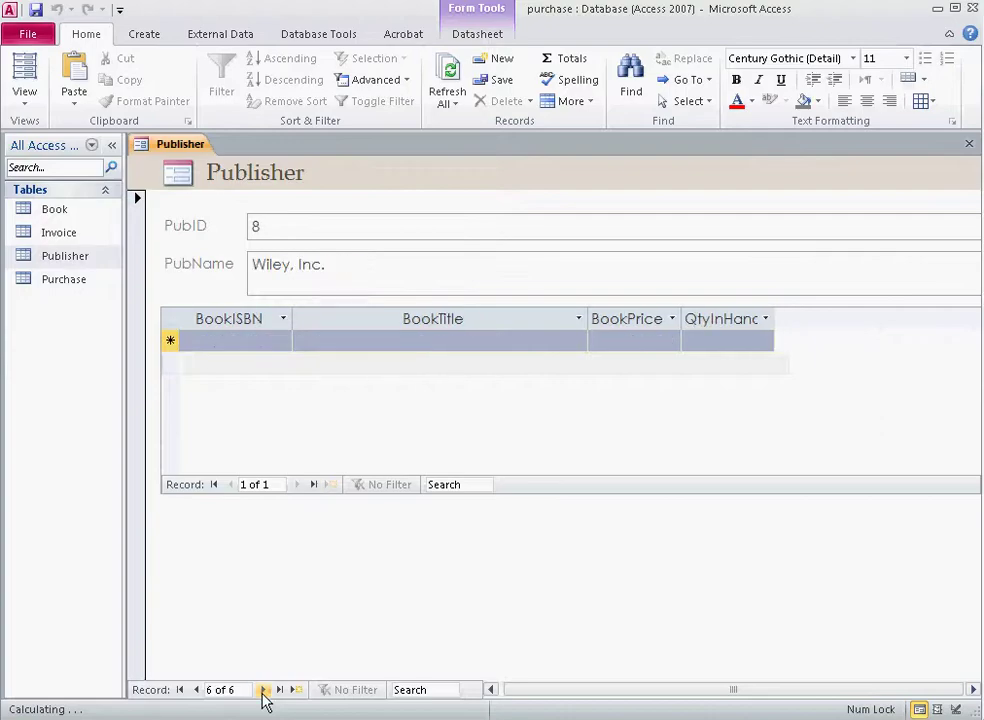
pyautogui.click(198, 691)
# - In Design View, shorten the Publisher title label in the form header to about the 5-inch mark
pyautogui.click(29, 100)
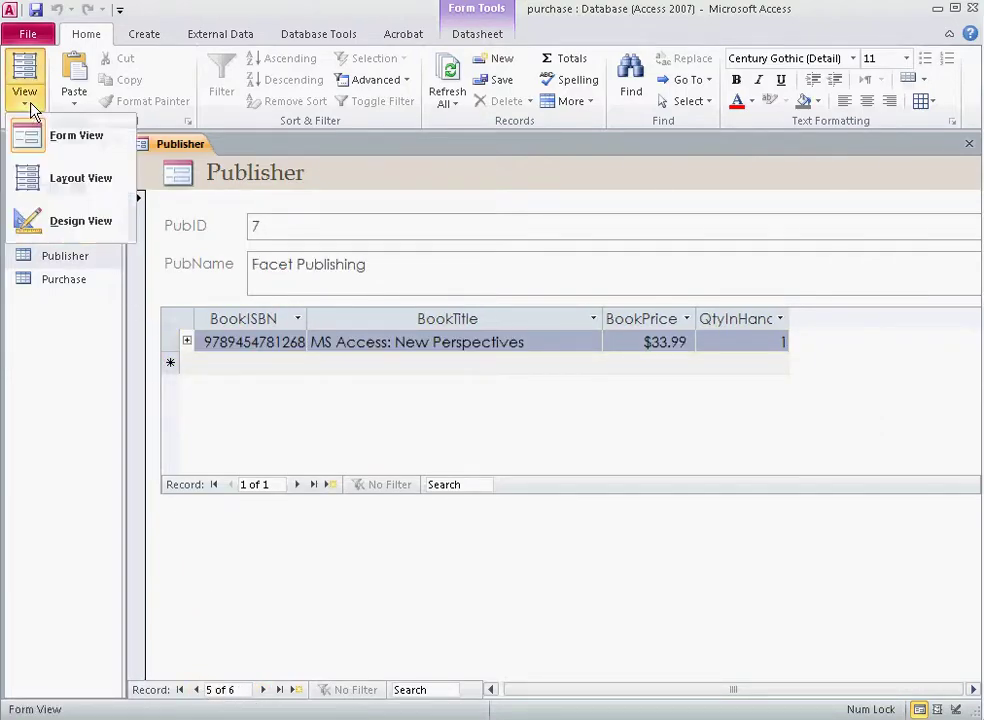
pyautogui.click(93, 228)
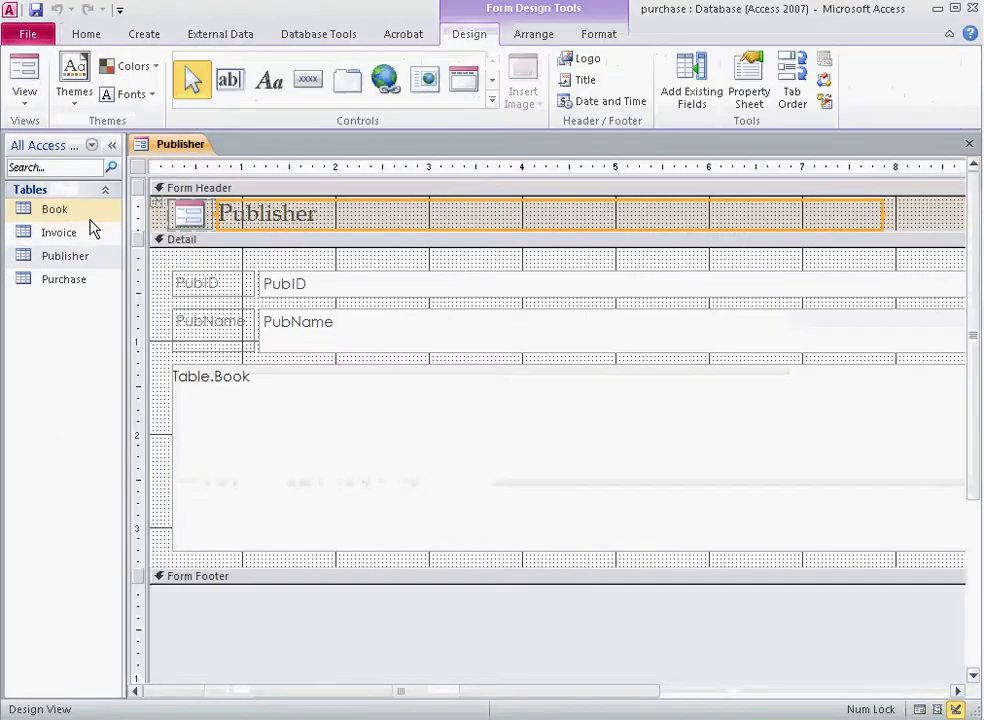
pyautogui.moveTo(505, 690); pyautogui.dragTo(659, 707)
pyautogui.moveTo(826, 413); pyautogui.dragTo(632, 422)
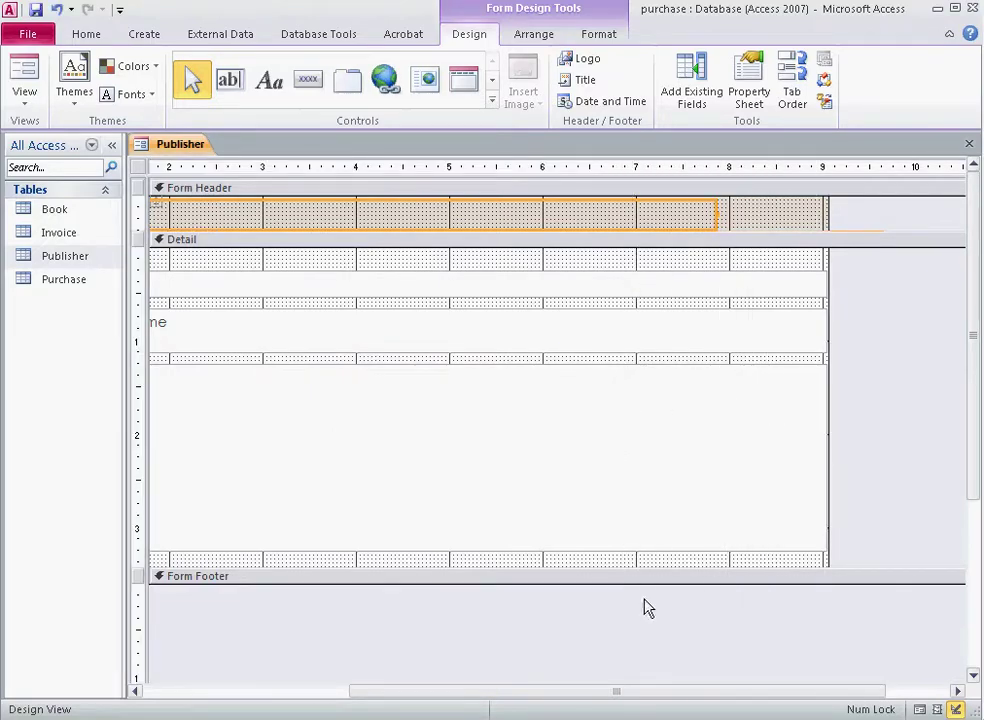
pyautogui.moveTo(679, 694); pyautogui.dragTo(657, 694)
pyautogui.moveTo(806, 357); pyautogui.dragTo(584, 360)
pyautogui.moveTo(805, 350); pyautogui.dragTo(731, 338)
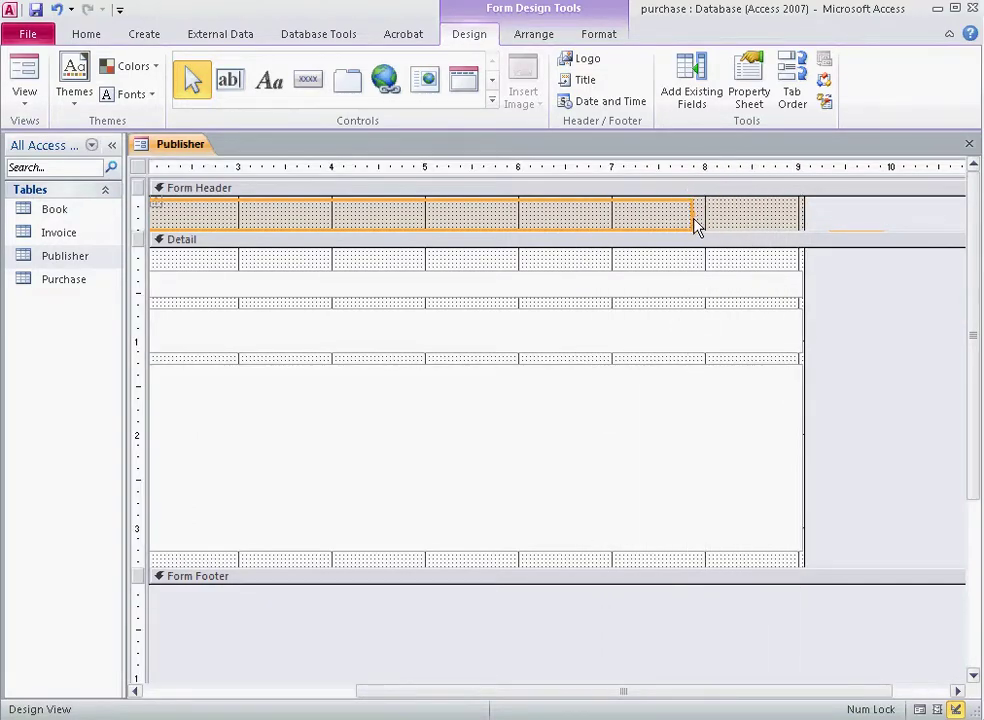
pyautogui.moveTo(694, 215); pyautogui.dragTo(426, 222)
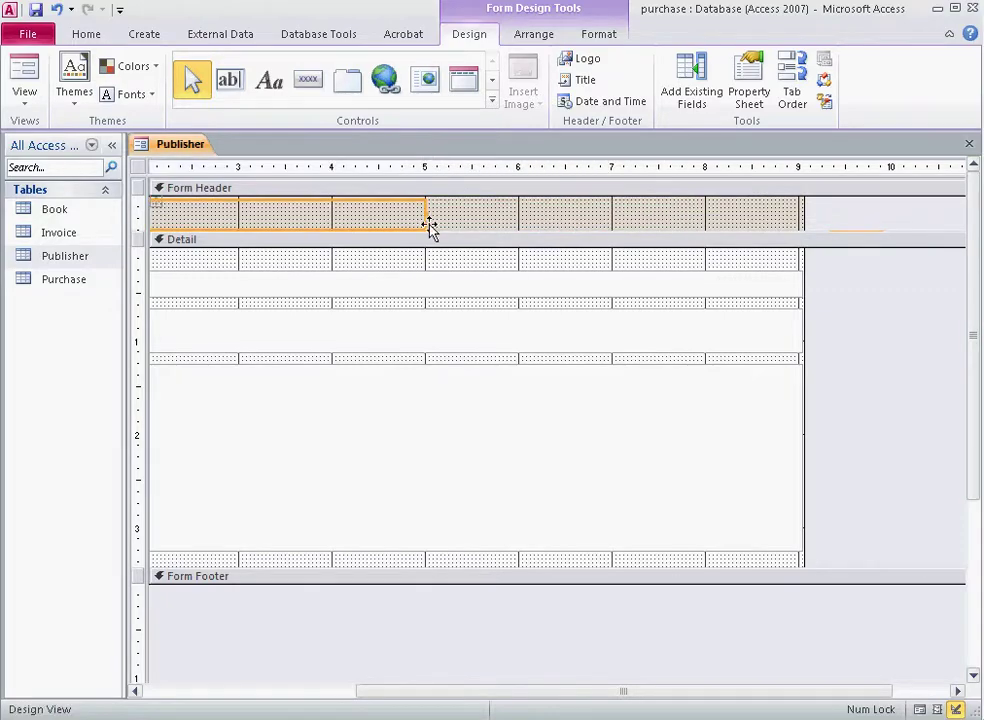
# - Narrow the Detail controls to about the 6.3-inch mark and the form itself to about 6.5 inches wide
pyautogui.moveTo(617, 696); pyautogui.dragTo(270, 696)
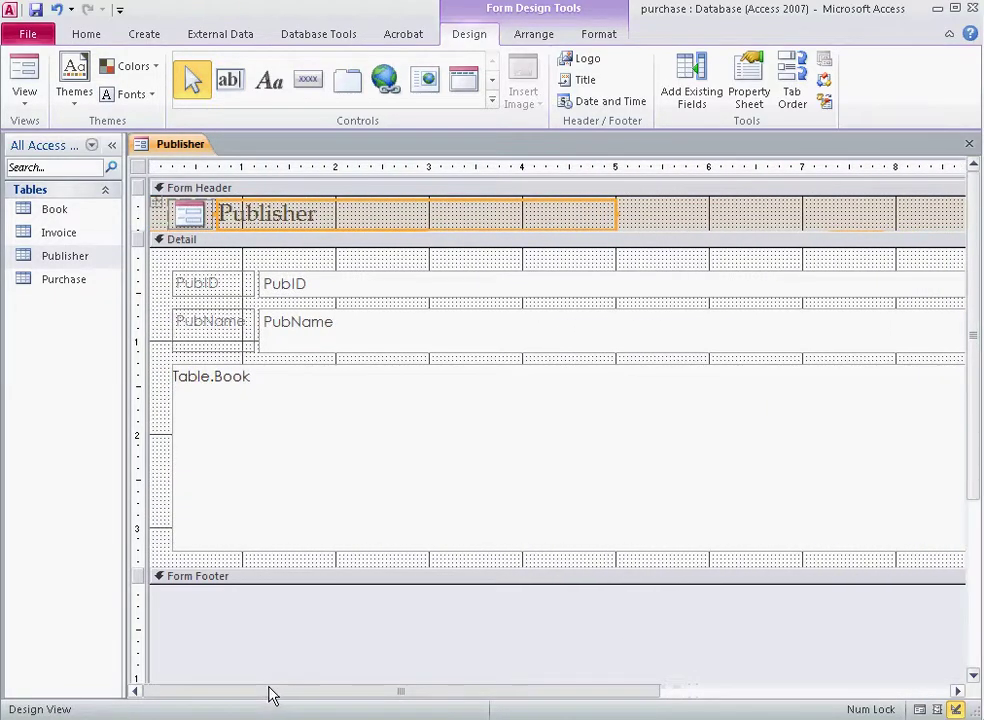
pyautogui.click(474, 277)
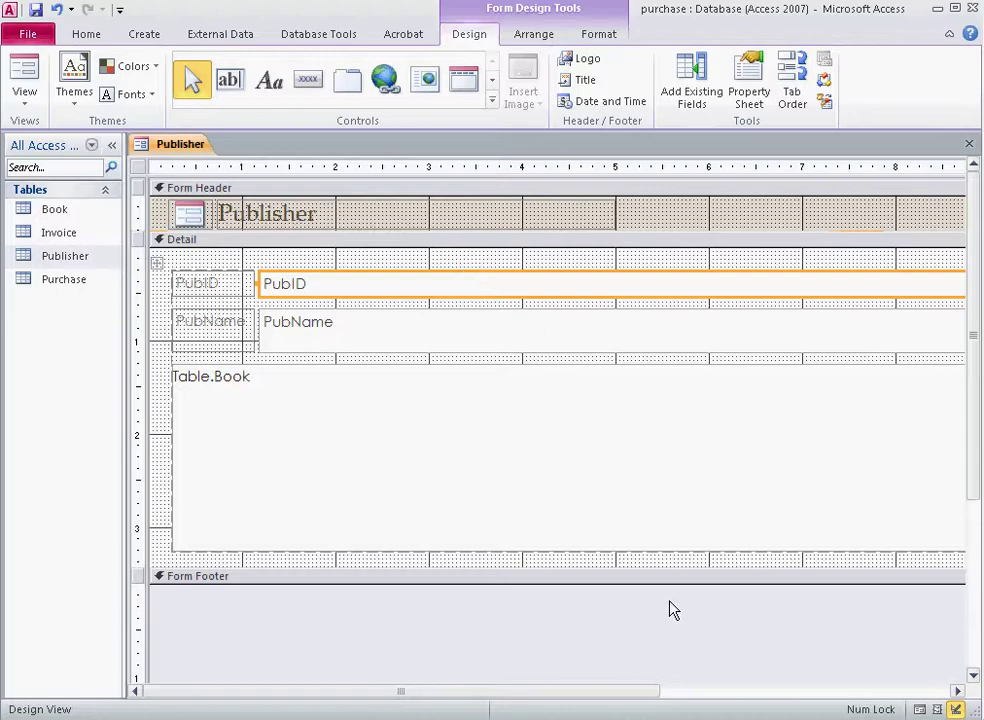
pyautogui.moveTo(584, 694); pyautogui.dragTo(771, 700)
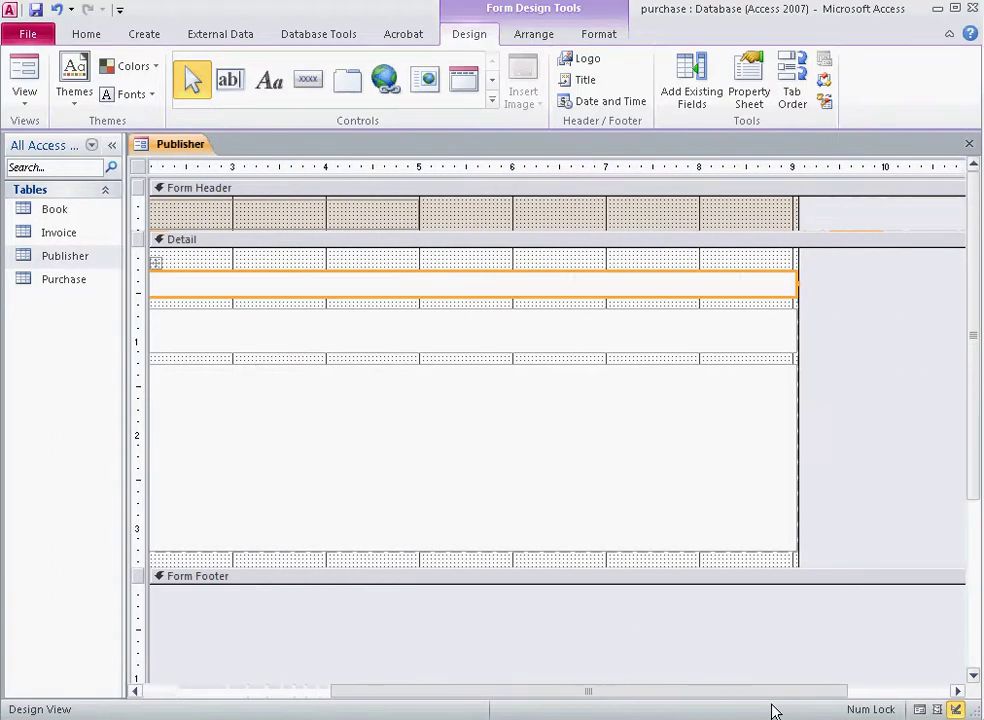
pyautogui.moveTo(800, 281); pyautogui.dragTo(545, 284)
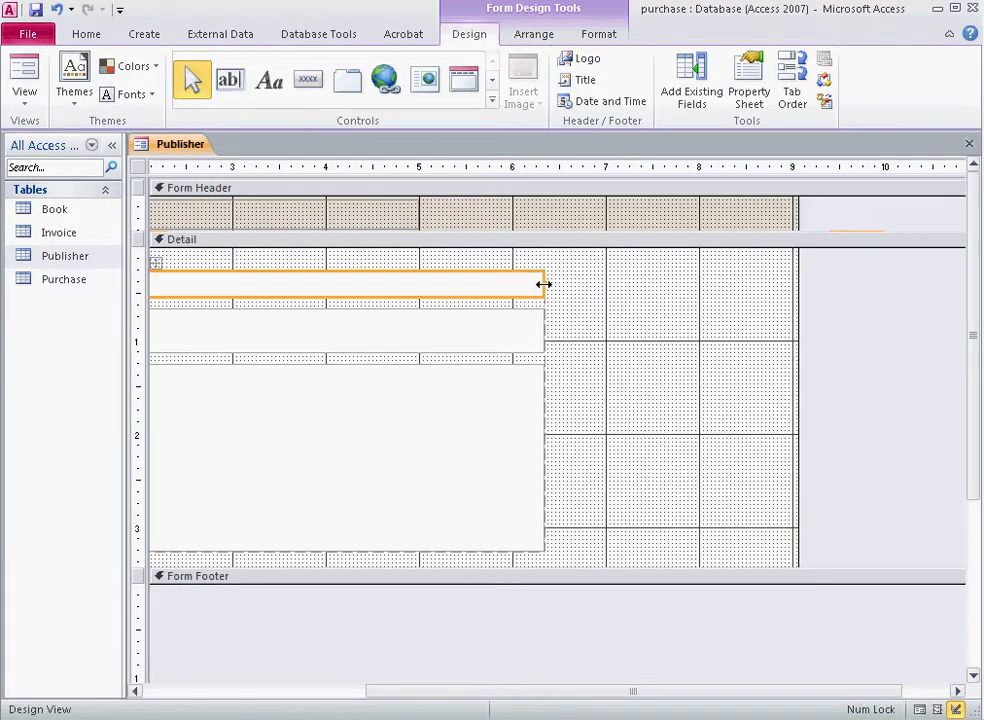
pyautogui.moveTo(797, 377); pyautogui.dragTo(563, 380)
pyautogui.moveTo(572, 688); pyautogui.dragTo(266, 703)
# - Preview the Publisher form in Form View and check how the book subform fits
pyautogui.click(238, 413)
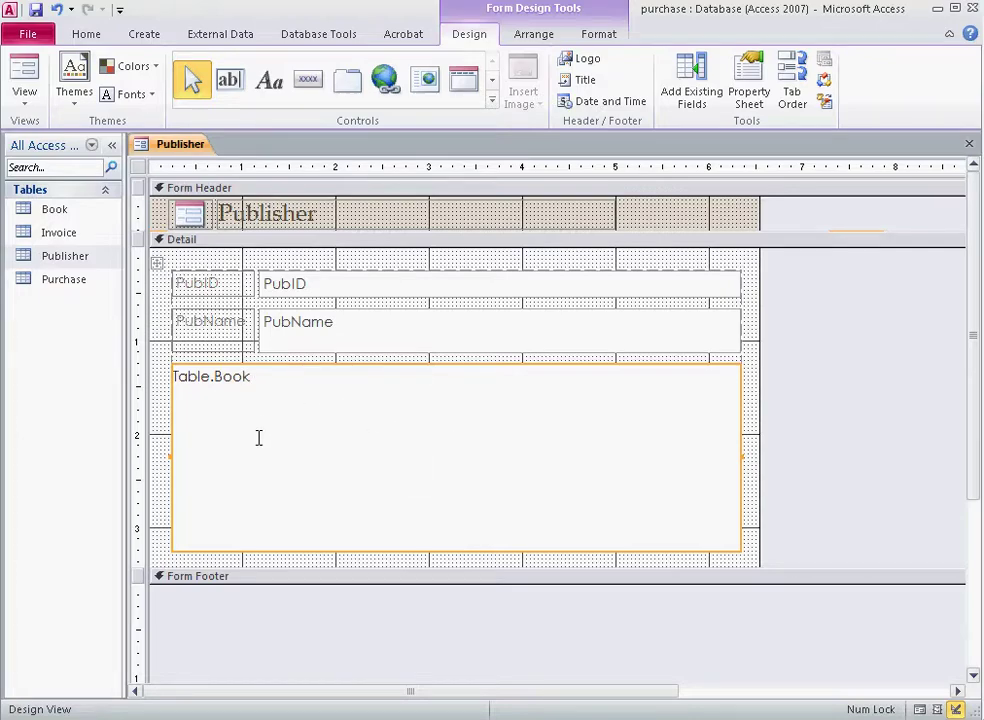
pyautogui.click(38, 80)
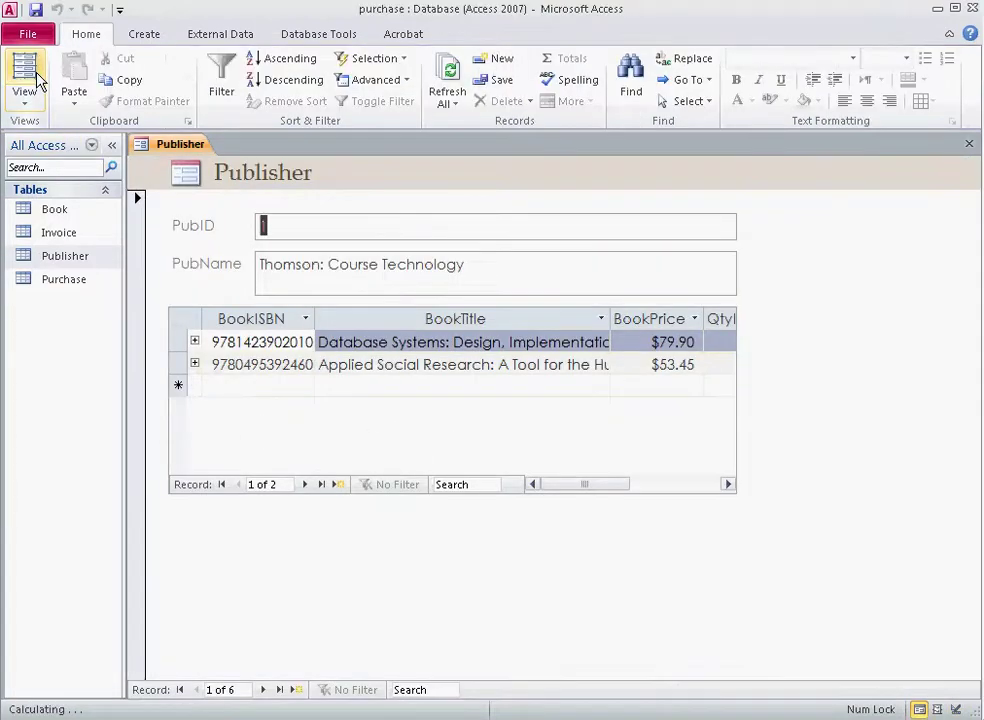
pyautogui.moveTo(577, 494)
pyautogui.mouseDown()
pyautogui.moveTo(641, 490)
pyautogui.moveTo(560, 492)
pyautogui.mouseUp()
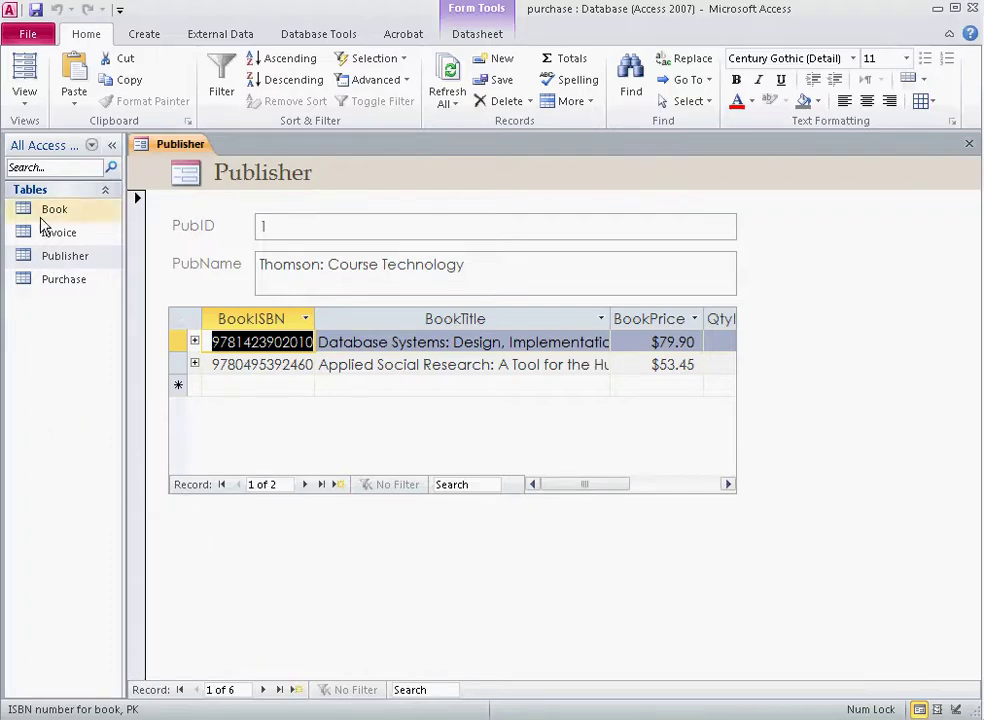
# - Return the form to Design View and extend the Detail section downward by about 1 inch
pyautogui.click(27, 104)
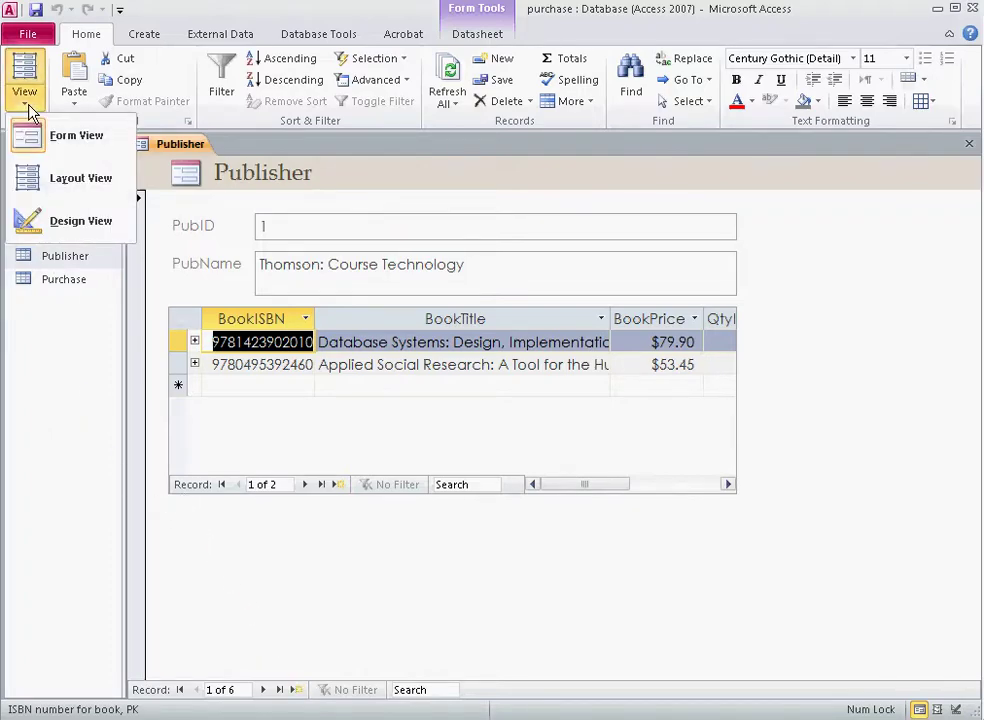
pyautogui.click(48, 222)
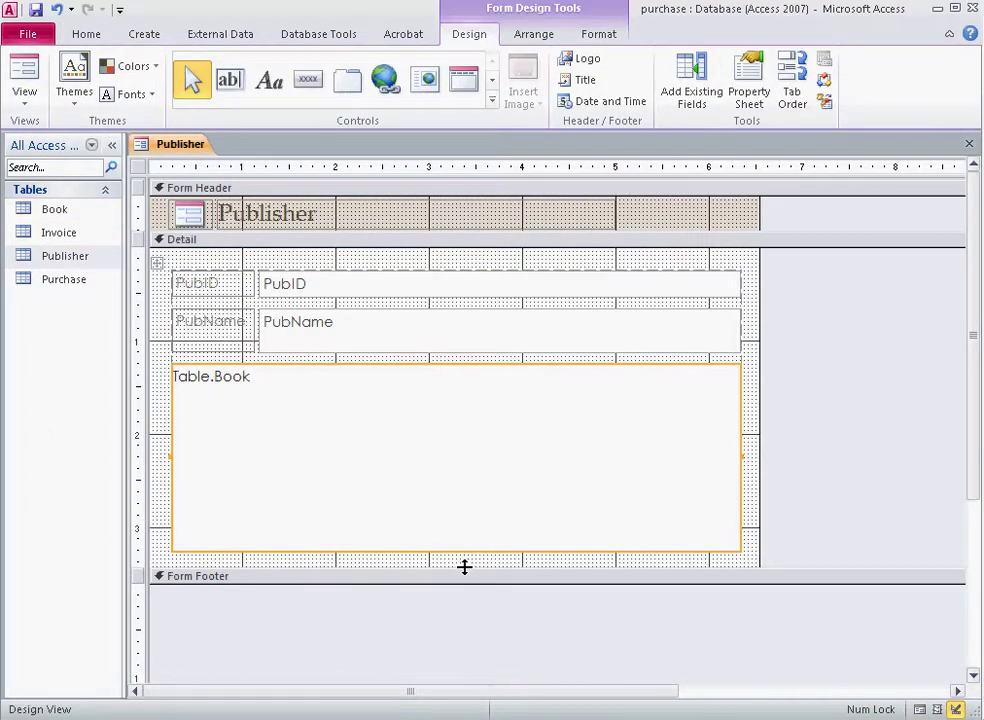
pyautogui.moveTo(461, 578); pyautogui.dragTo(461, 679)
# - Try to move the Book subform lower within the Detail section, away from the PubName field
pyautogui.click(428, 367)
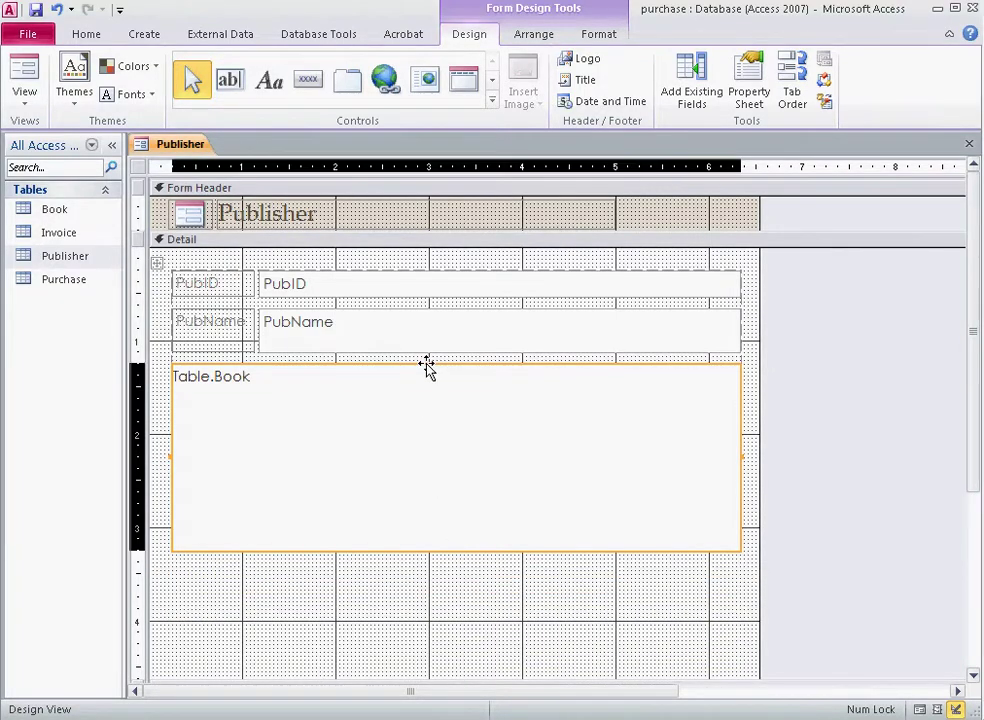
pyautogui.click(424, 442)
pyautogui.click(424, 367)
pyautogui.click(426, 422)
pyautogui.click(334, 352)
pyautogui.click(334, 358)
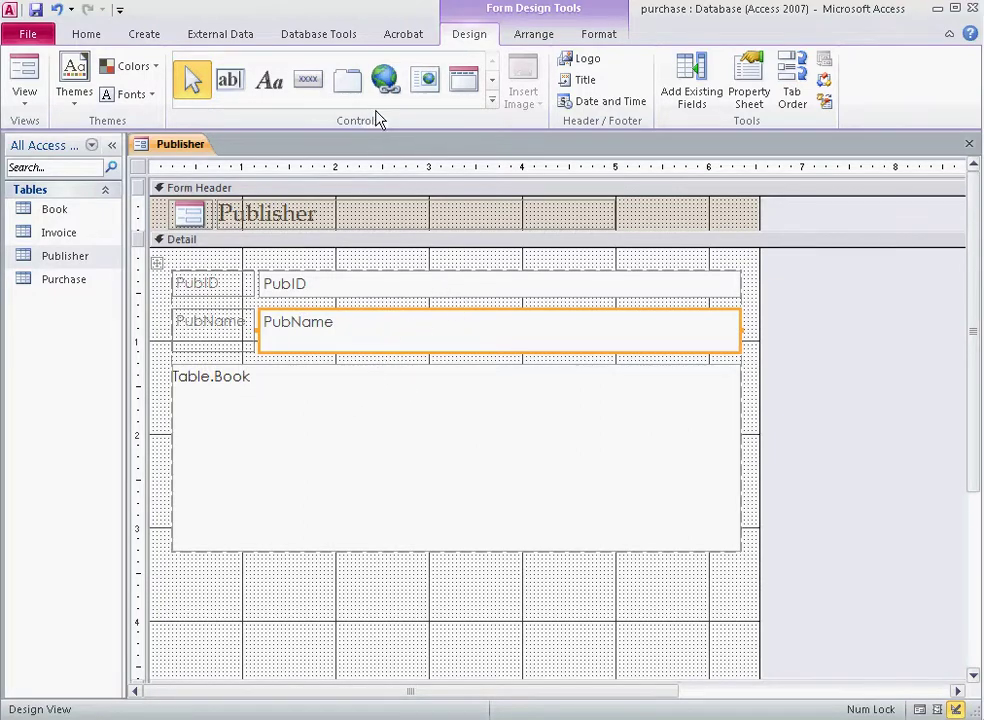
# - Add a command button below the Book subform with the Record Operations action Add New Record
pyautogui.click(492, 101)
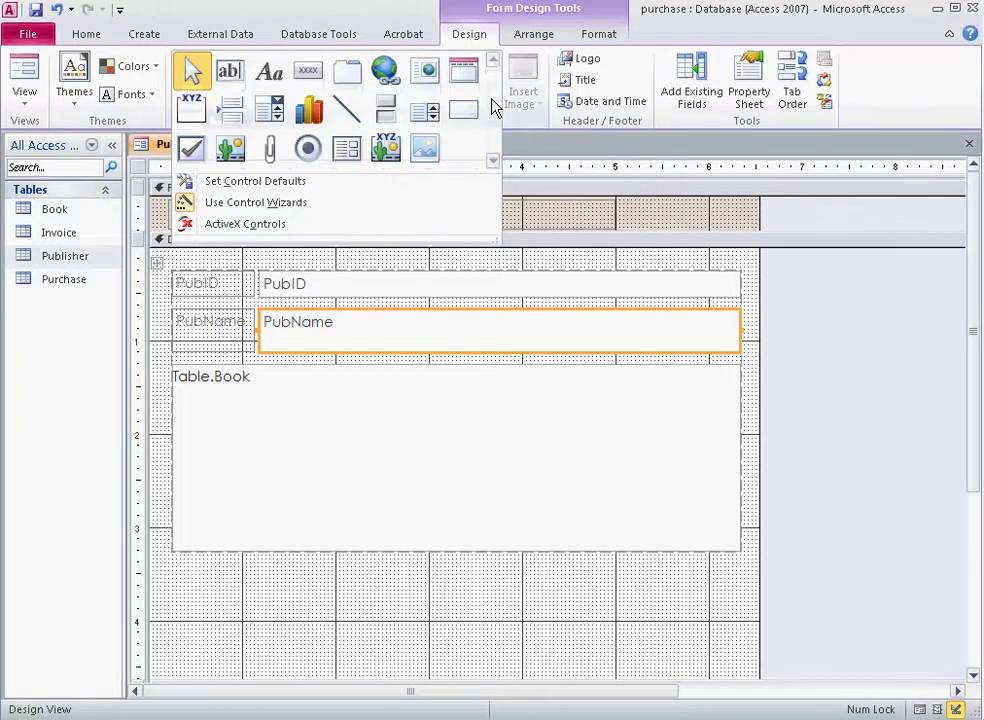
pyautogui.click(310, 78)
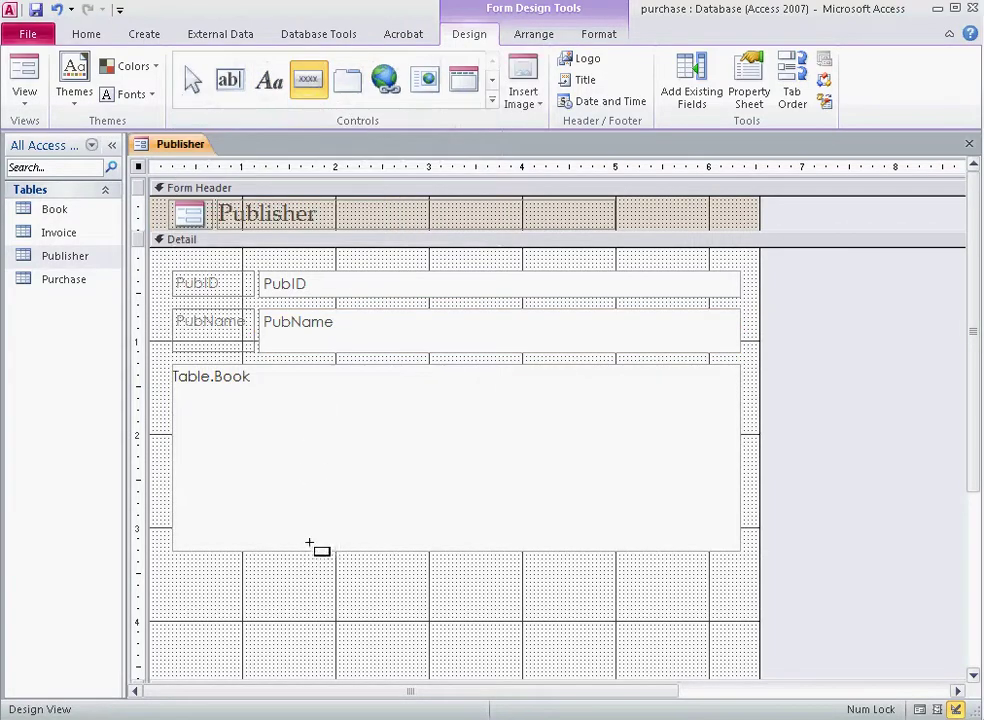
pyautogui.click(394, 585)
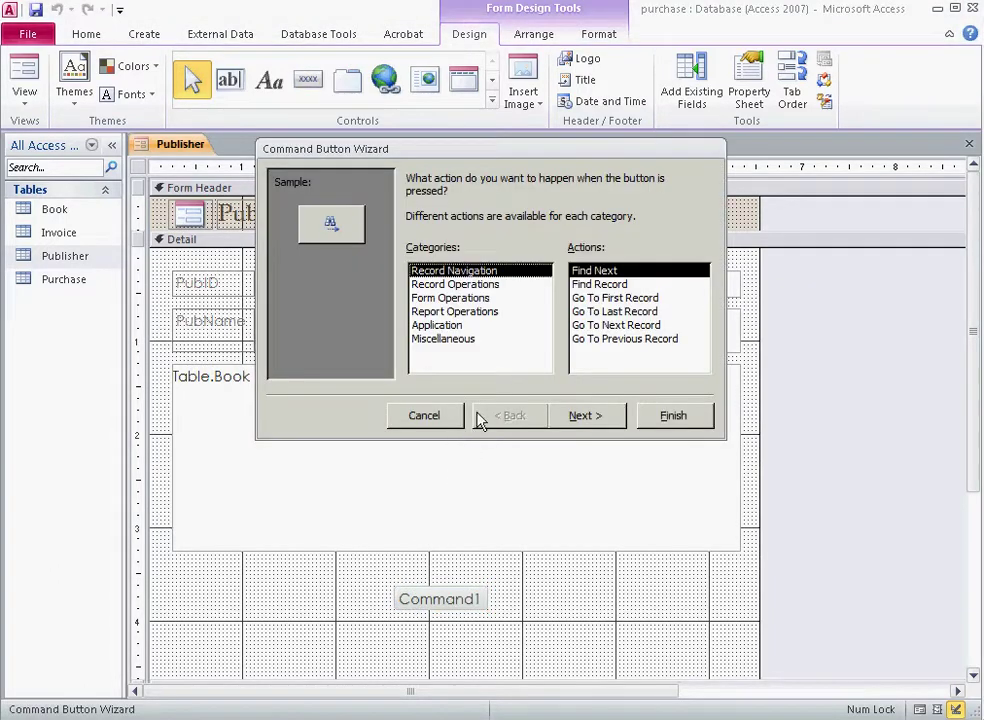
pyautogui.click(468, 286)
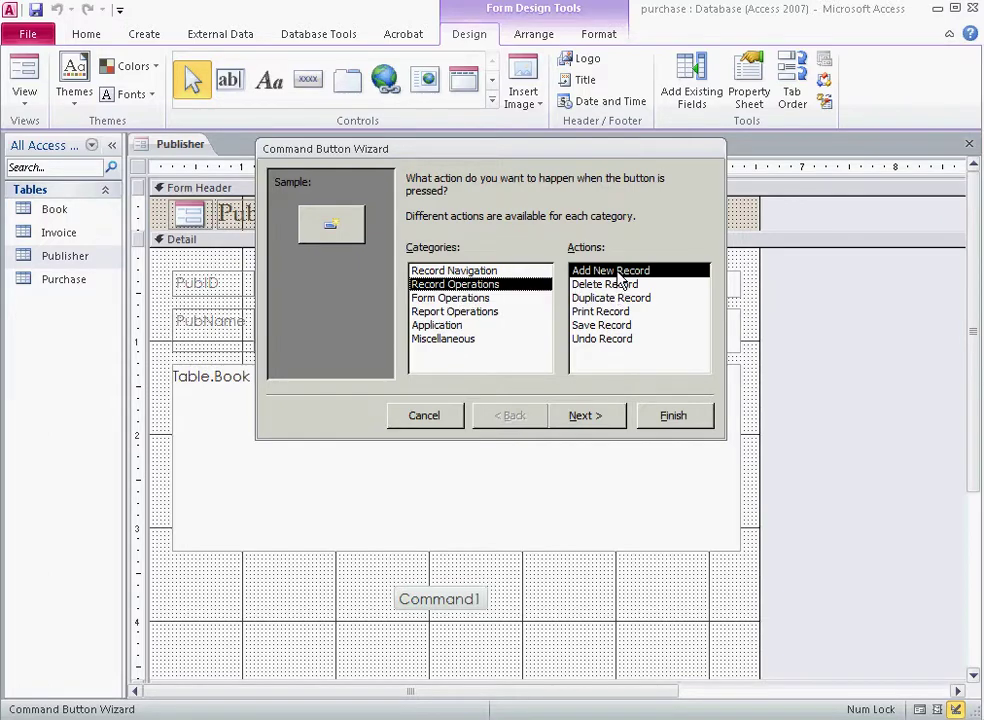
pyautogui.click(587, 416)
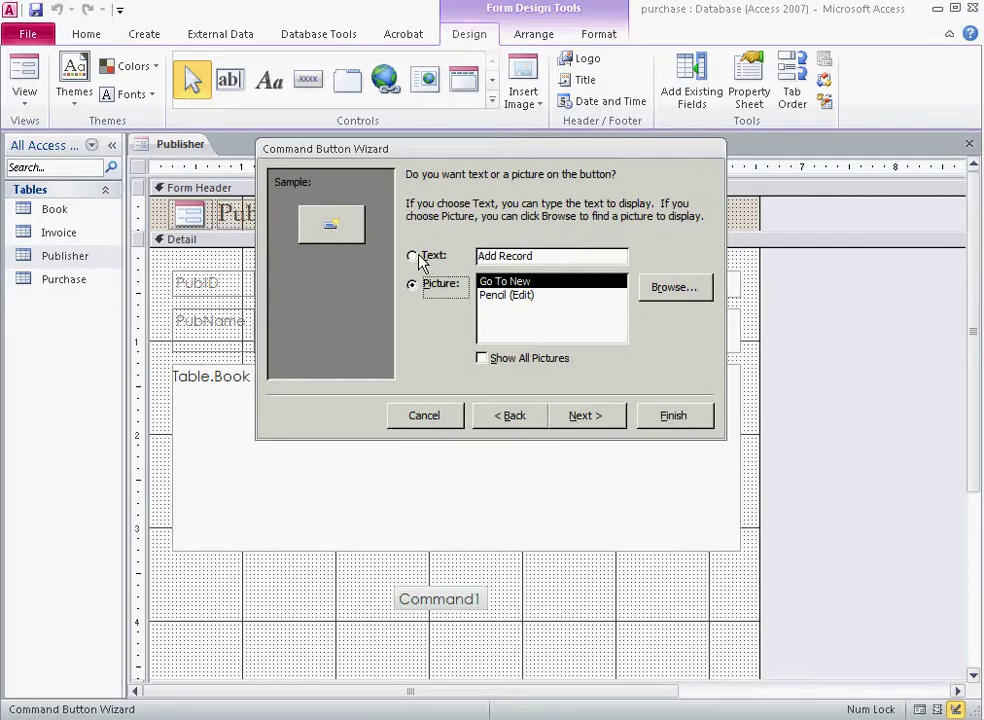
# - Give the command button the text caption "Add New Publisher" instead of a picture and finish the wizard
pyautogui.click(418, 257)
pyautogui.doubleClick(502, 256)
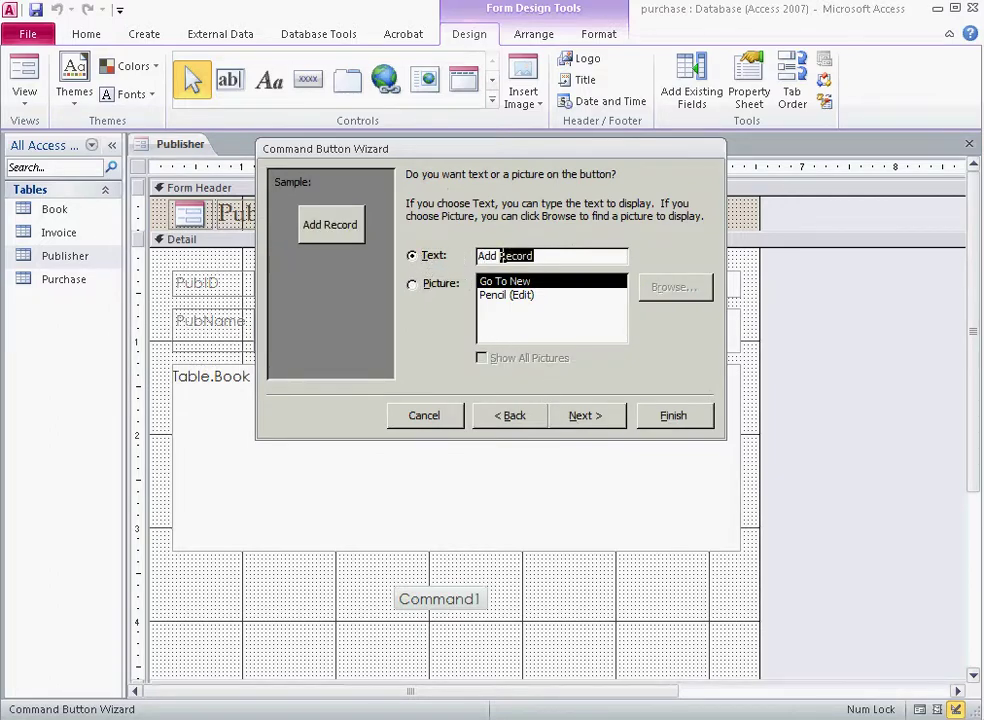
pyautogui.write('New ')
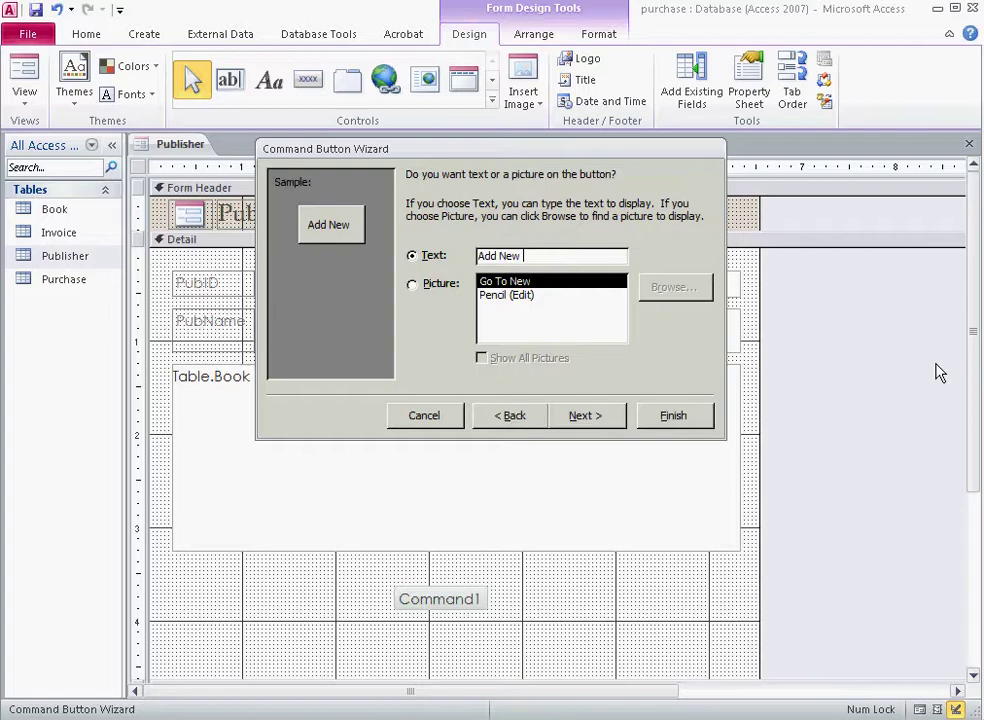
pyautogui.write('Publisher')
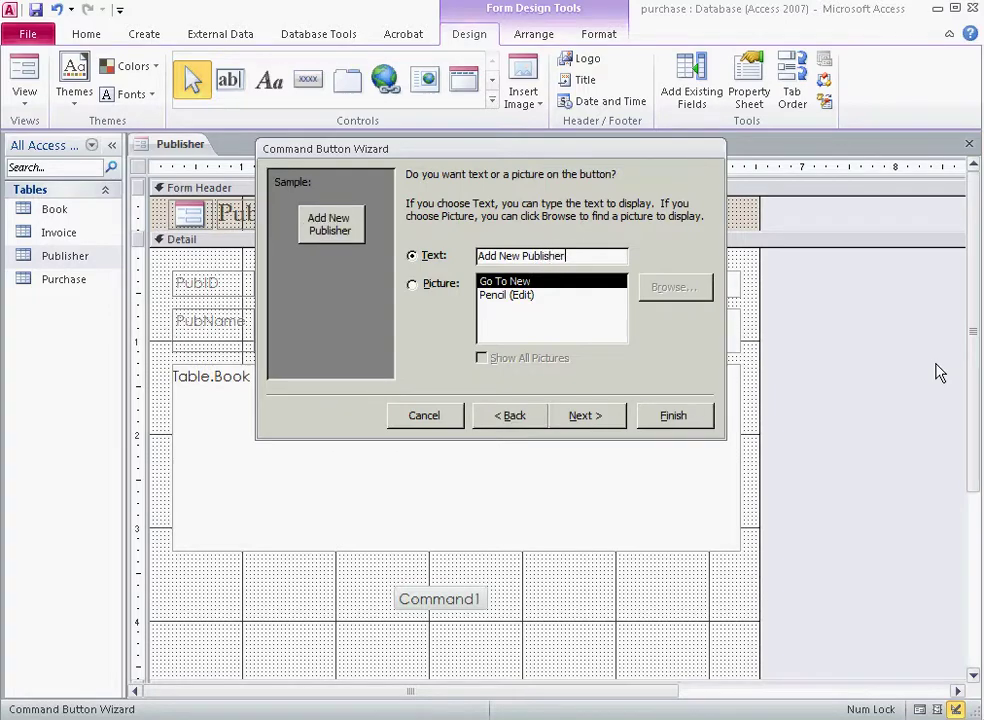
pyautogui.click(672, 415)
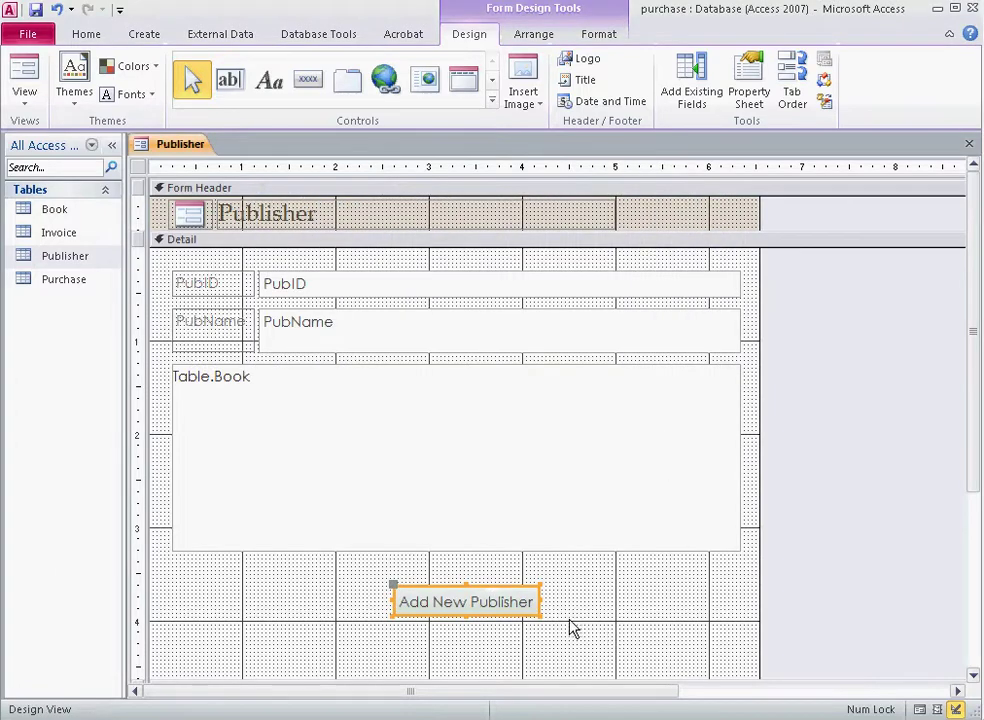
# - In Form View, use the Add New Publisher button to create a record with PubName FSG
pyautogui.click(25, 70)
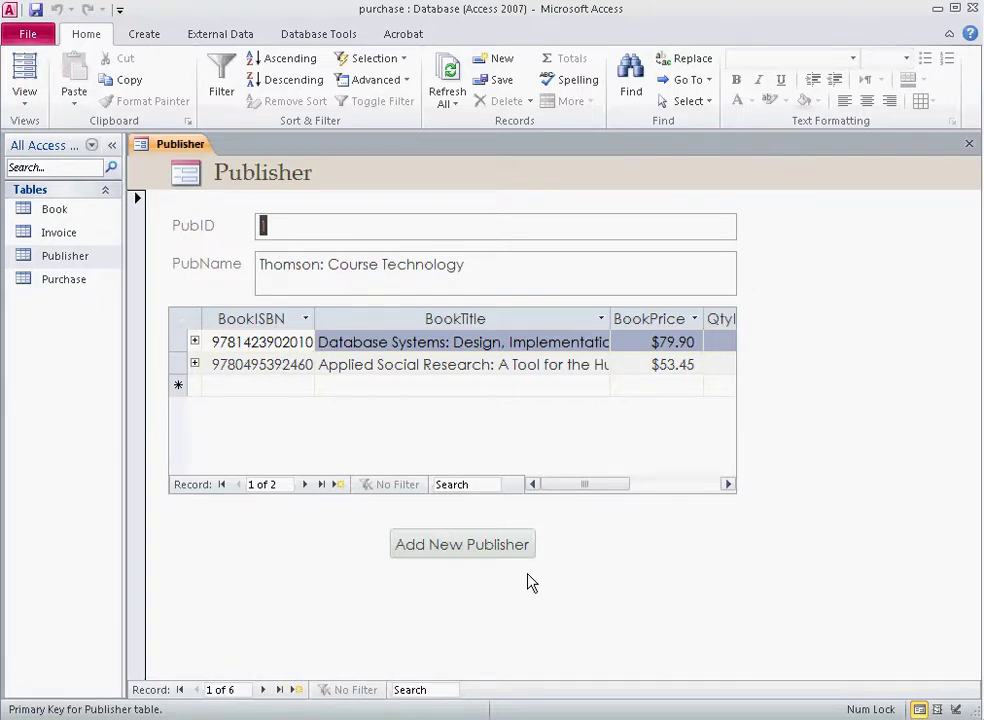
pyautogui.click(466, 548)
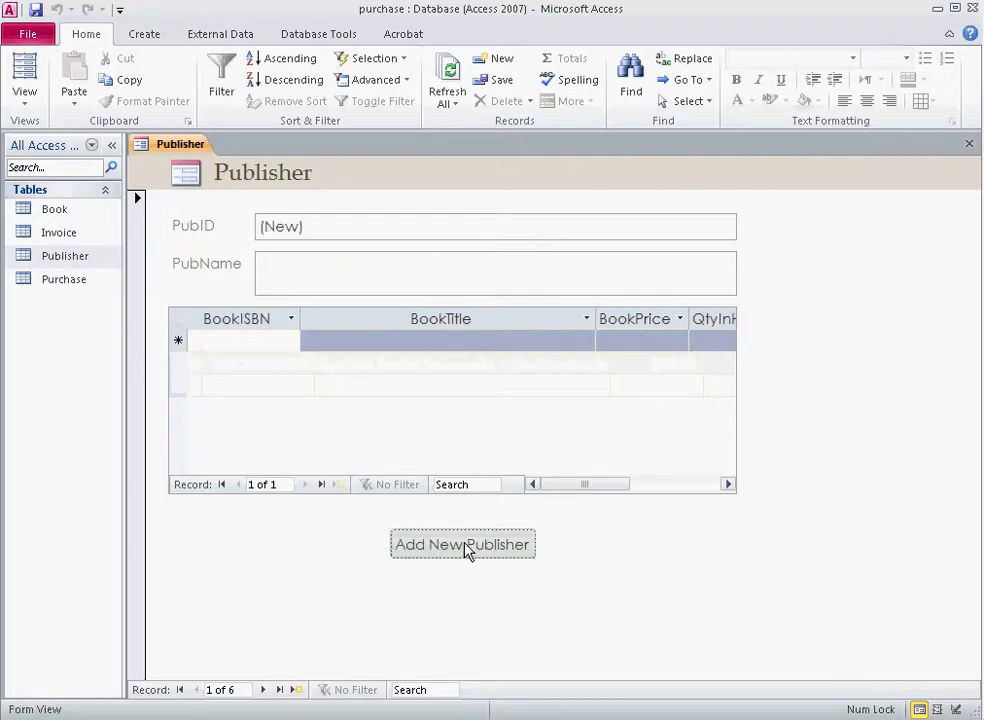
pyautogui.click(326, 278)
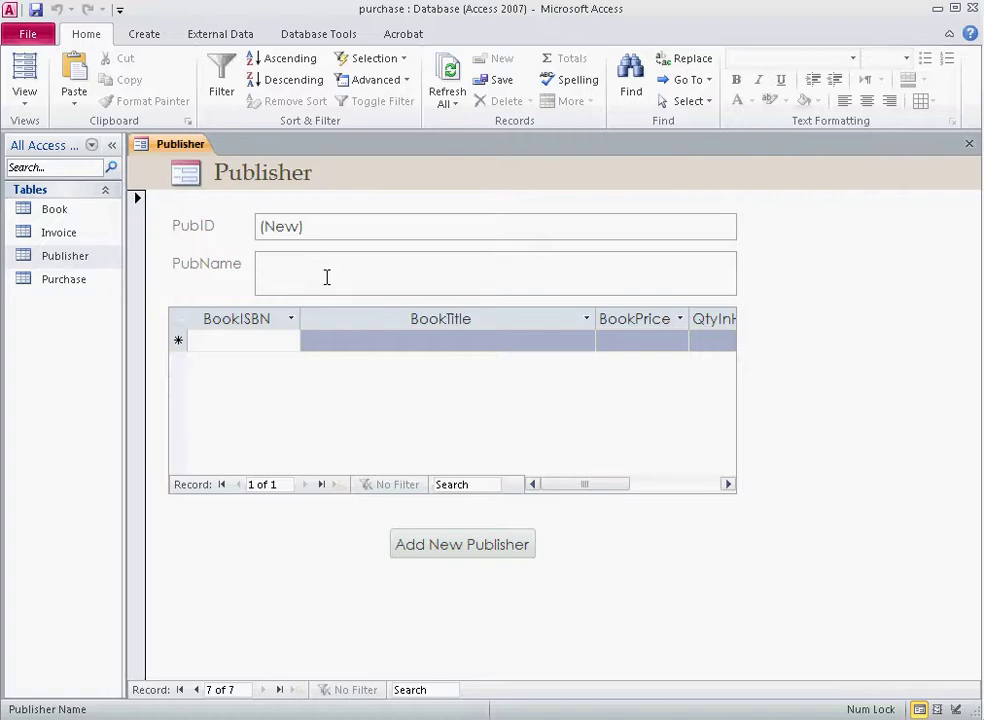
pyautogui.write('FSG')
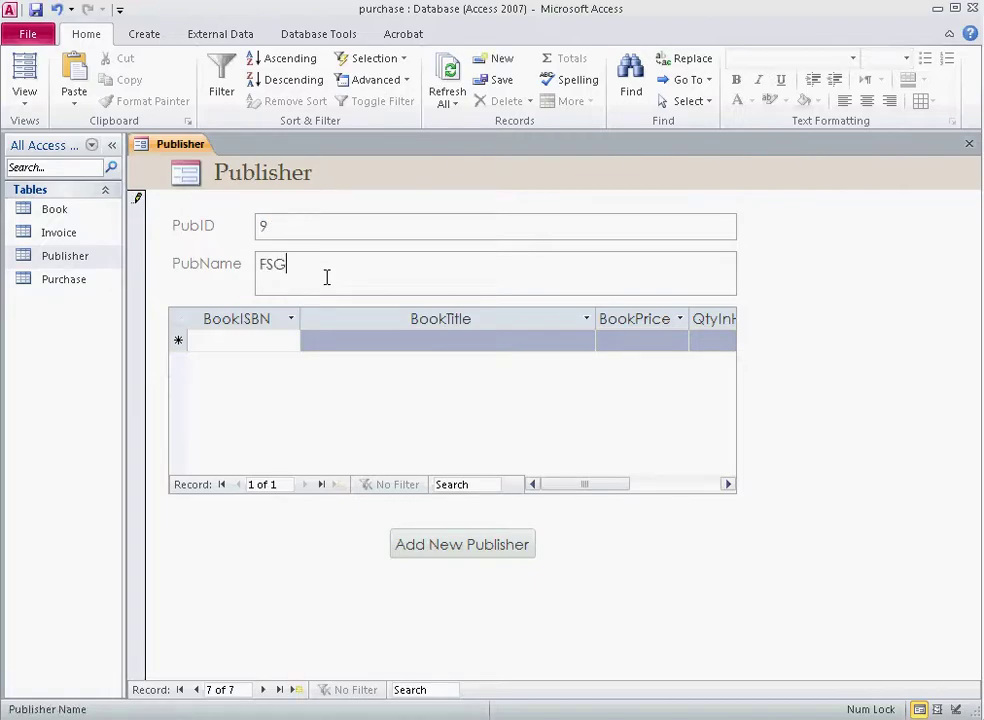
pyautogui.press('Tab')
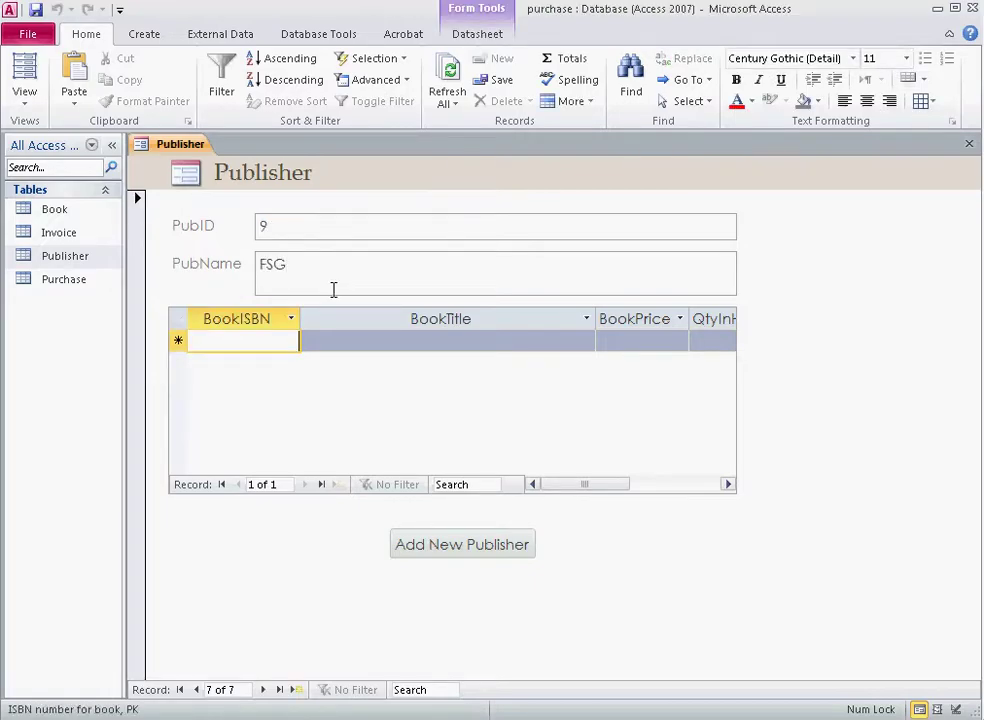
# - Browse the publisher records from the new blank record back to the first one
pyautogui.click(263, 690)
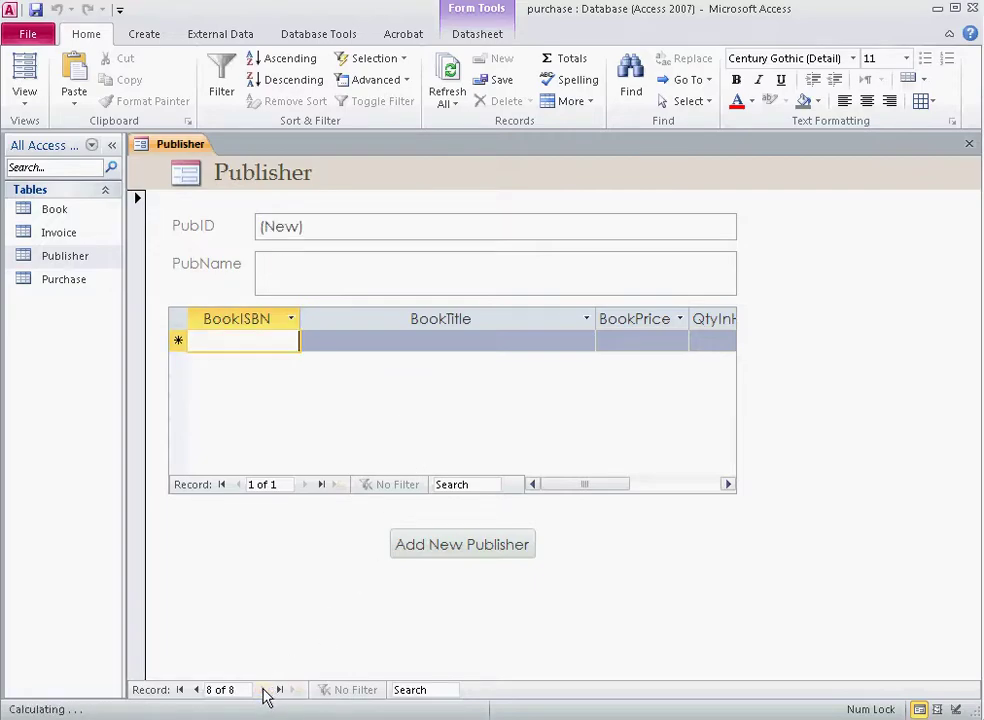
pyautogui.click(195, 690)
pyautogui.click(195, 690)
pyautogui.click(195, 690)
pyautogui.click(196, 690)
pyautogui.click(195, 690)
pyautogui.click(195, 690)
pyautogui.click(195, 690)
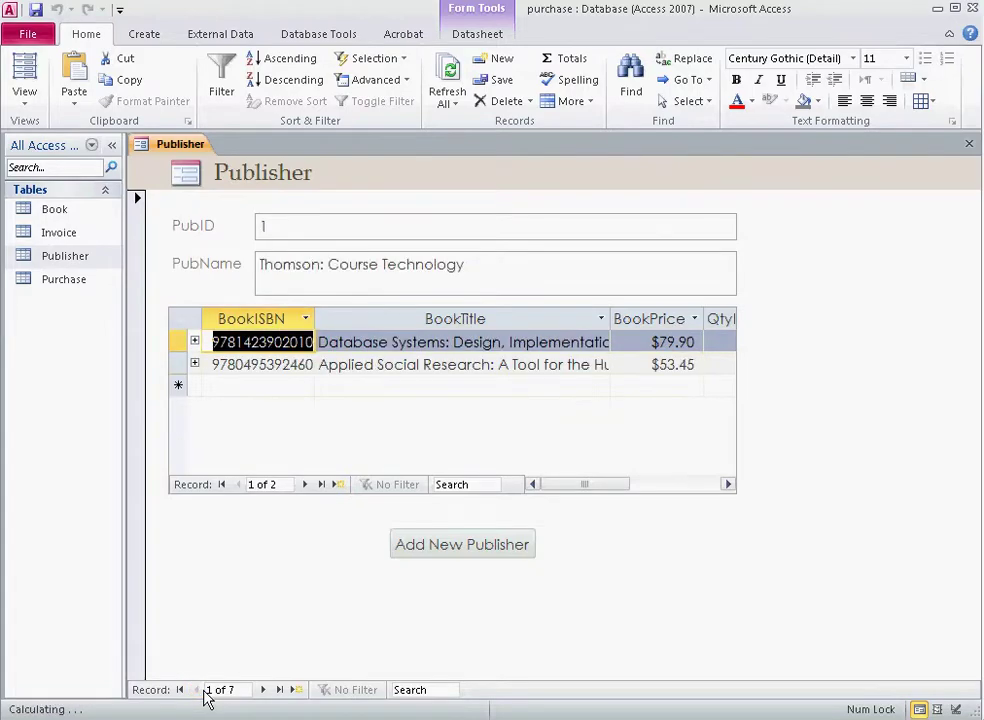
# - Save the form as "Publisher Entry Form" and close it
pyautogui.click(37, 11)
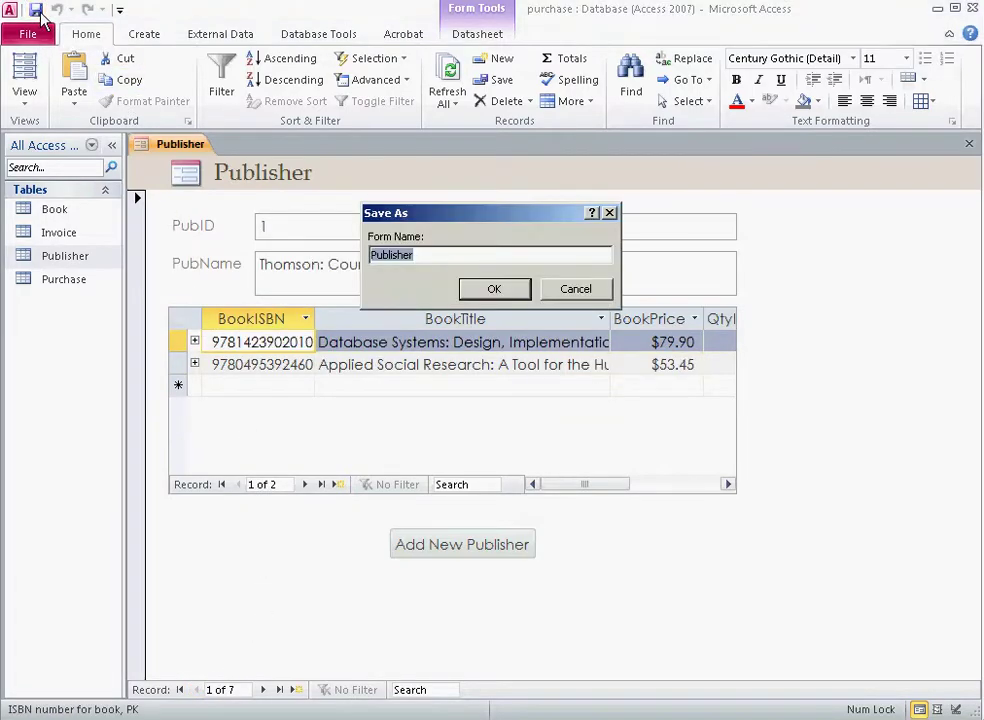
pyautogui.click(449, 259)
pyautogui.write('Entry')
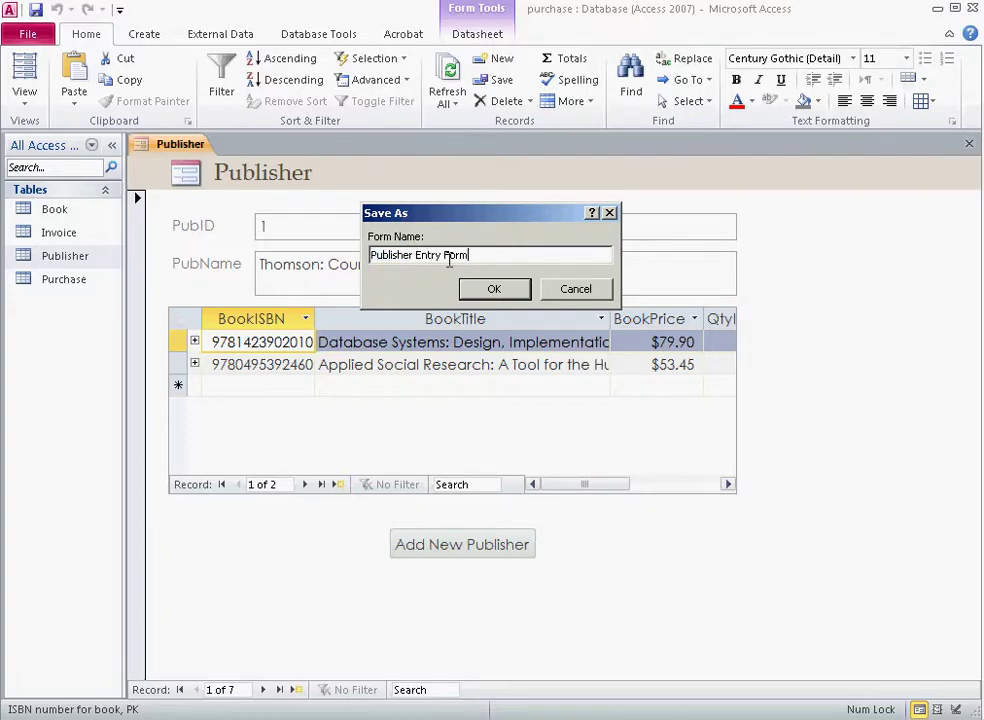
pyautogui.write(' Form')
pyautogui.click(493, 288)
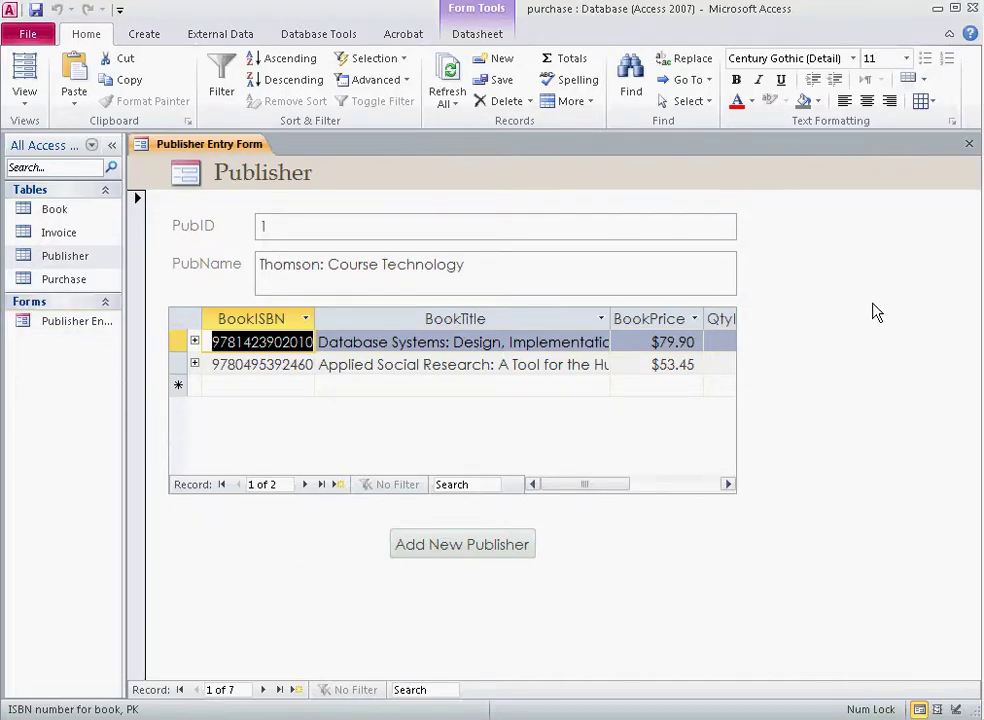
pyautogui.click(969, 145)
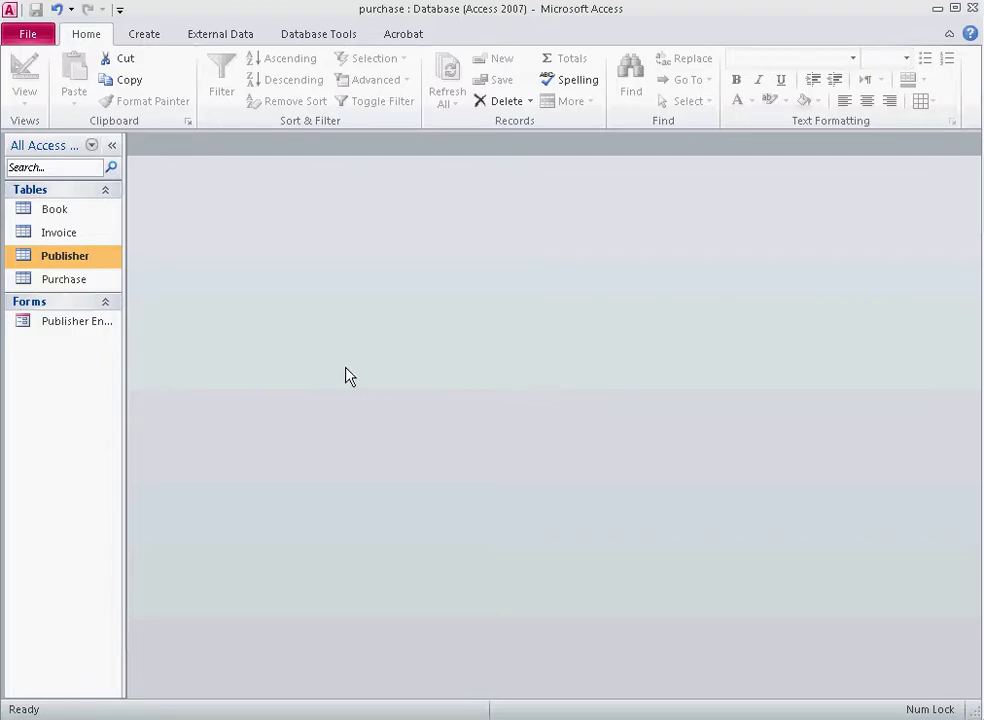
# - Examine how the Invoice, Purchase, Book and Publisher tables are linked in the Relationships diagram, then close it
pyautogui.click(318, 34)
pyautogui.click(190, 70)
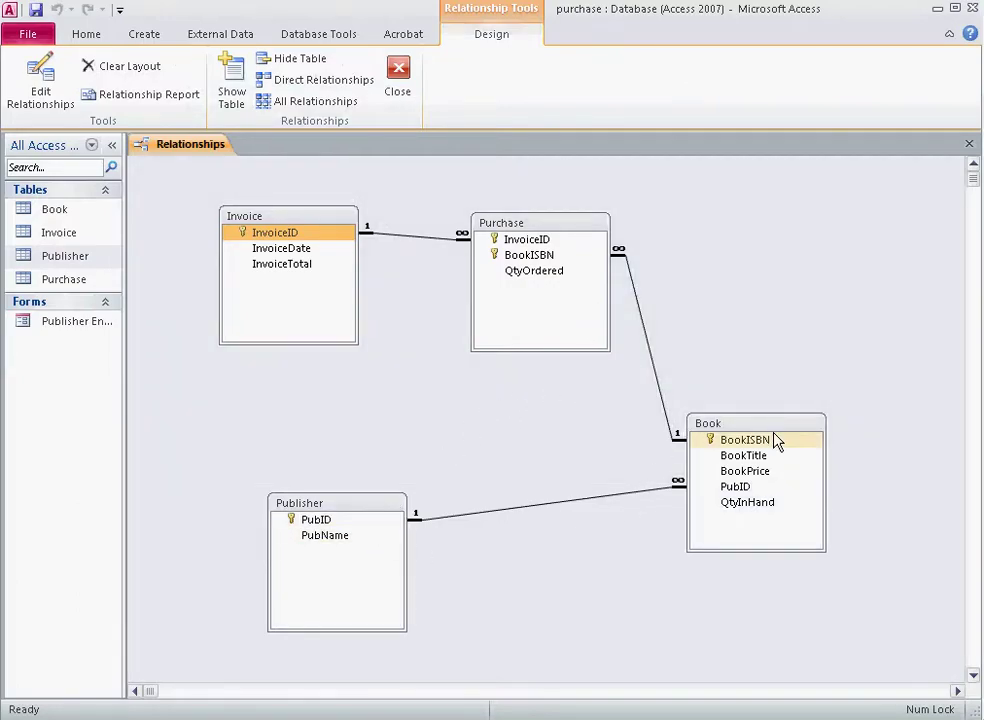
pyautogui.click(396, 90)
# - Create a new form based on the Book table
pyautogui.click(54, 213)
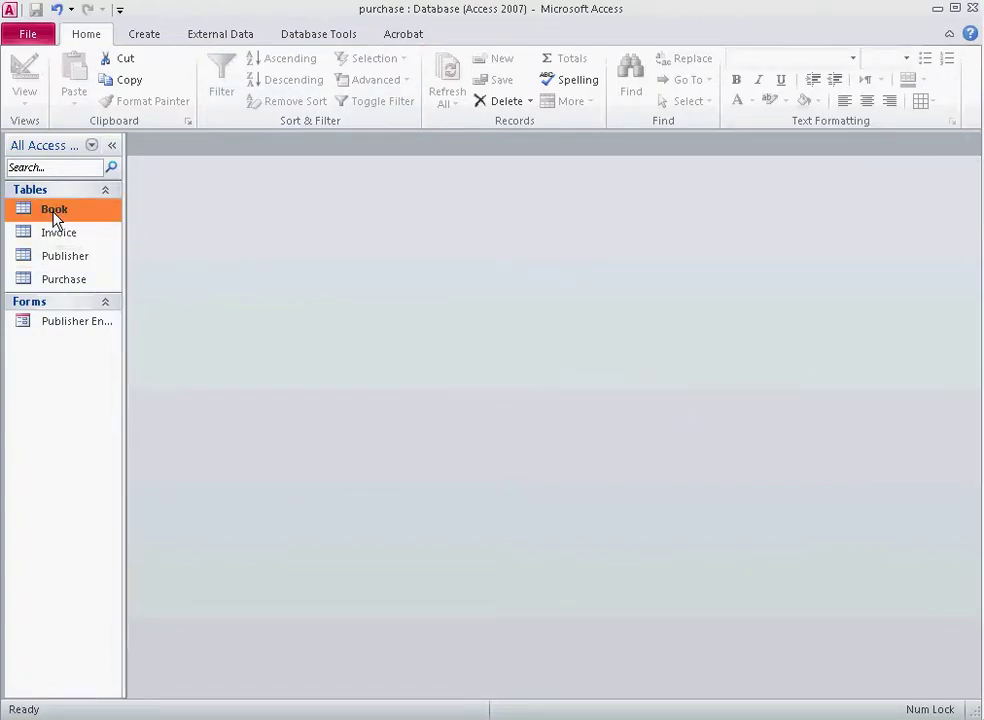
pyautogui.click(155, 40)
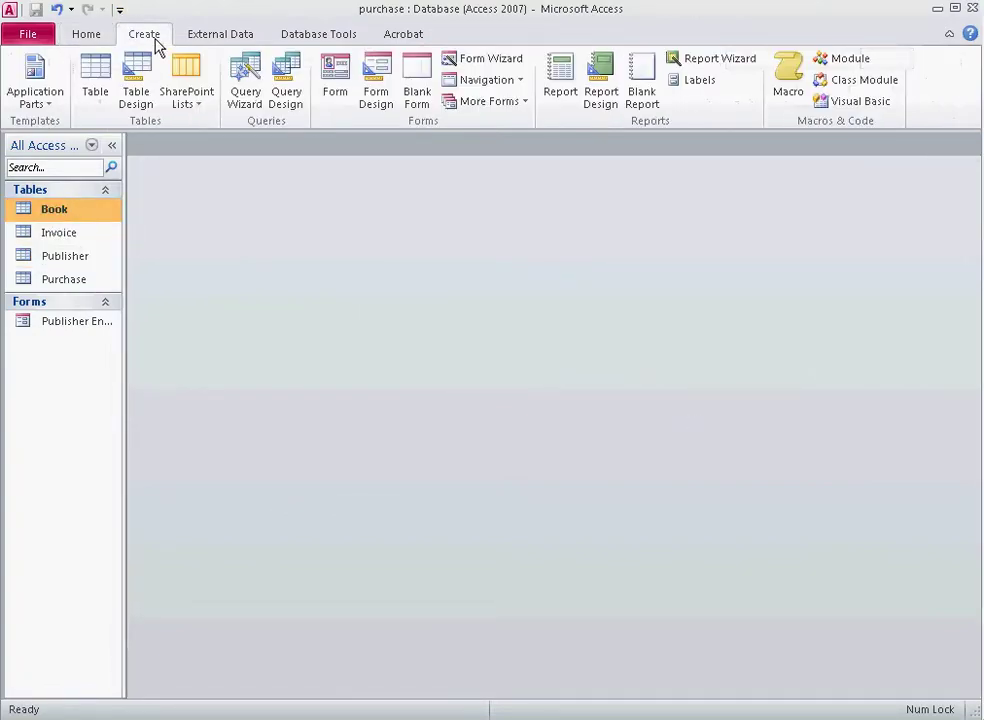
pyautogui.click(336, 76)
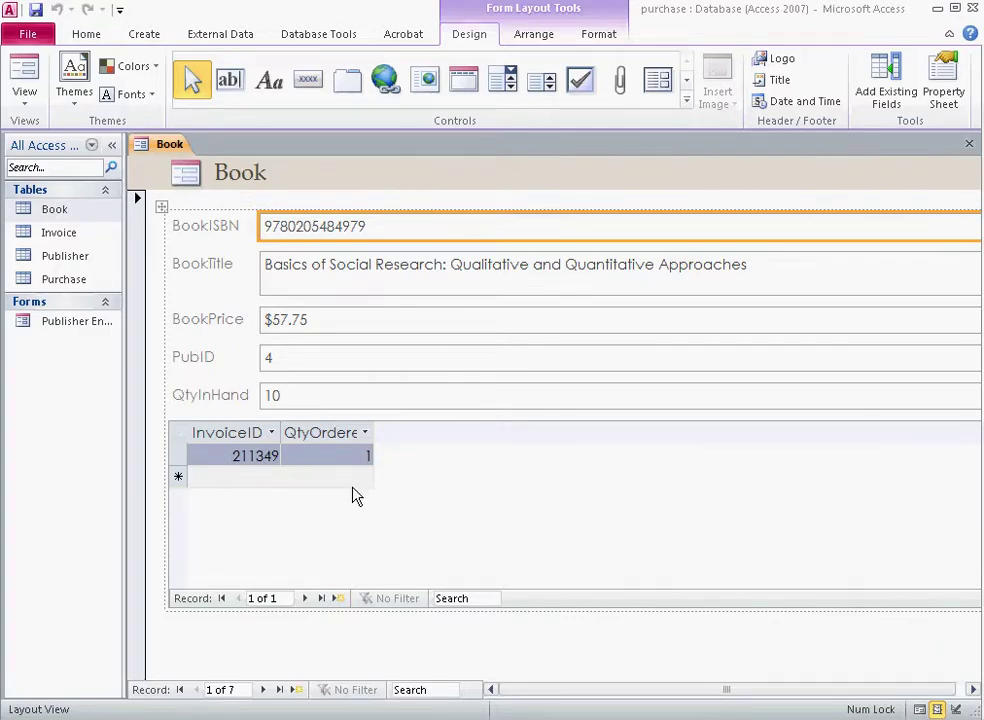
# - In Design View, narrow the Book form's Detail controls to about the 6.9-inch mark and its header title to about 6.1 inches
pyautogui.click(26, 97)
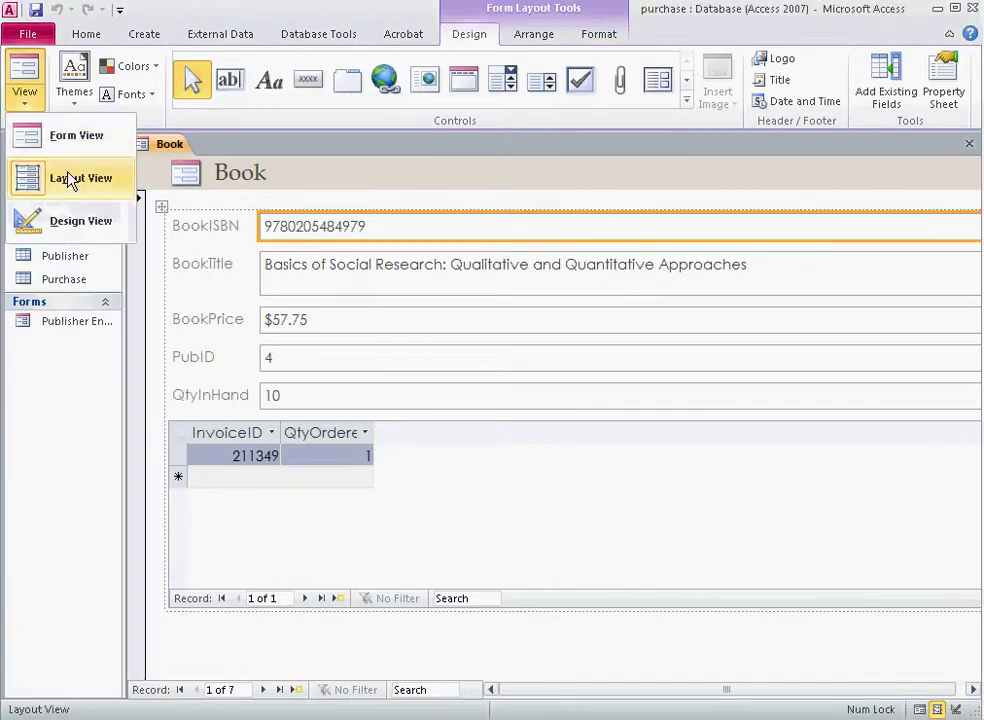
pyautogui.click(80, 222)
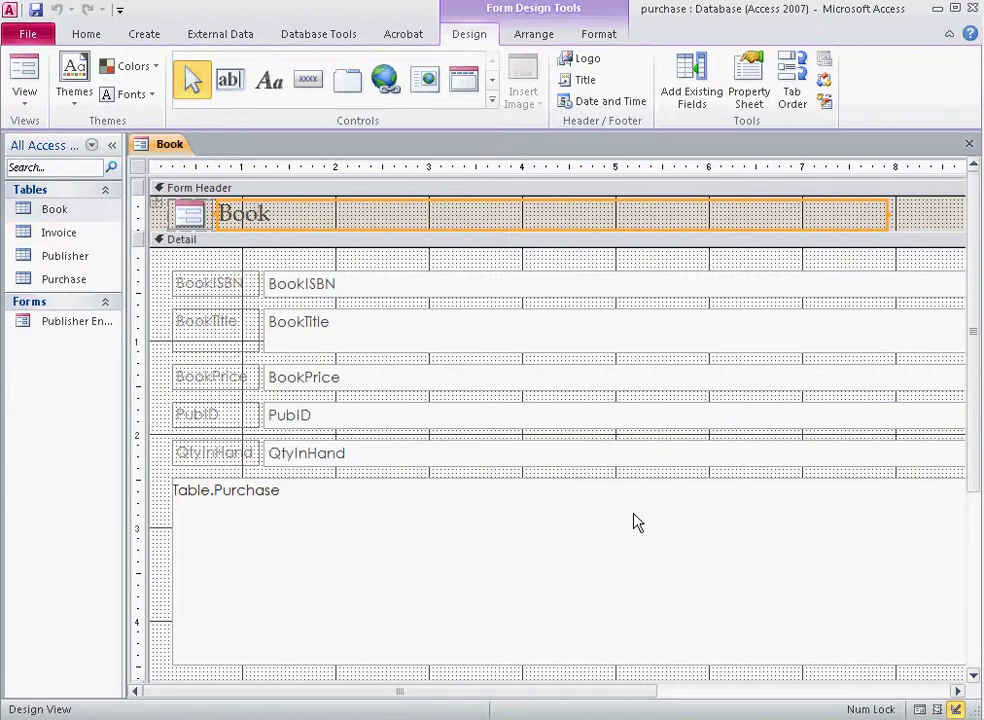
pyautogui.moveTo(615, 698); pyautogui.dragTo(755, 690)
pyautogui.click(848, 375)
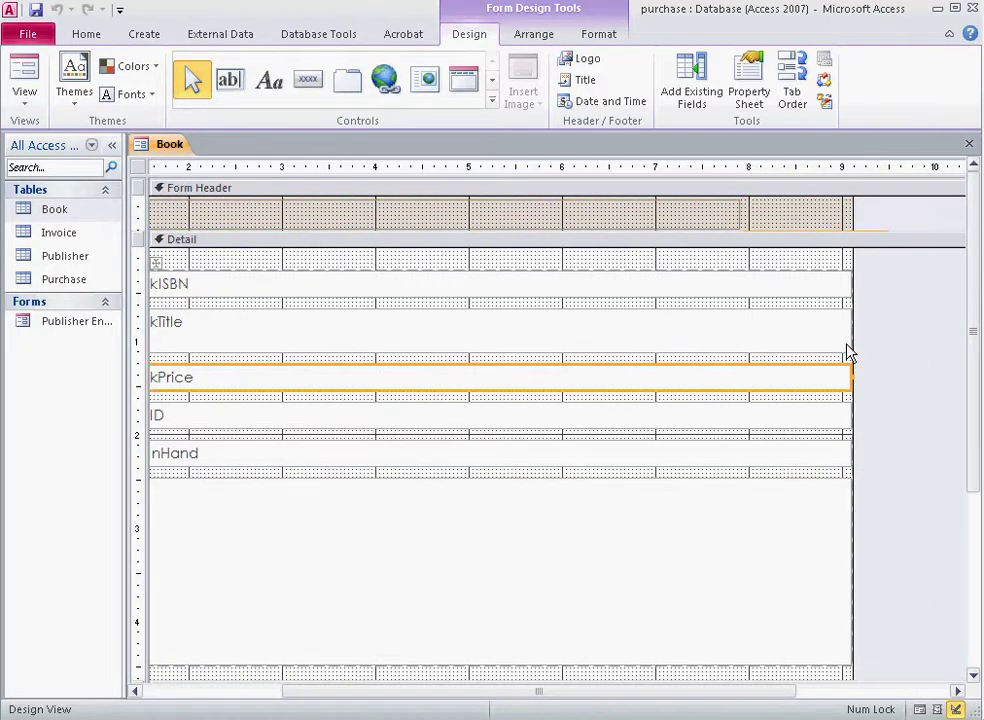
pyautogui.moveTo(853, 332); pyautogui.dragTo(644, 336)
pyautogui.moveTo(852, 376); pyautogui.dragTo(652, 385)
pyautogui.click(738, 215)
pyautogui.moveTo(740, 215); pyautogui.dragTo(573, 217)
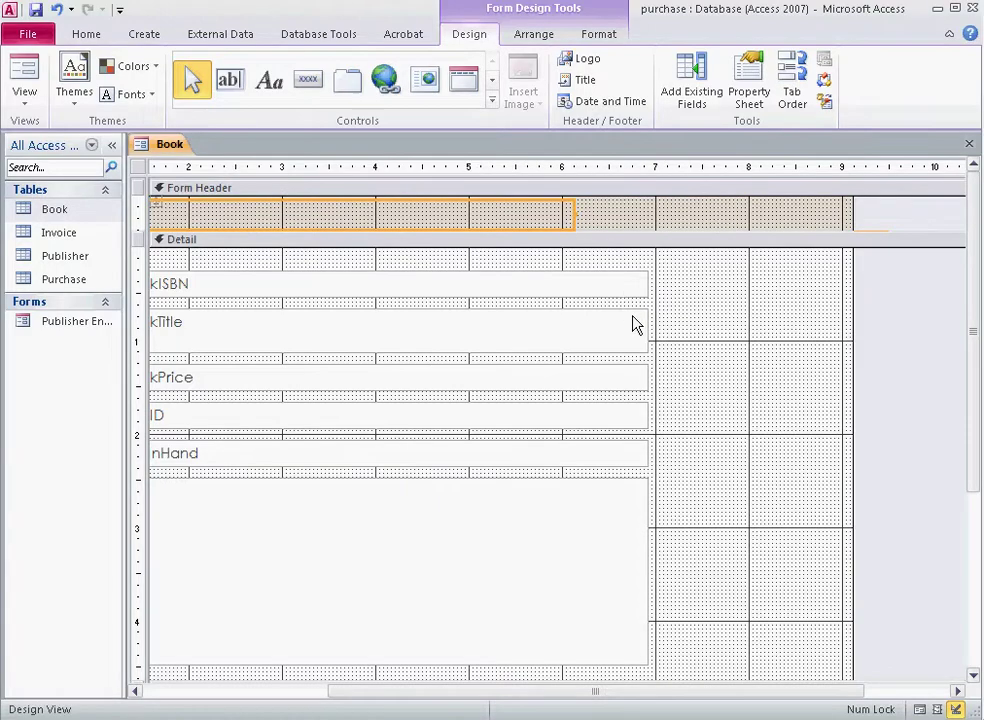
# - Delete the Purchase subform from the Book form and display the form in Form View
pyautogui.moveTo(630, 697); pyautogui.dragTo(428, 703)
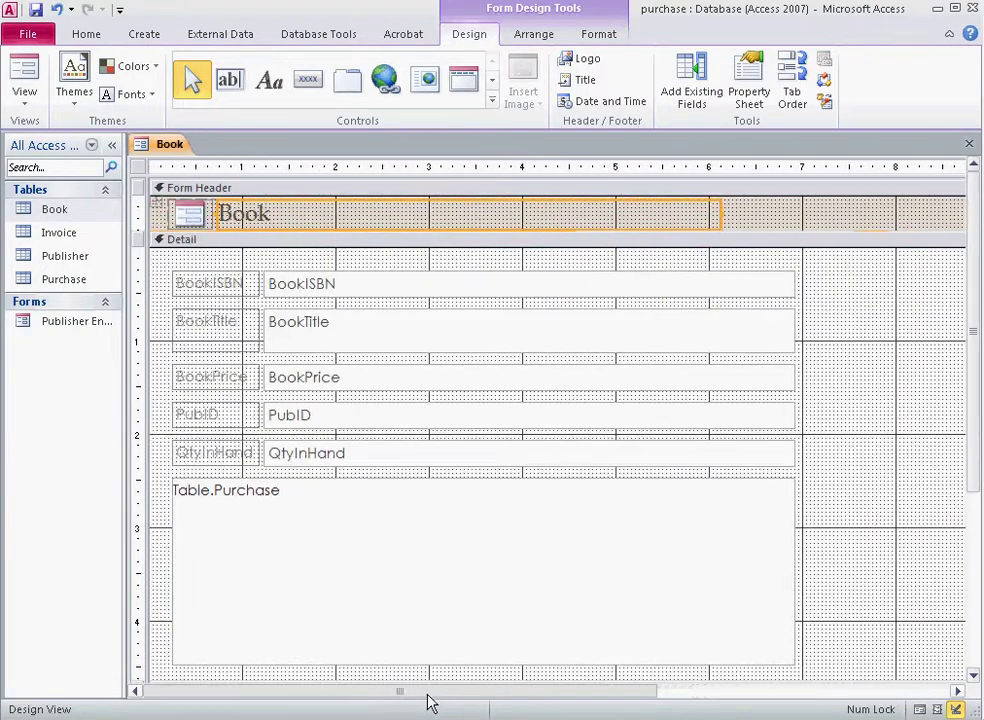
pyautogui.click(345, 488)
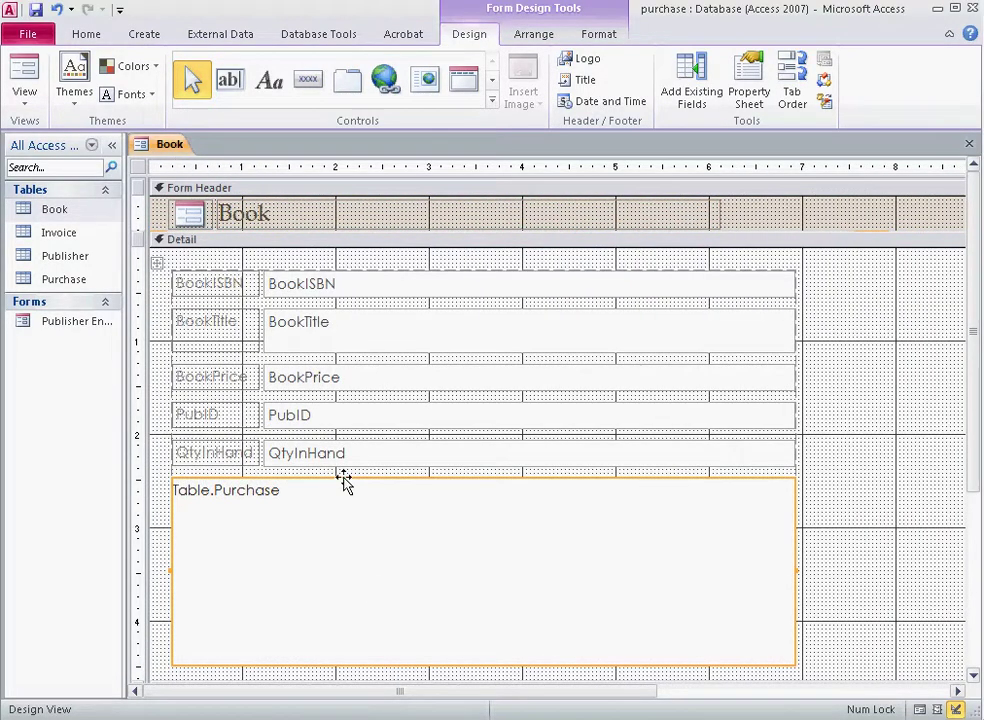
pyautogui.press('Delete')
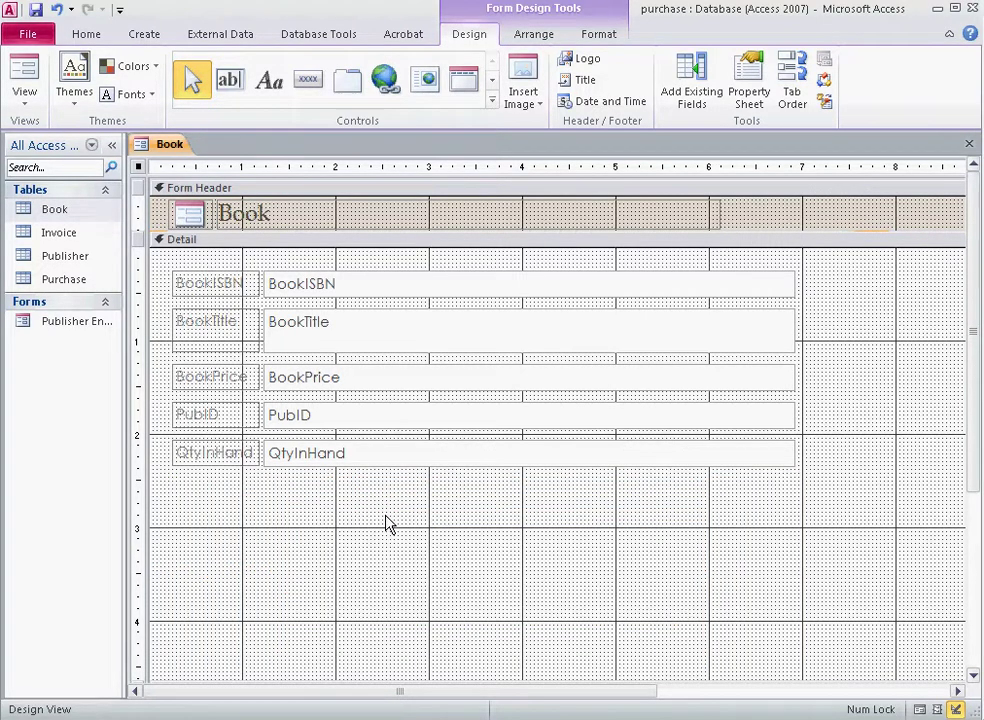
pyautogui.click(22, 76)
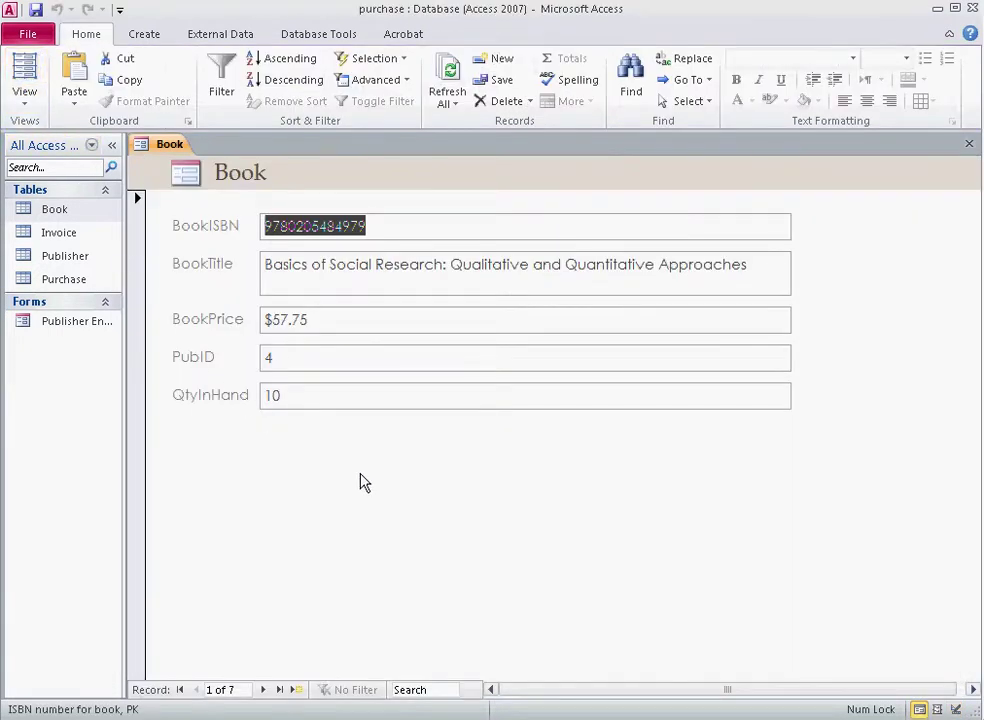
# - Browse forward to the fourth book record and check how its title fits the BookTitle field
pyautogui.click(351, 259)
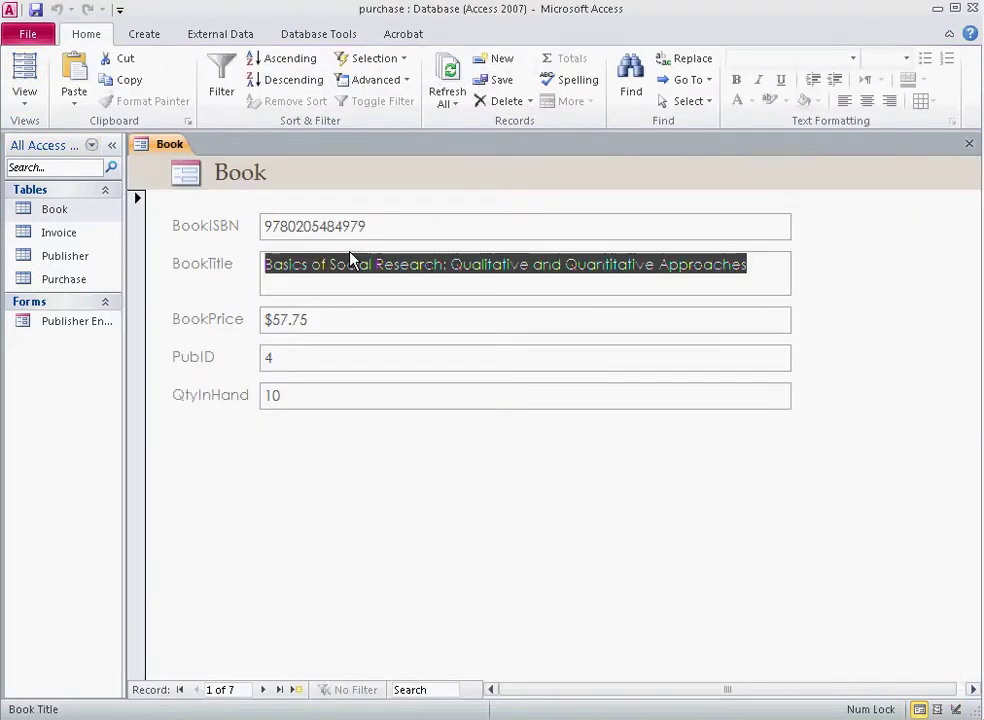
pyautogui.click(265, 690)
pyautogui.click(265, 690)
pyautogui.click(265, 690)
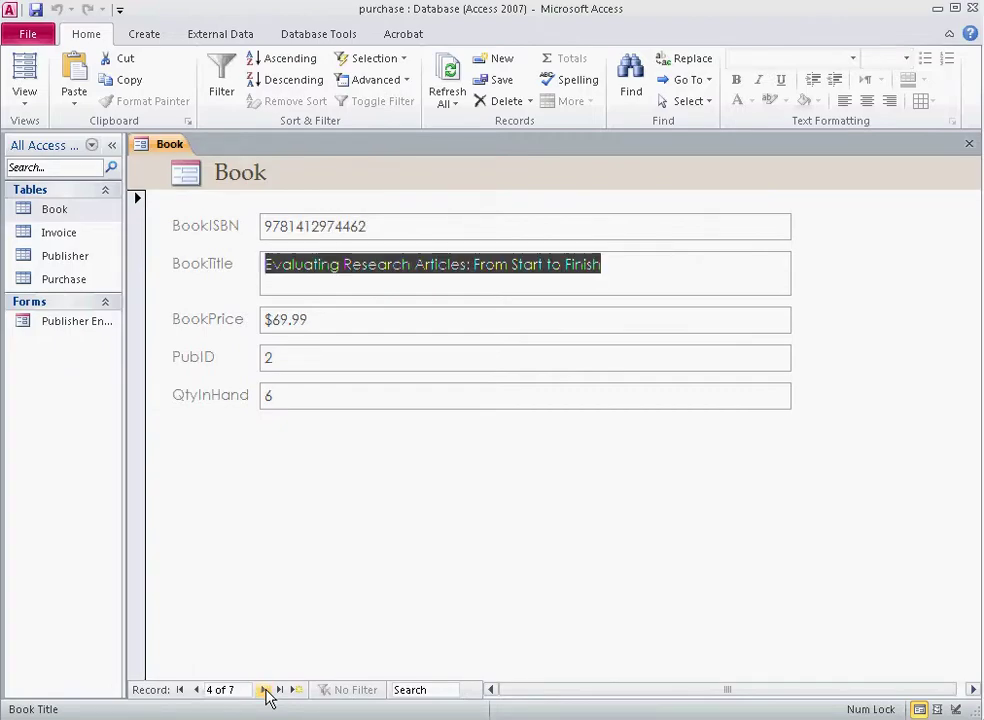
pyautogui.click(633, 273)
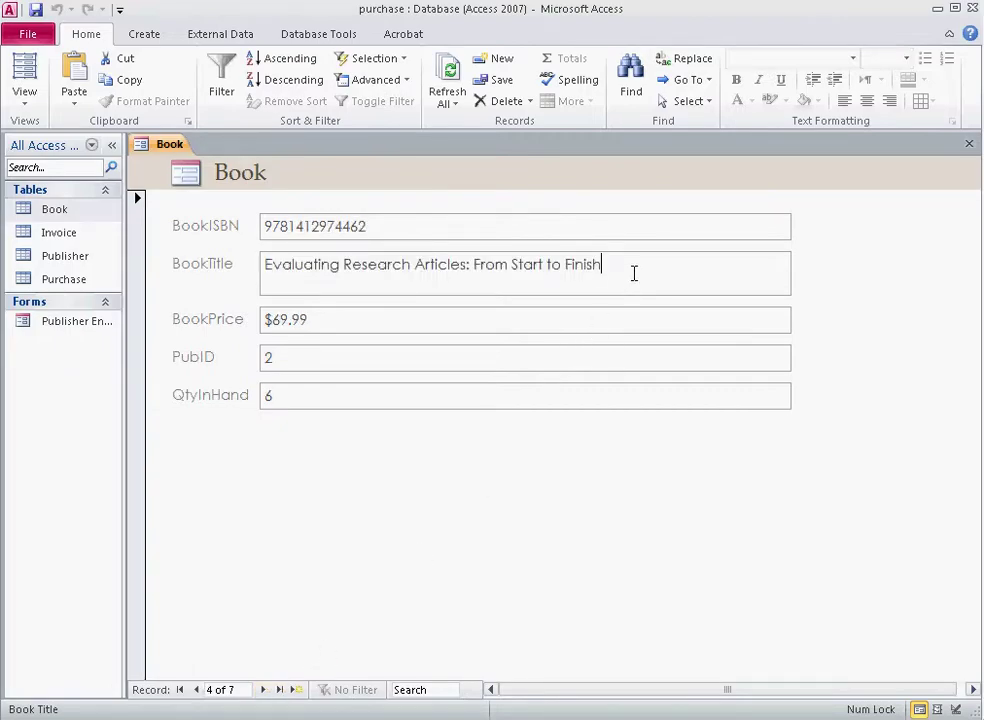
# - Change the end of the fourth record's BookTitle to "From Start to End" and advance to the fifth record
pyautogui.press('BackSpace')
pyautogui.press('BackSpace')
pyautogui.press('BackSpace')
pyautogui.press('BackSpace')
pyautogui.press('BackSpace')
pyautogui.press('BackSpace')
pyautogui.press('BackSpace')
pyautogui.press('BackSpace')
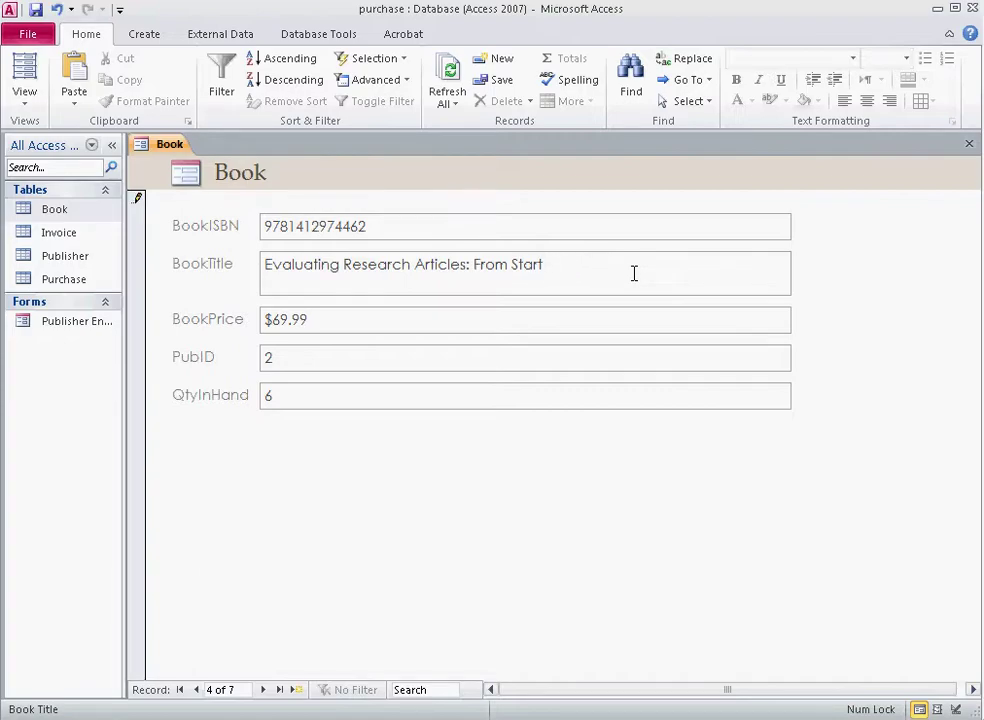
pyautogui.write('to End')
pyautogui.click(263, 689)
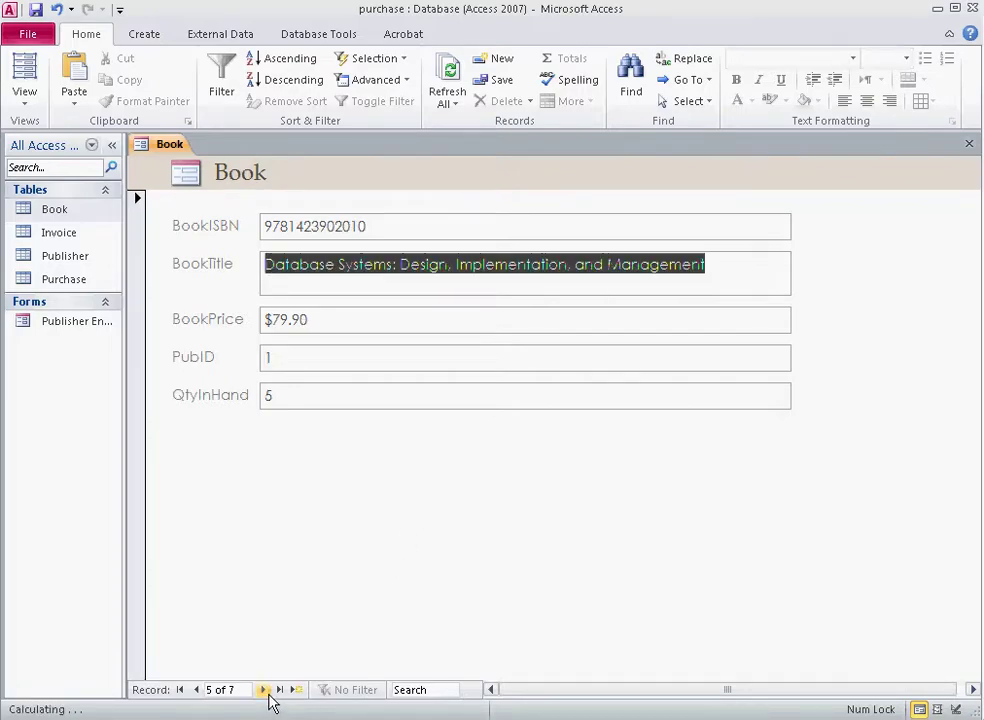
# - Check the fifth record's BookPrice and PubID fields, then delete the PubID control from the Book form in Design View
pyautogui.click(354, 325)
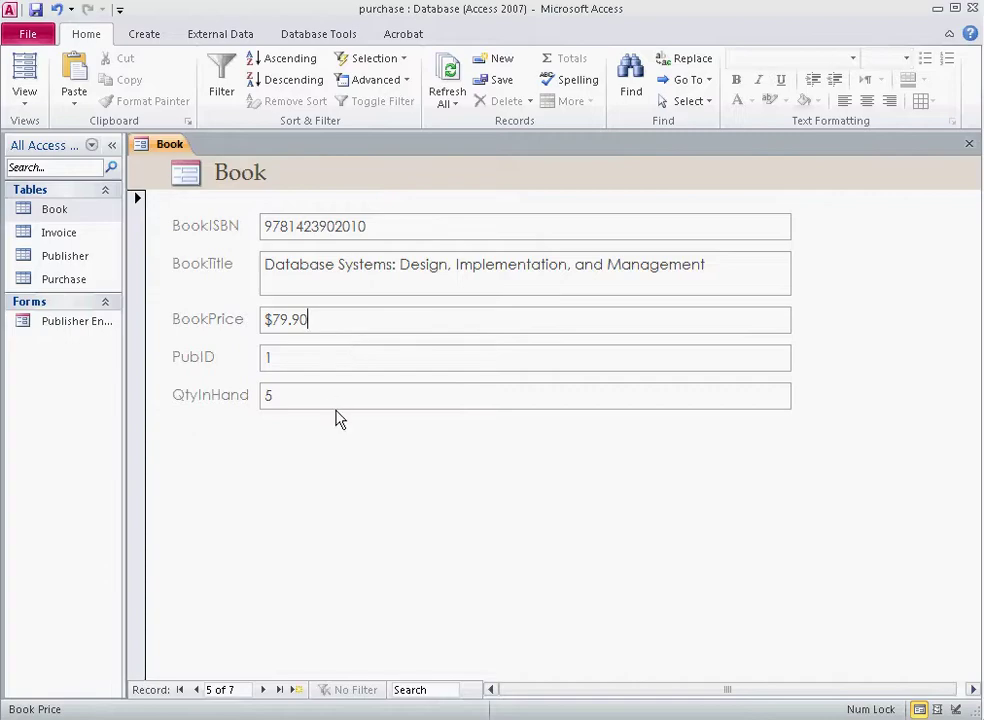
pyautogui.click(296, 354)
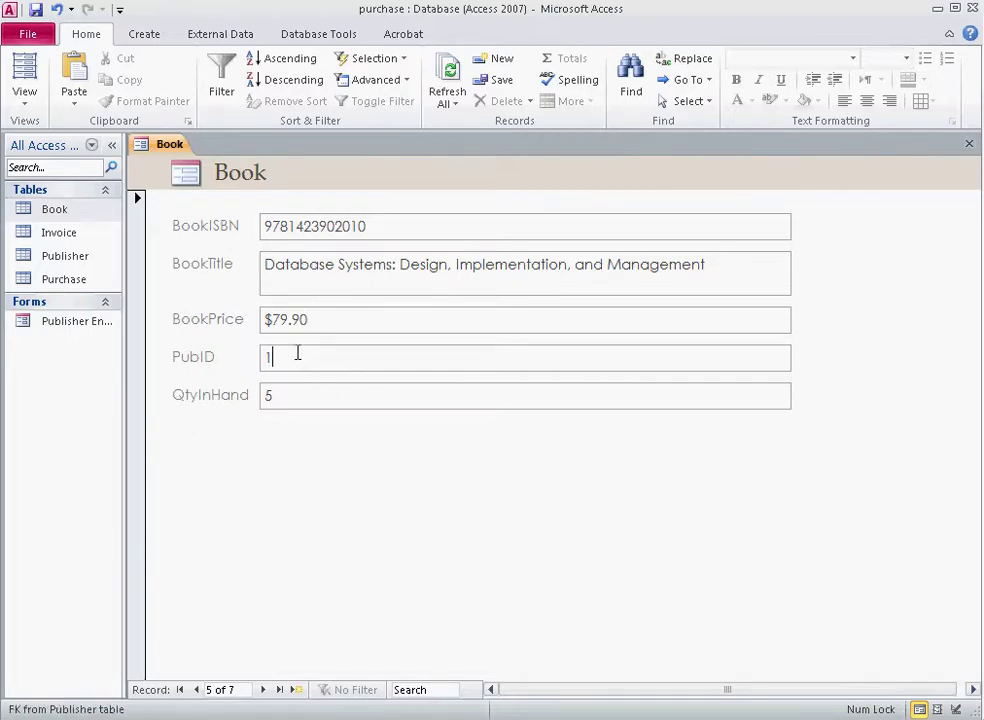
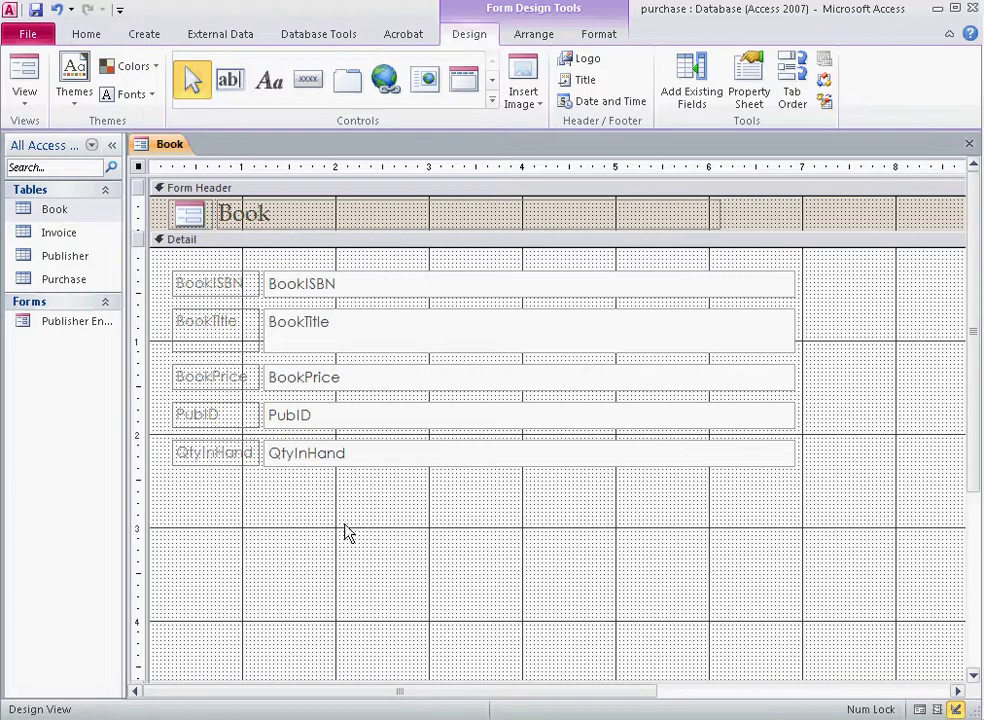
pyautogui.click(322, 426)
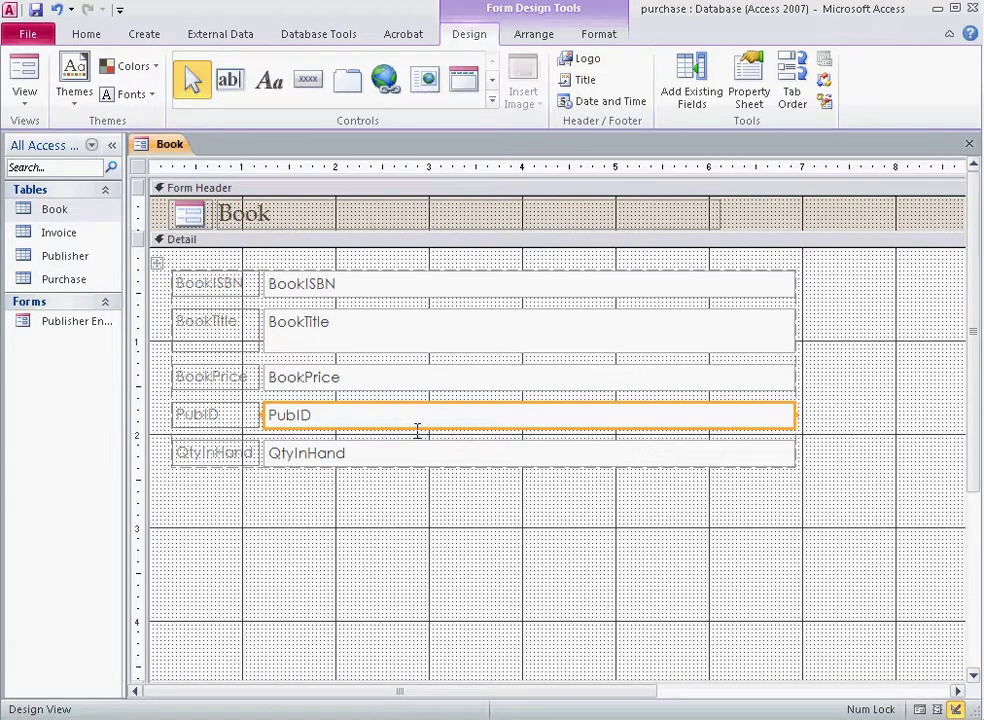
pyautogui.press('Delete')
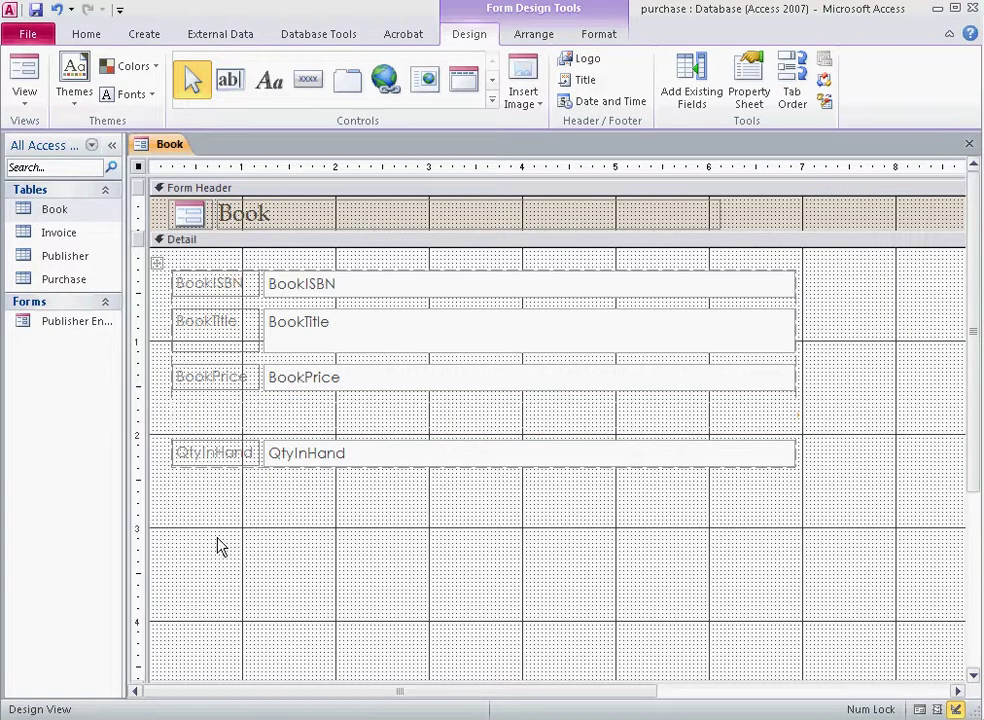
# - Add a combo box between BookPrice and QtyInHand that gets its values from the Publisher table
pyautogui.click(491, 100)
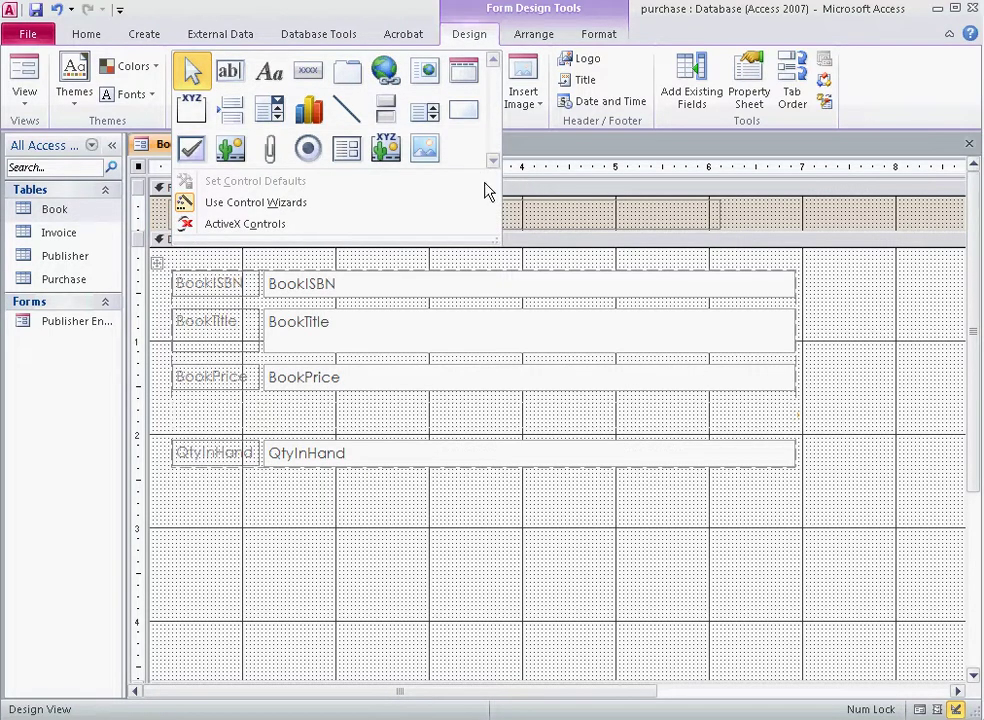
pyautogui.click(277, 118)
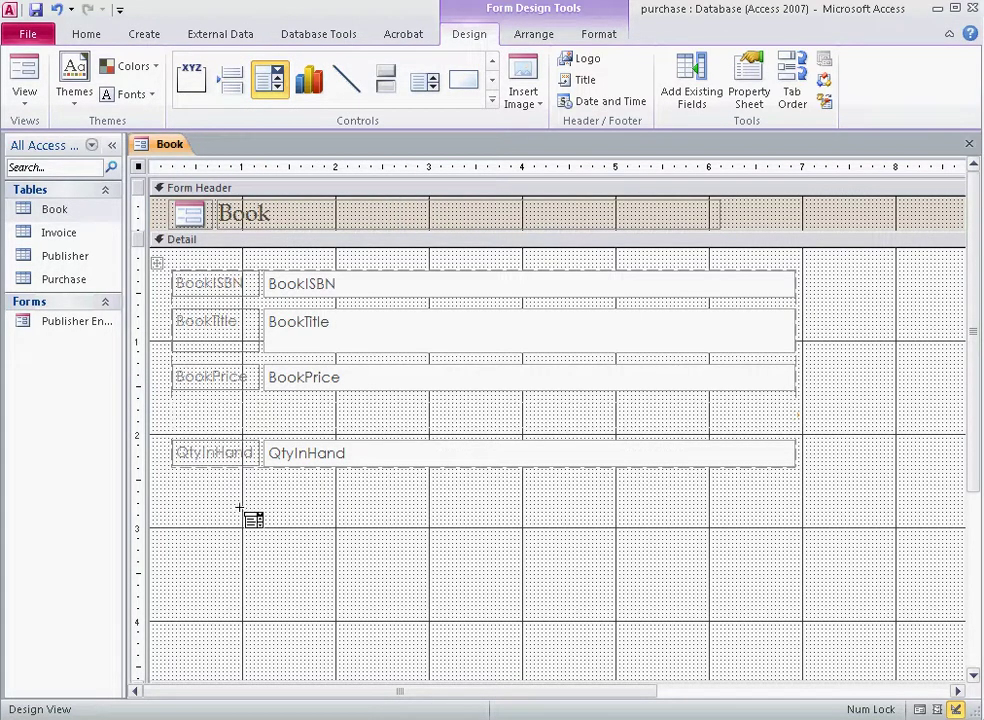
pyautogui.click(203, 423)
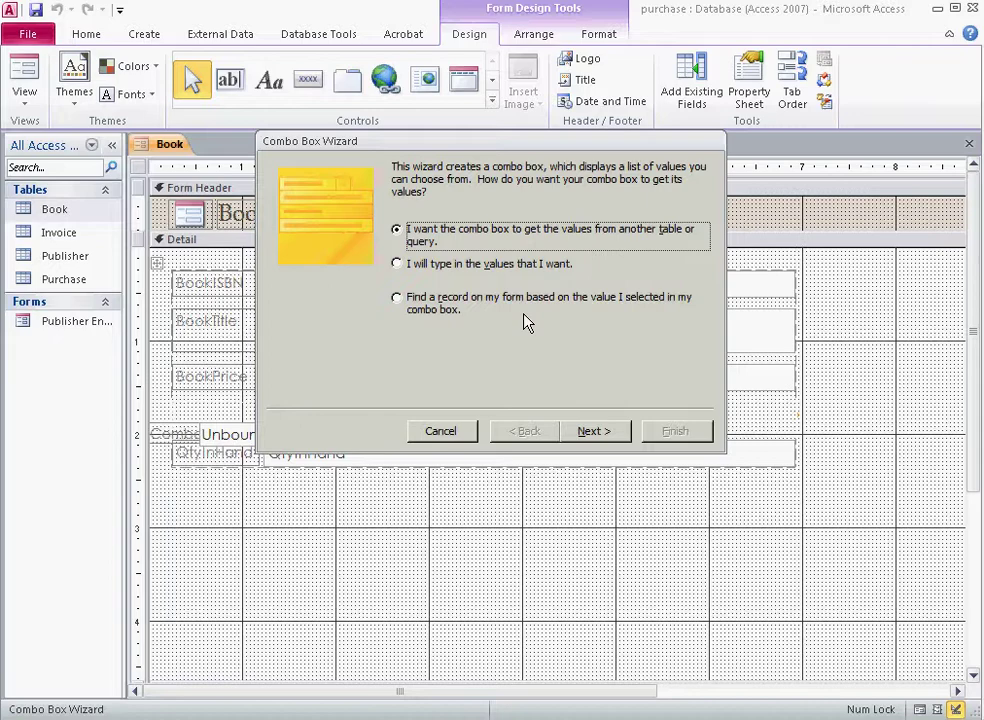
pyautogui.click(594, 431)
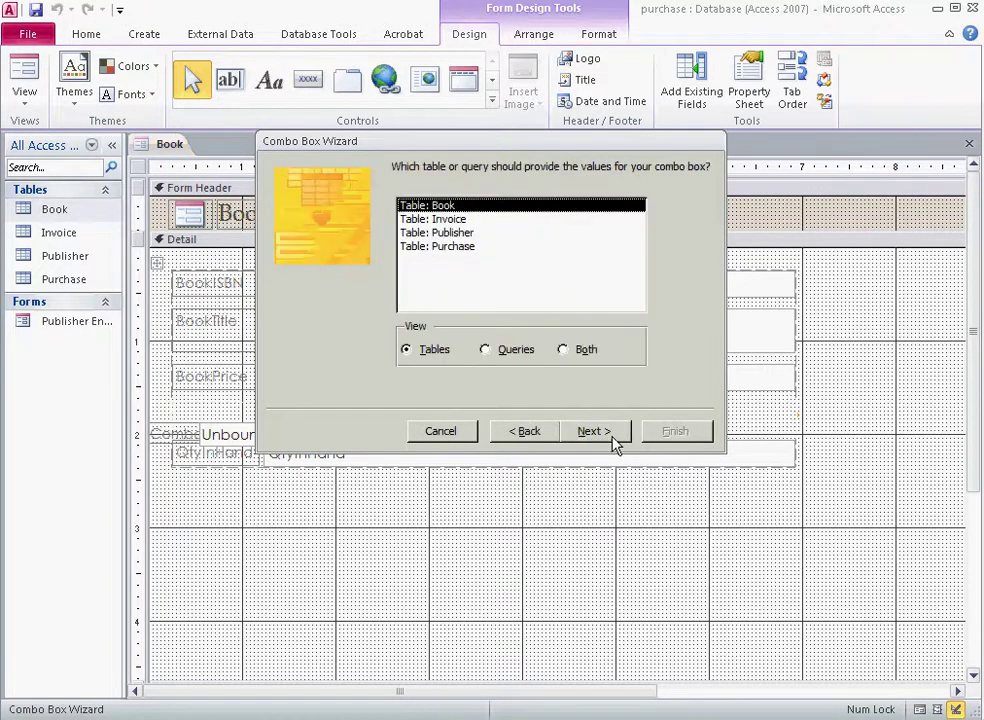
pyautogui.click(455, 236)
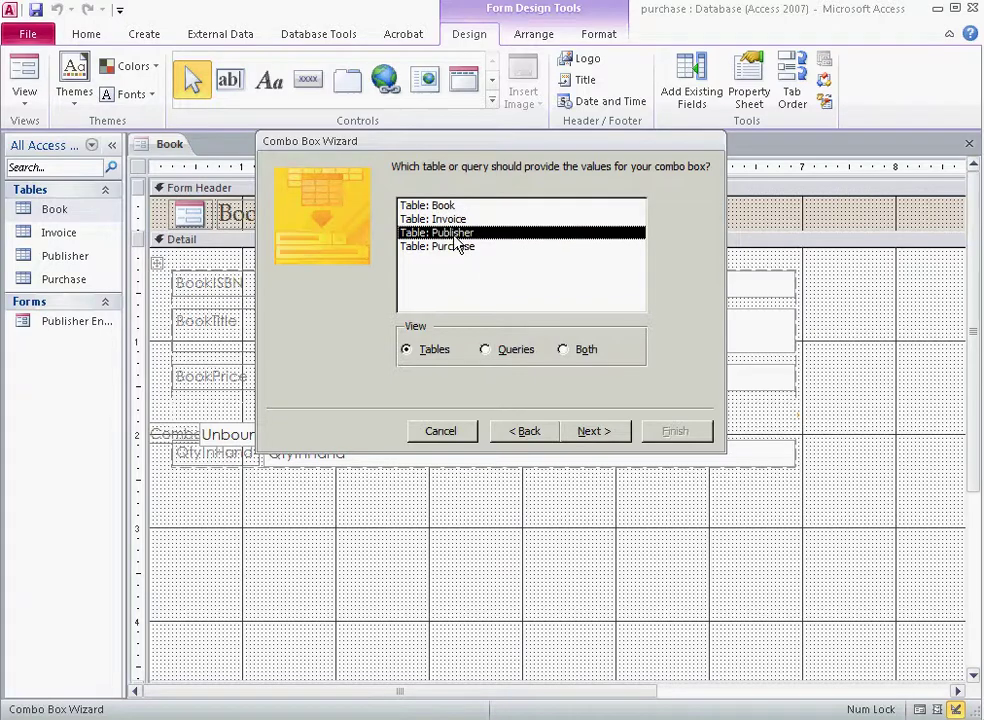
pyautogui.click(610, 437)
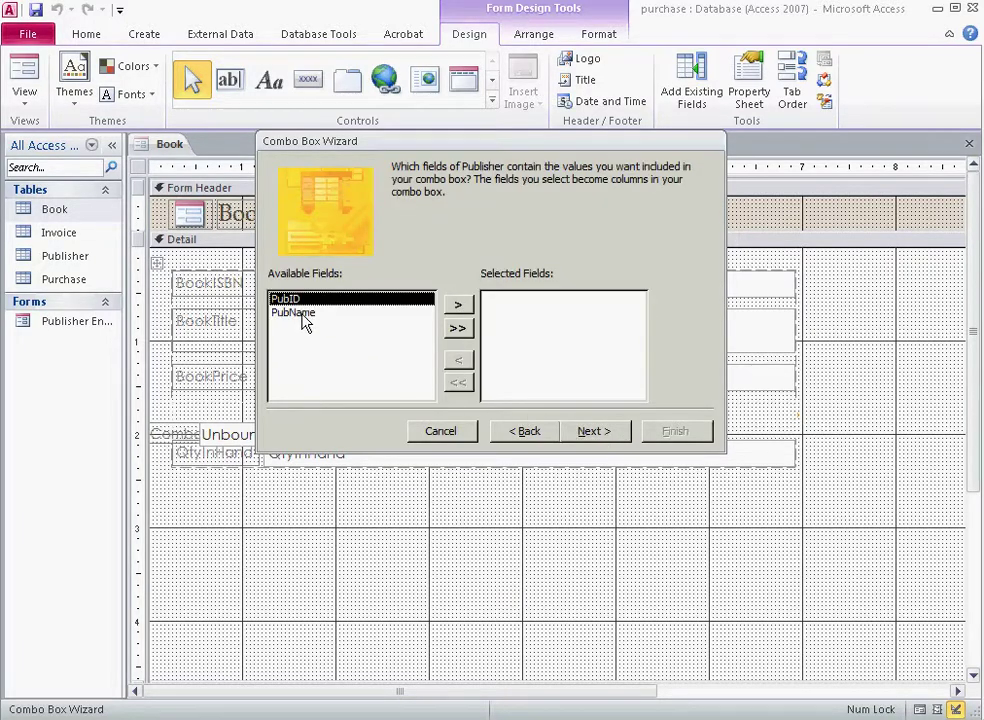
# - Include PubID and PubName in the combo box, sort ascending by PubName, and keep the key column hidden
pyautogui.click(459, 330)
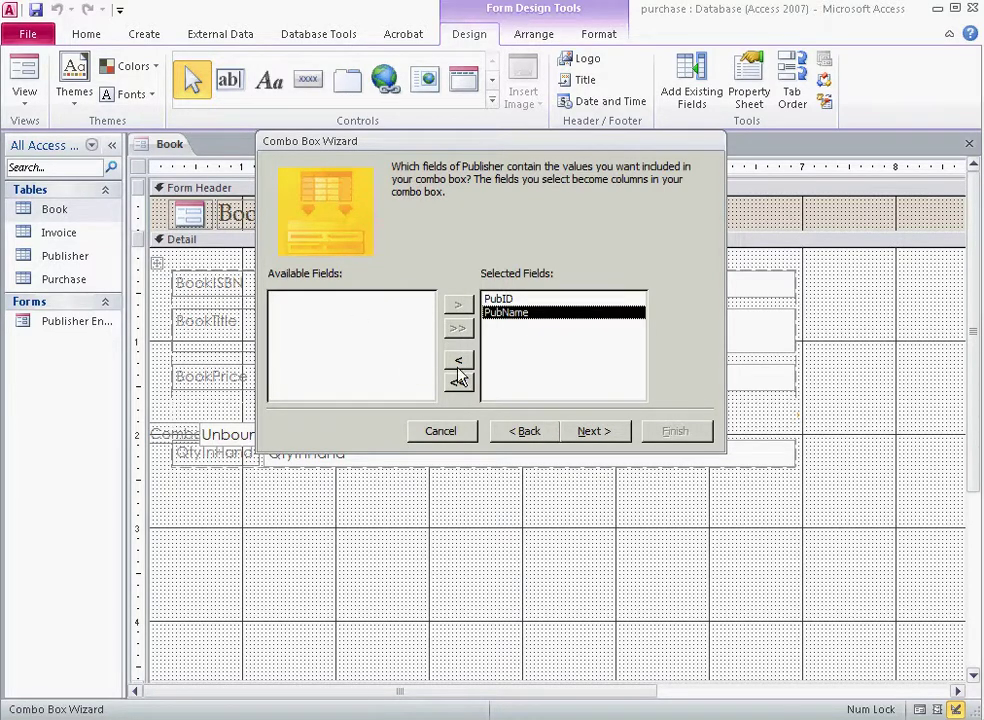
pyautogui.click(604, 433)
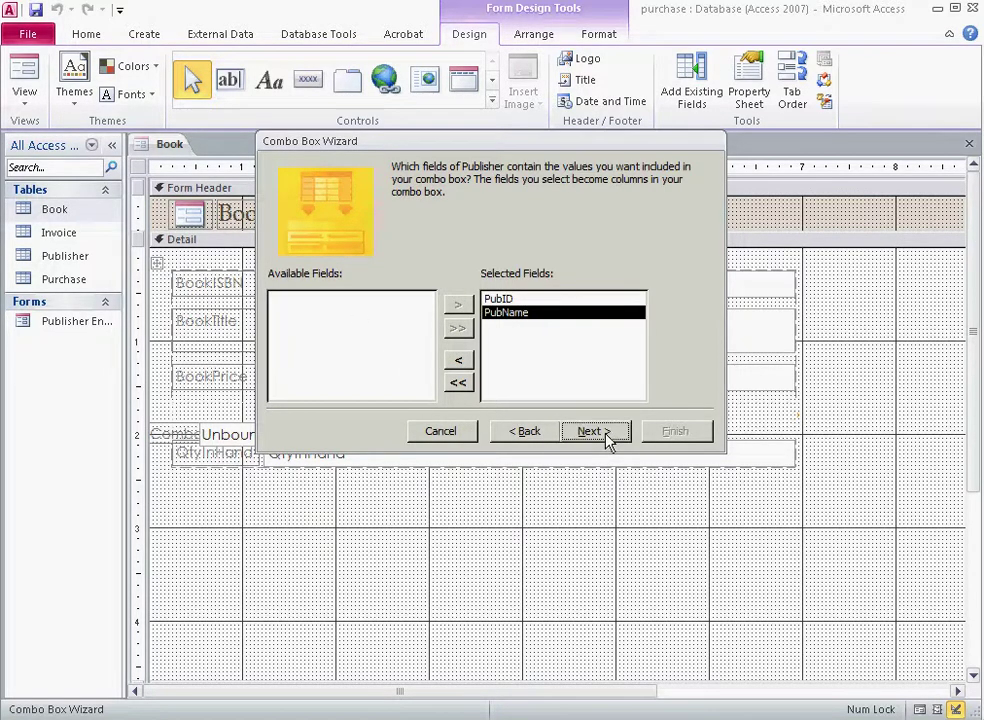
pyautogui.click(428, 230)
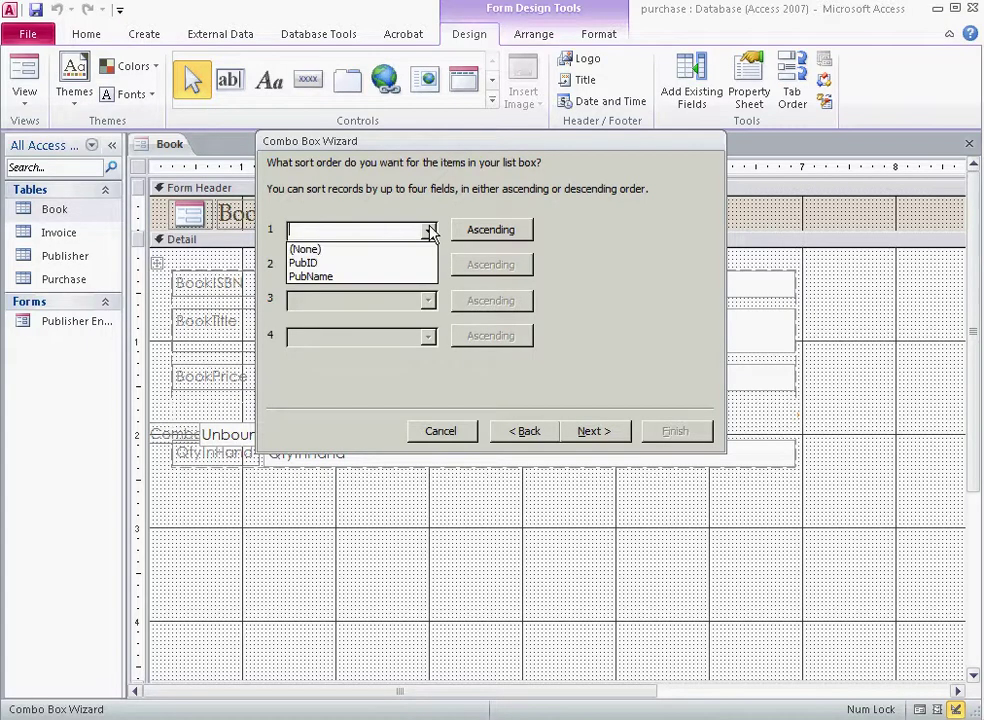
pyautogui.click(363, 277)
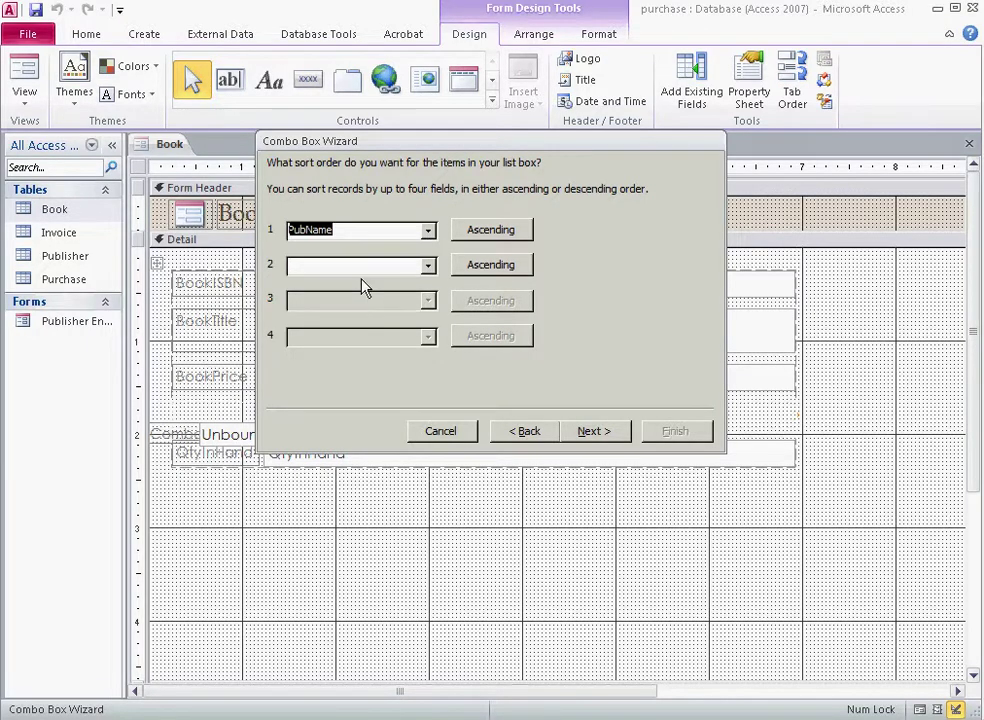
pyautogui.click(596, 437)
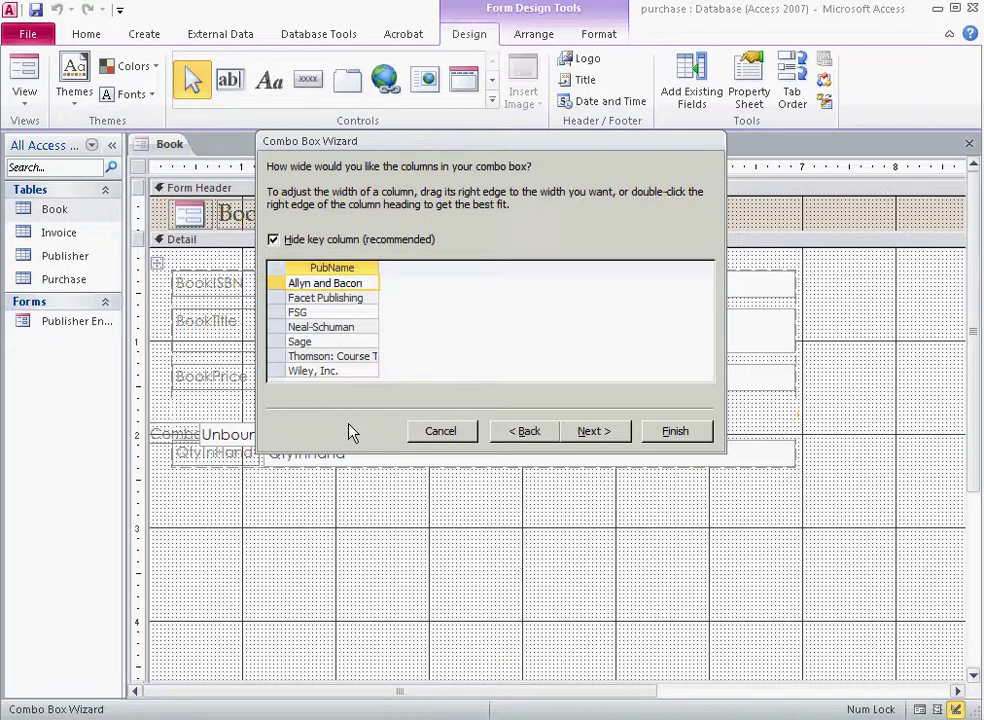
pyautogui.click(276, 241)
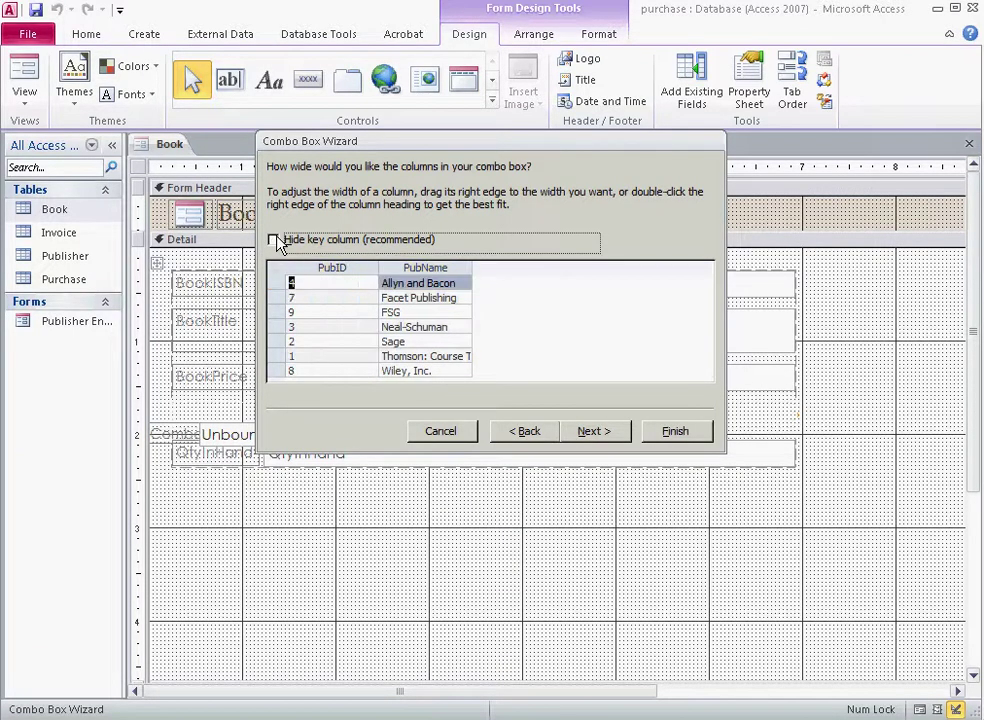
pyautogui.click(276, 241)
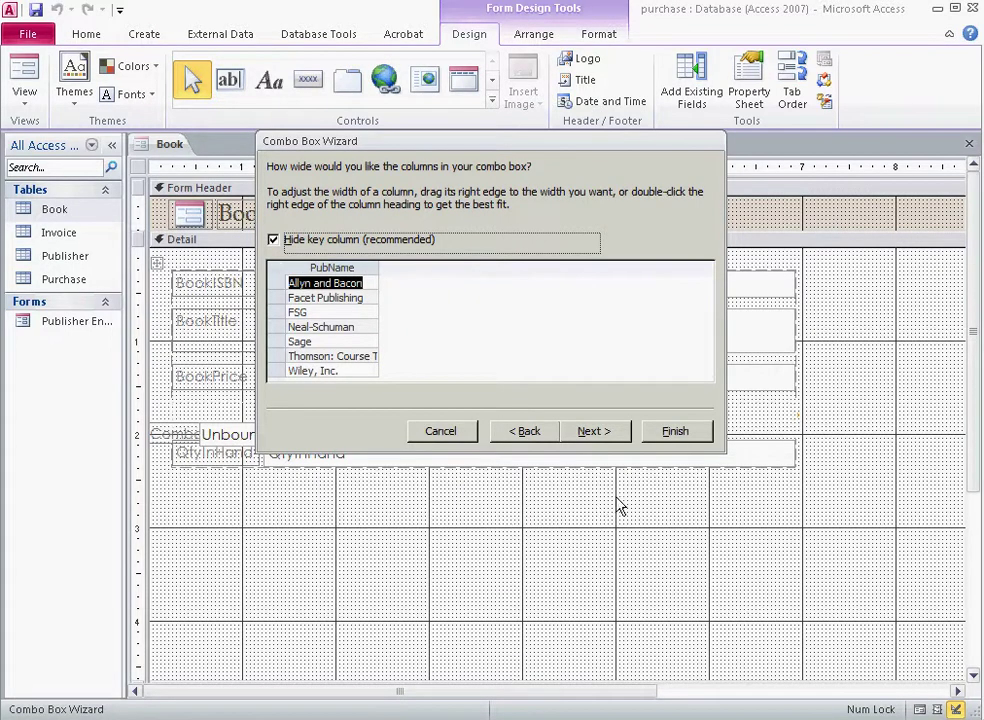
pyautogui.click(606, 438)
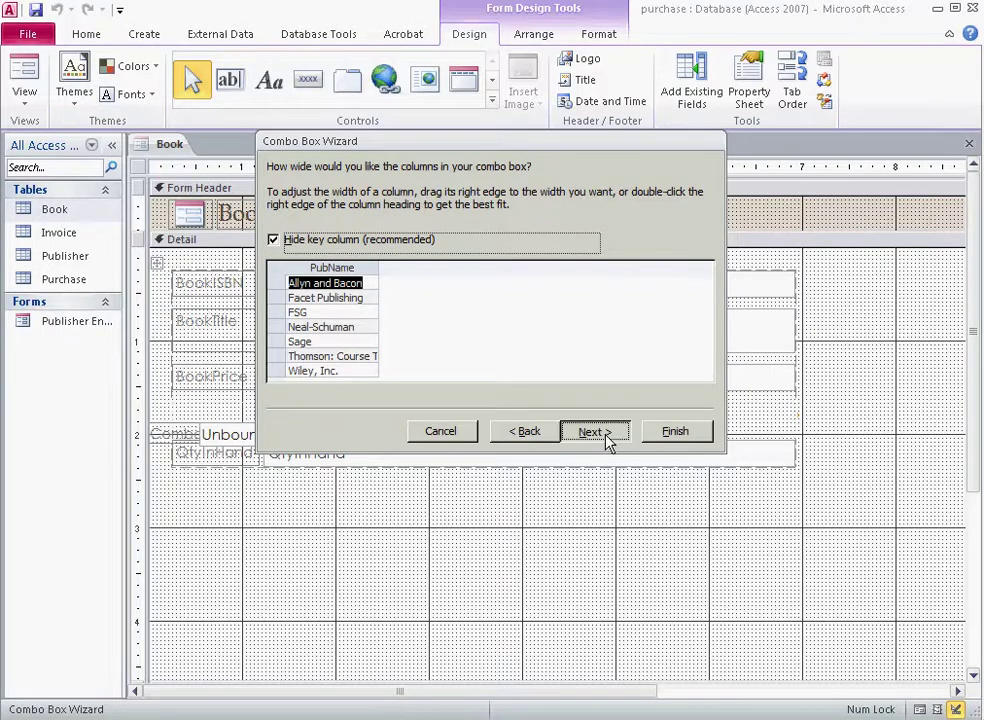
# - Store the combo box's selected value in the PubID field, label it PubName, and finish the wizard
pyautogui.click(399, 256)
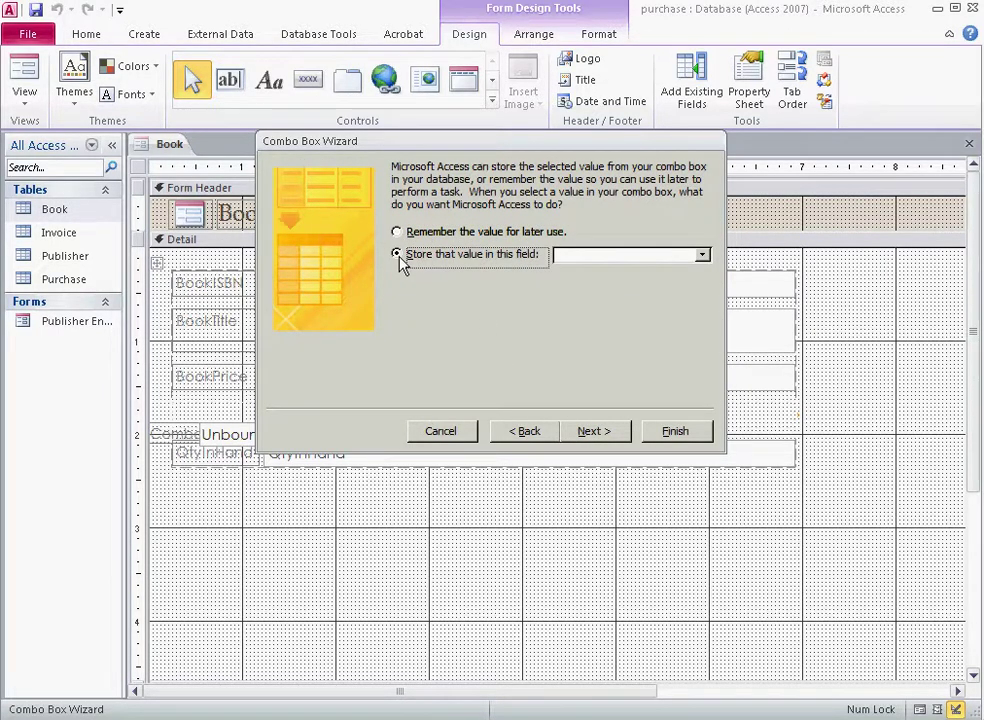
pyautogui.click(702, 256)
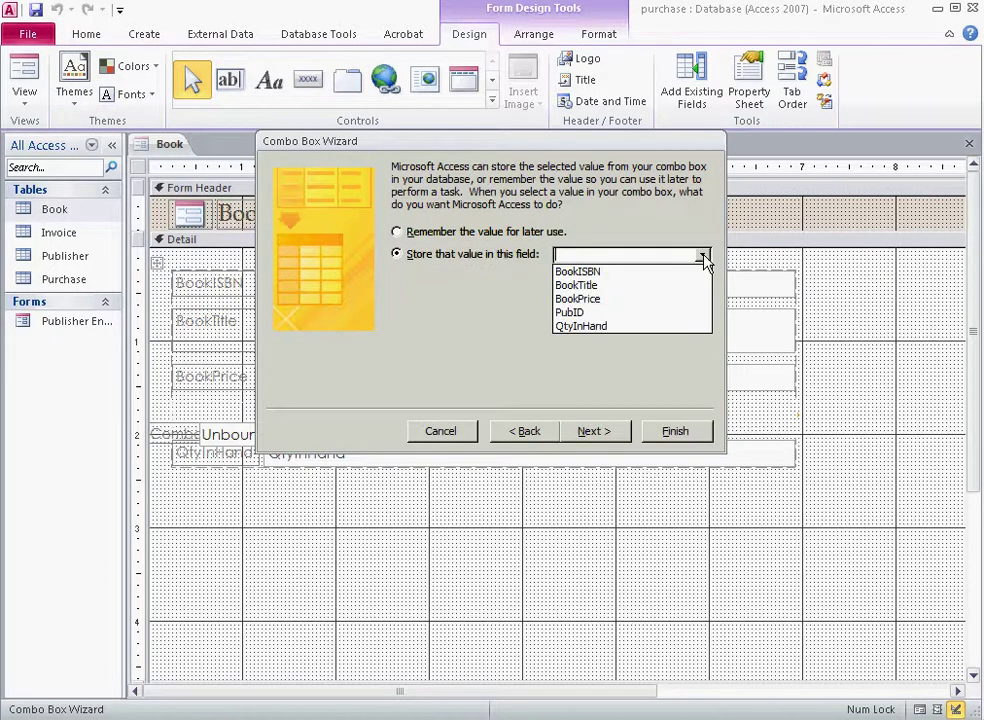
pyautogui.click(603, 313)
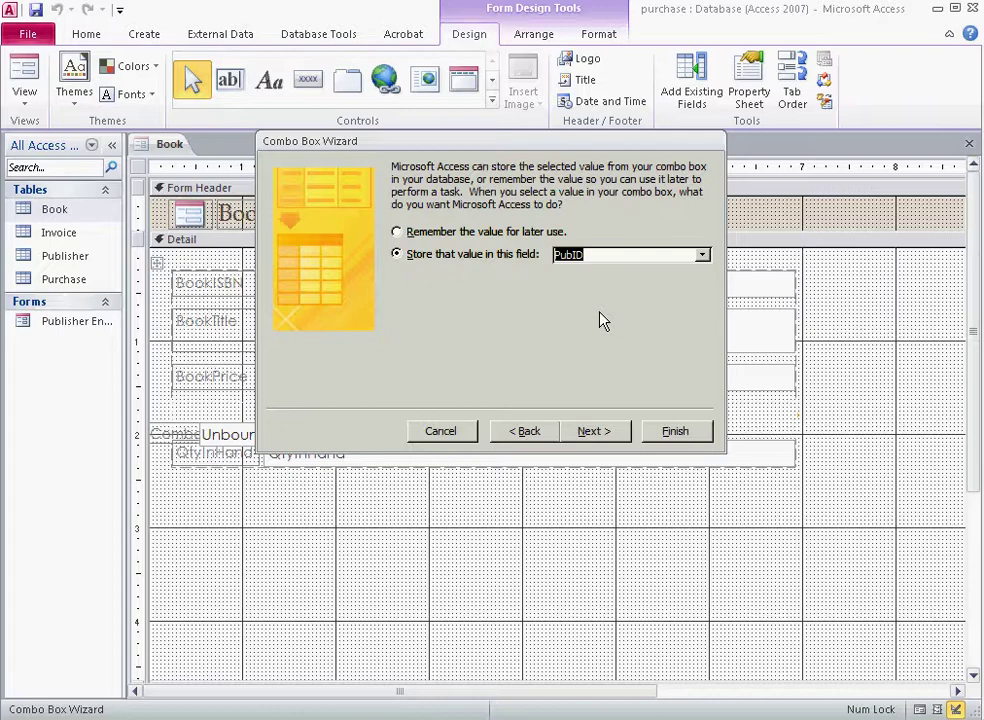
pyautogui.click(604, 437)
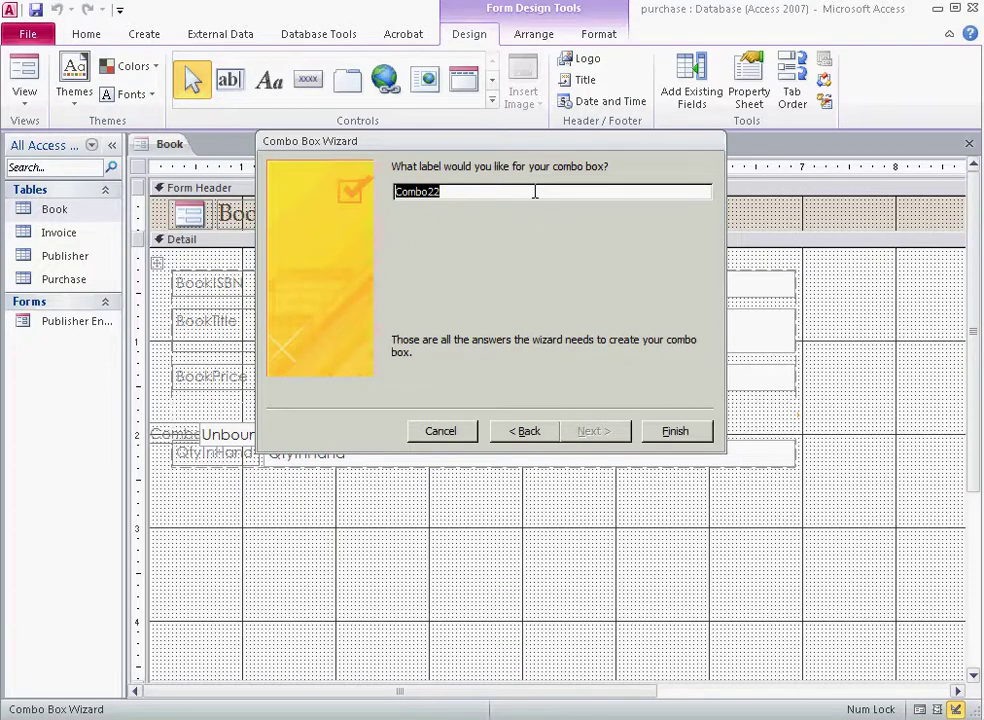
pyautogui.write('Pub')
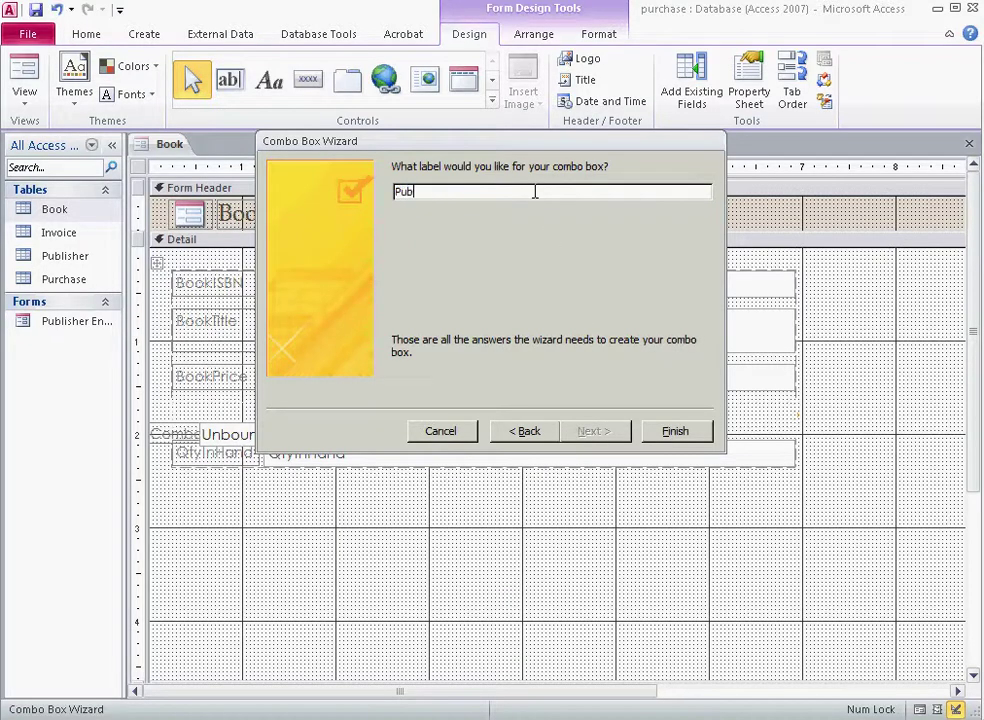
pyautogui.write('Name')
pyautogui.click(675, 433)
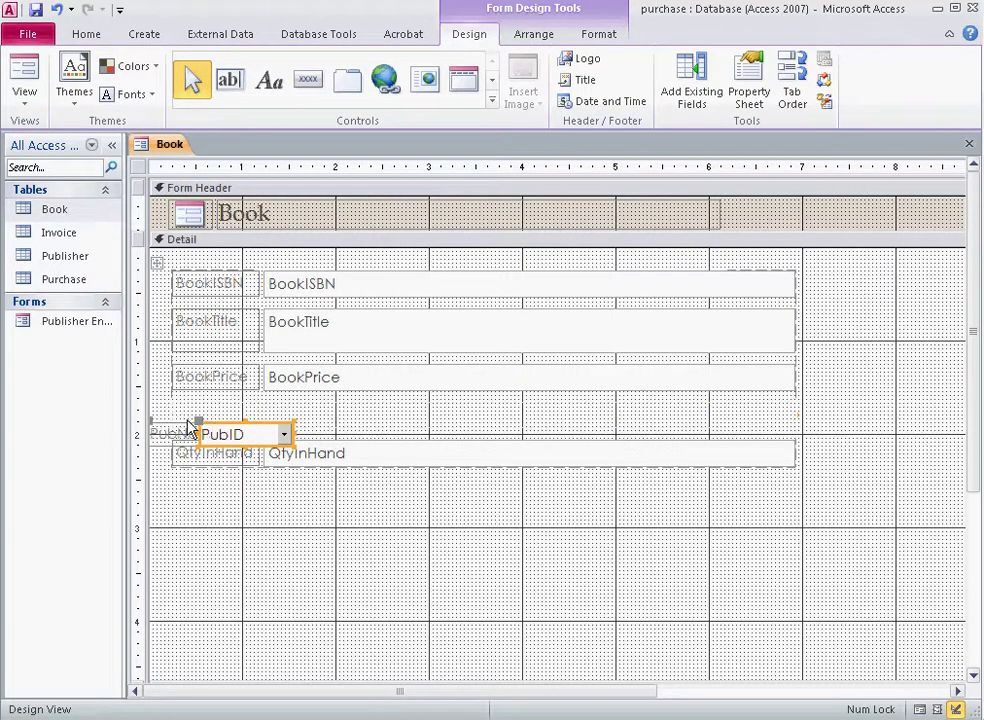
# - Move the combo box into the empty layout row above QtyInHand and change its label to "Publisher Name"
pyautogui.moveTo(200, 424); pyautogui.dragTo(273, 410)
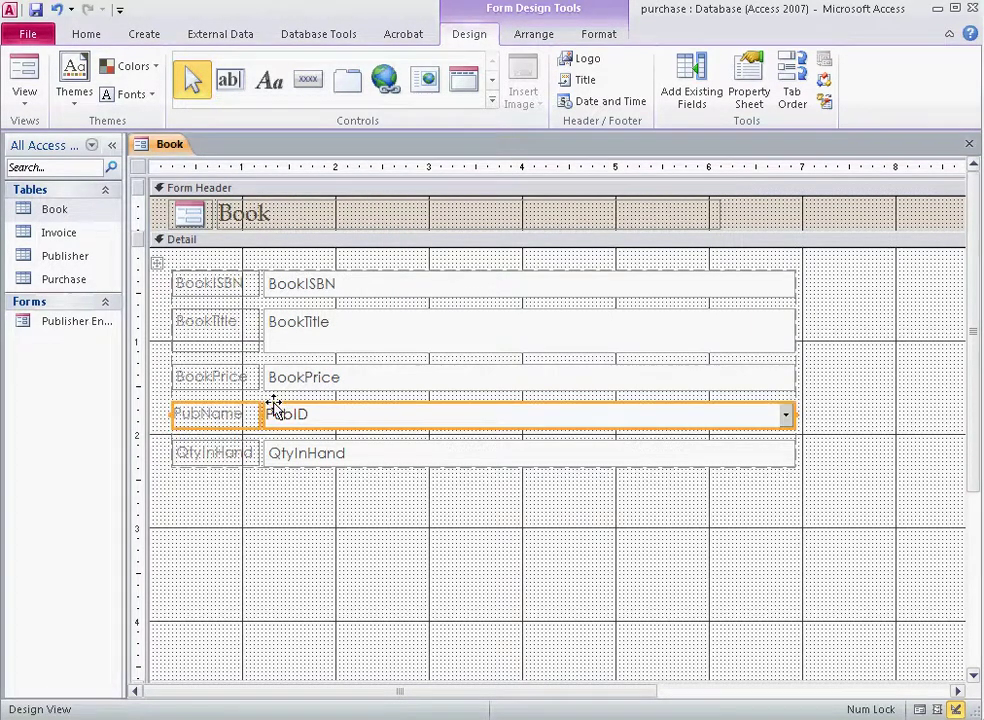
pyautogui.doubleClick(205, 418)
pyautogui.click(201, 413)
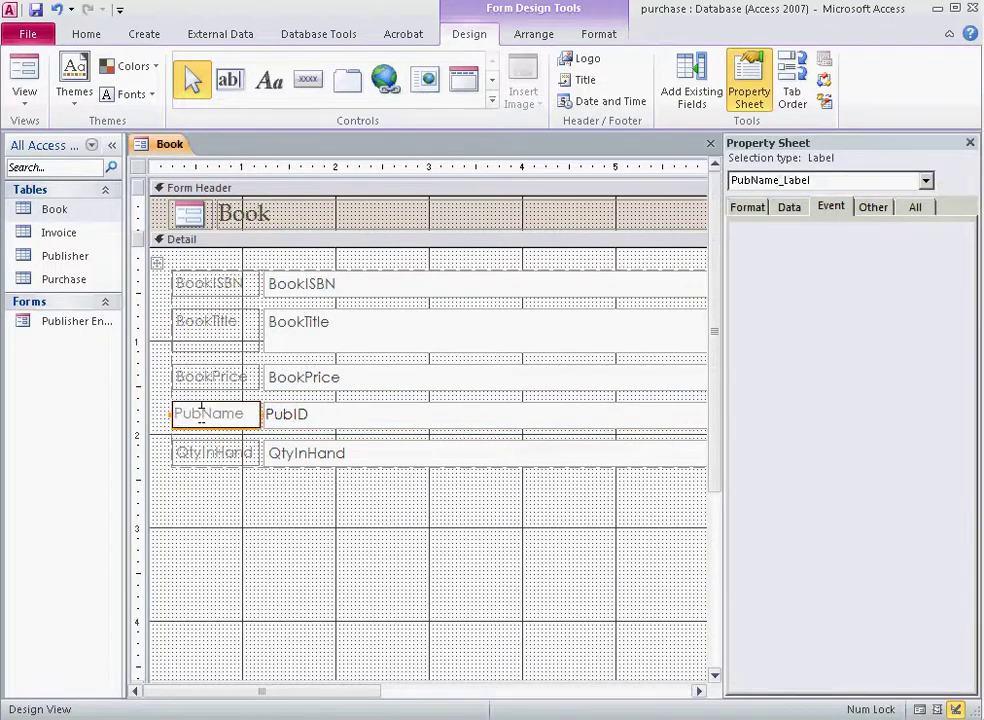
pyautogui.write('lisher')
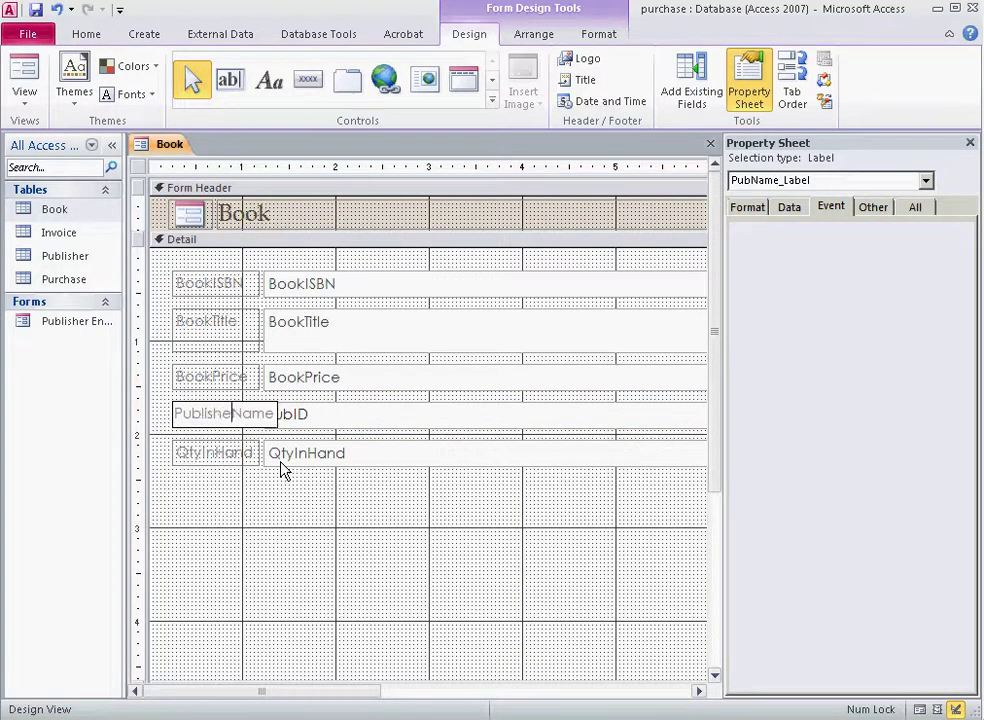
pyautogui.click(270, 484)
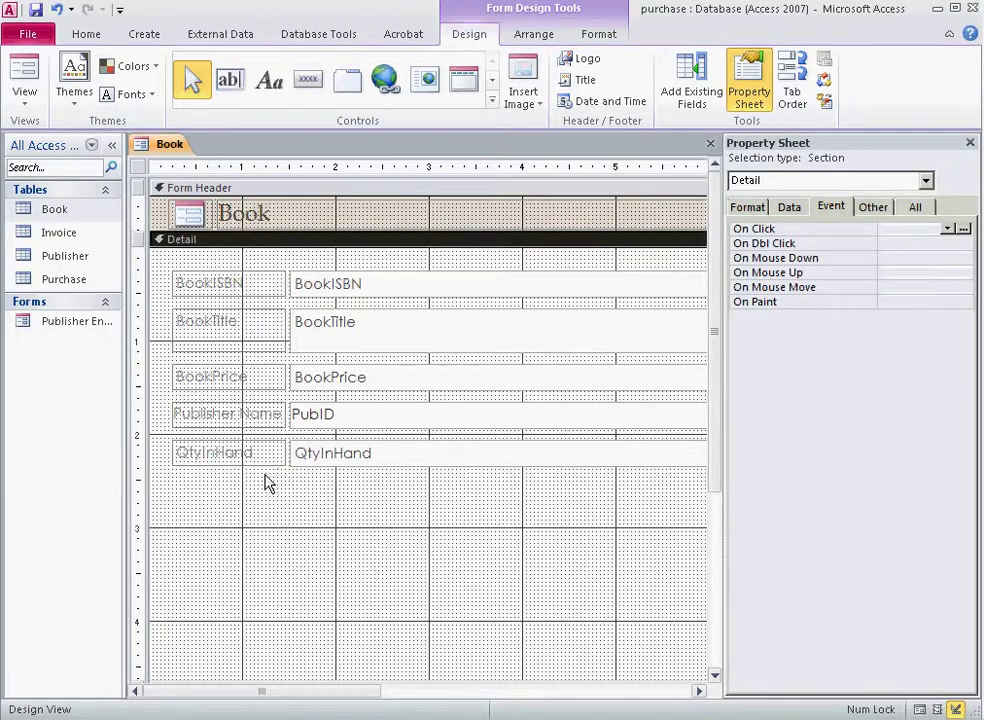
# - Insert a space in three field labels so they read "Book Title", "Book ISBN" and "Book Price"
pyautogui.click(212, 320)
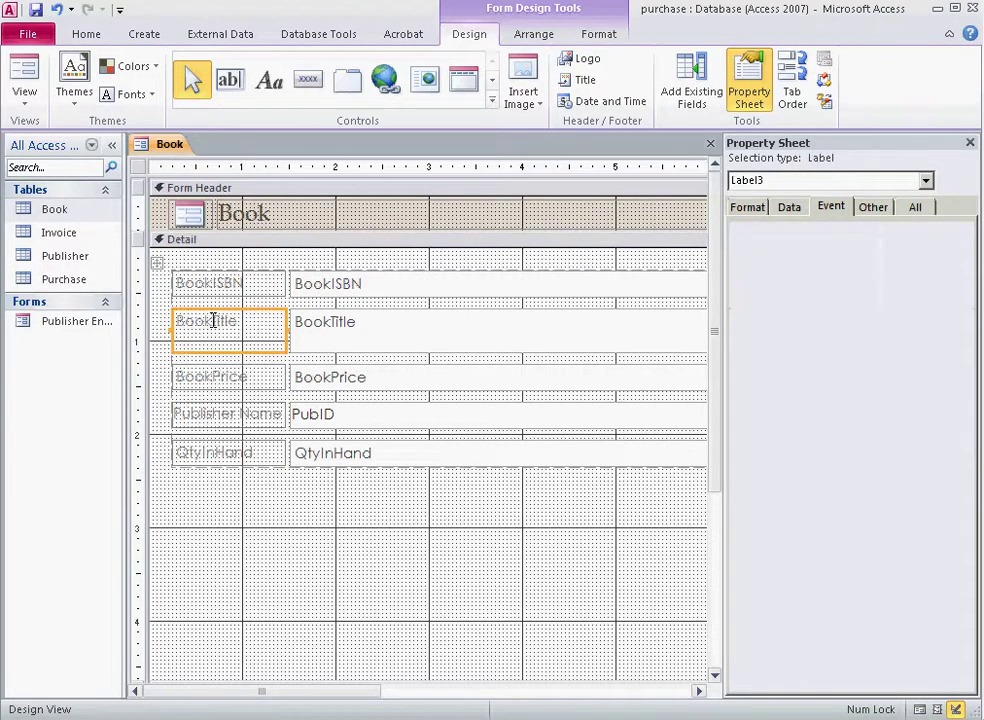
pyautogui.click(212, 320)
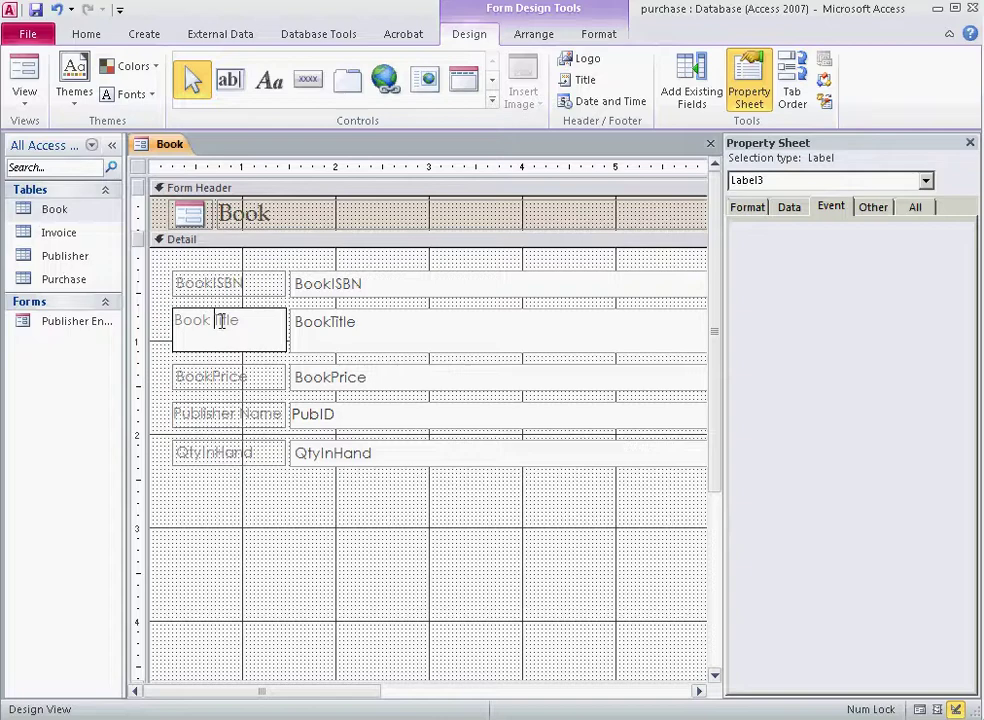
pyautogui.click(215, 283)
pyautogui.doubleClick(215, 283)
pyautogui.click(208, 283)
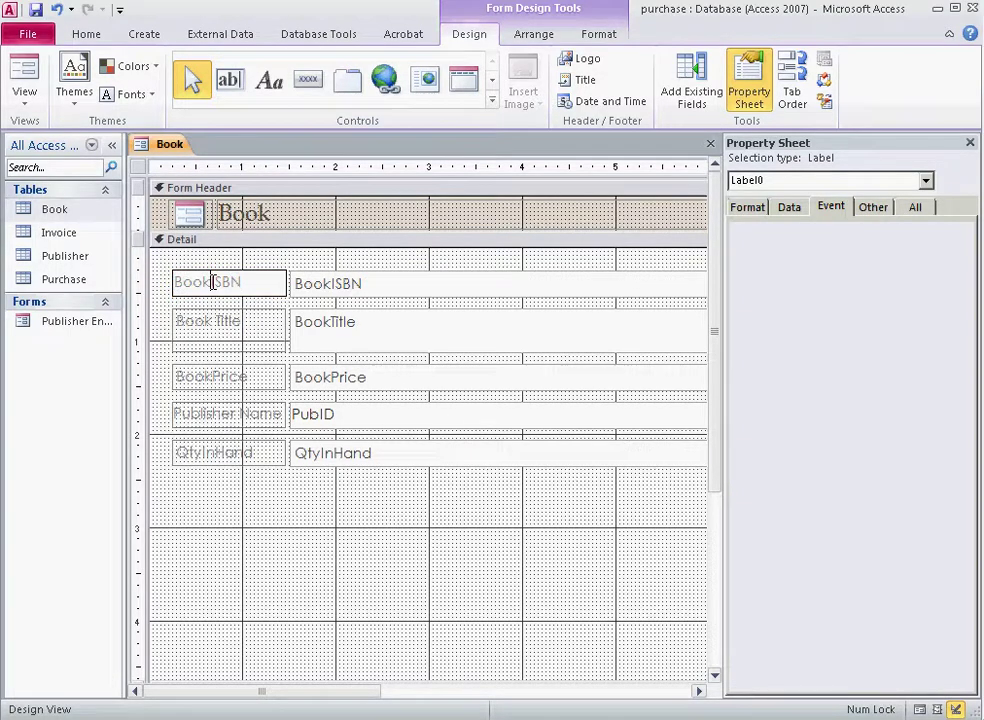
pyautogui.click(215, 378)
pyautogui.click(211, 377)
# - Change the QtyInHand field's label text to "Quantity in Hand"
pyautogui.click(218, 453)
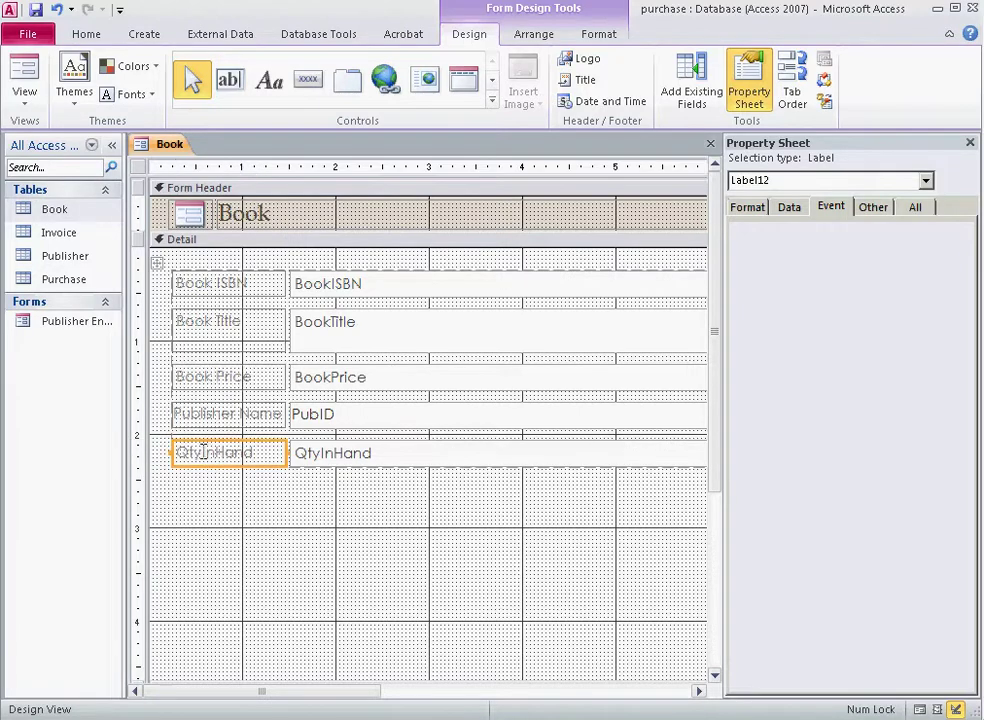
pyautogui.doubleClick(212, 453)
pyautogui.write('Quan')
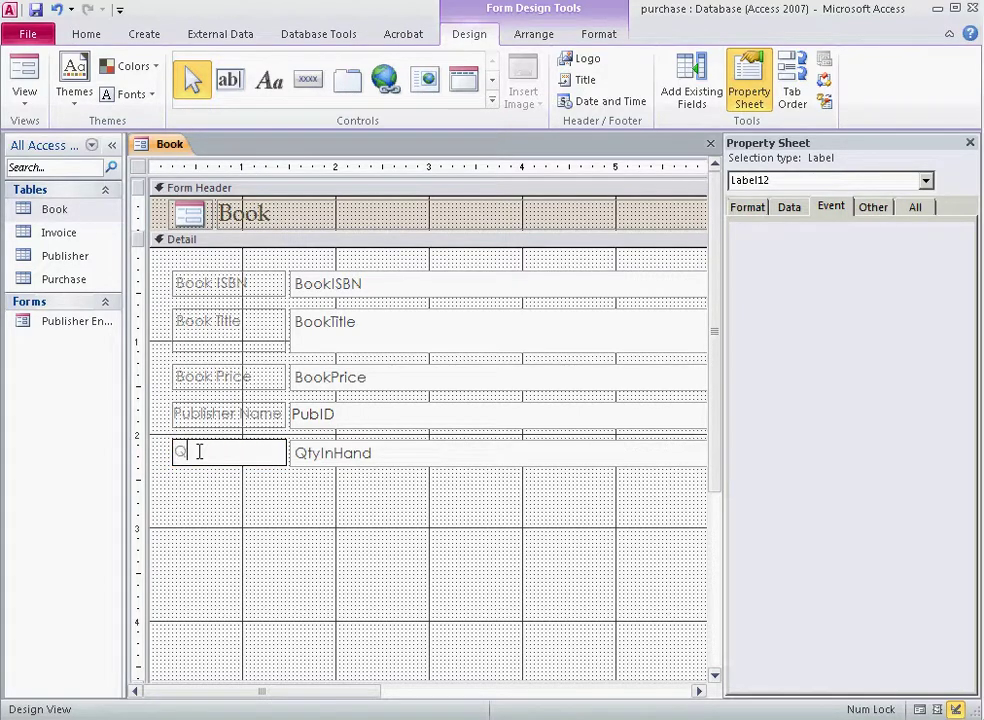
pyautogui.write('tity in Hand')
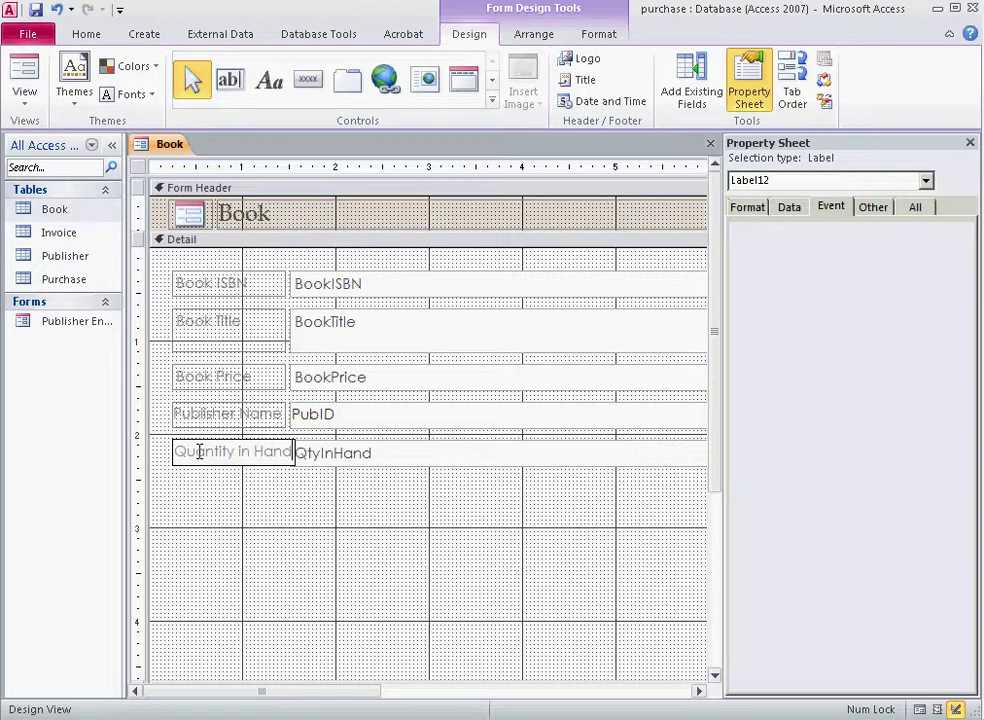
pyautogui.click(395, 524)
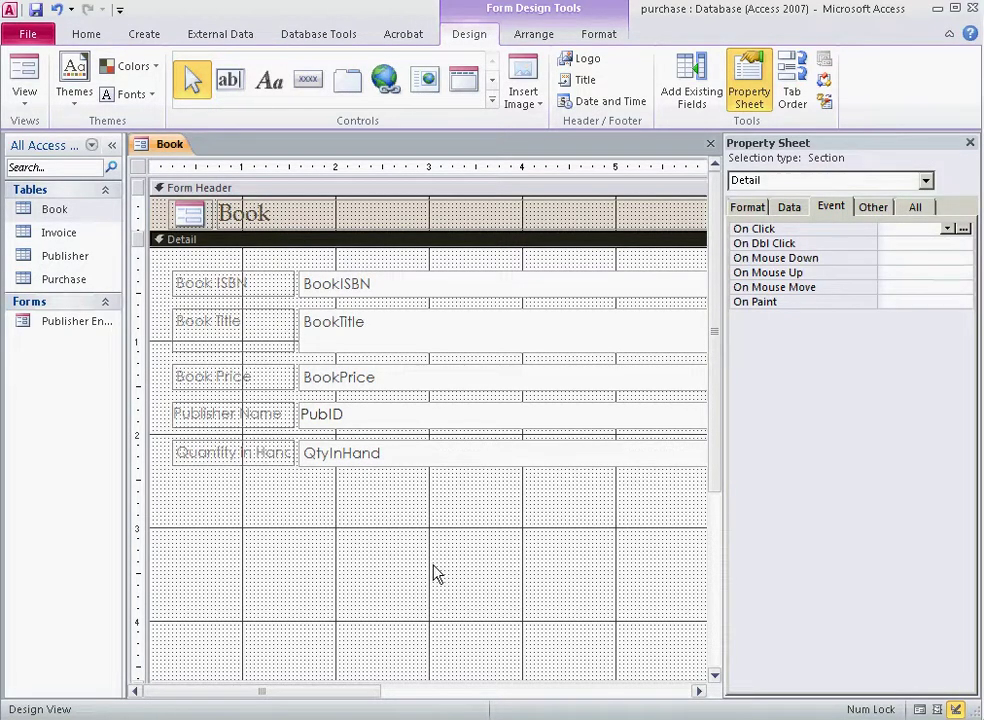
# - Close the property sheet, show the form in Form View, and set the second record's publisher name to Neal-Schuman
pyautogui.click(969, 143)
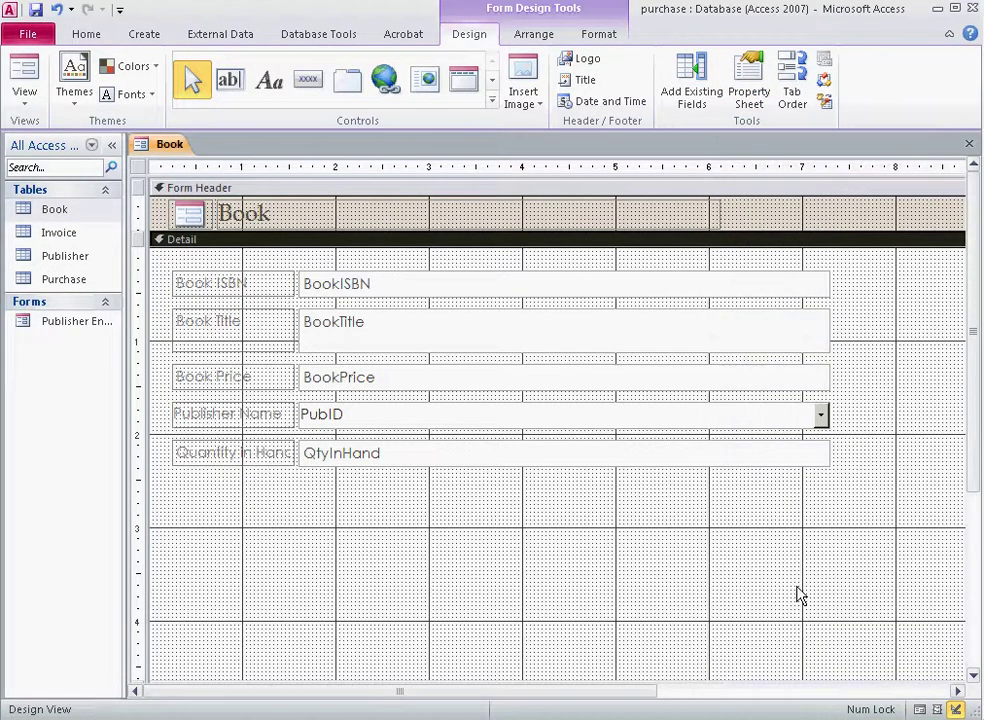
pyautogui.click(24, 72)
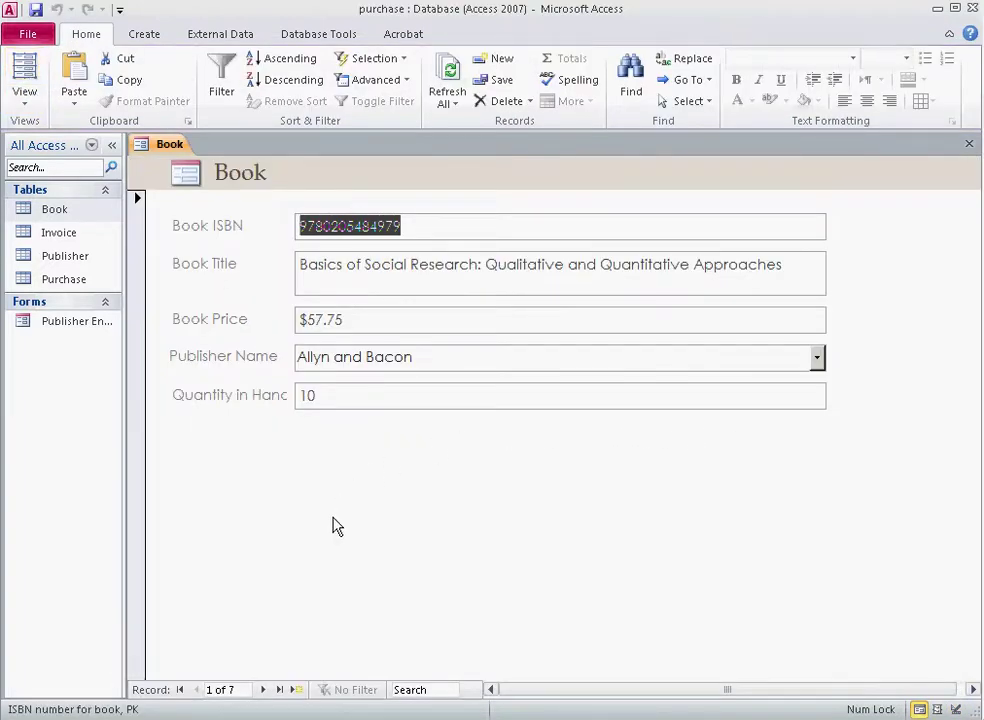
pyautogui.click(264, 690)
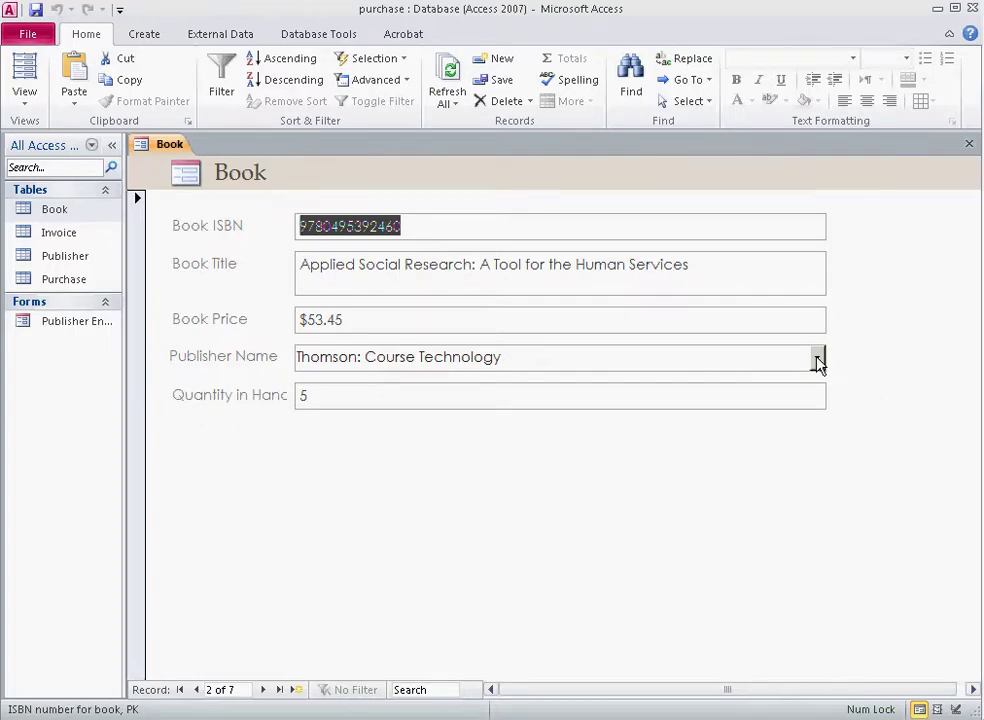
pyautogui.click(817, 362)
pyautogui.click(351, 456)
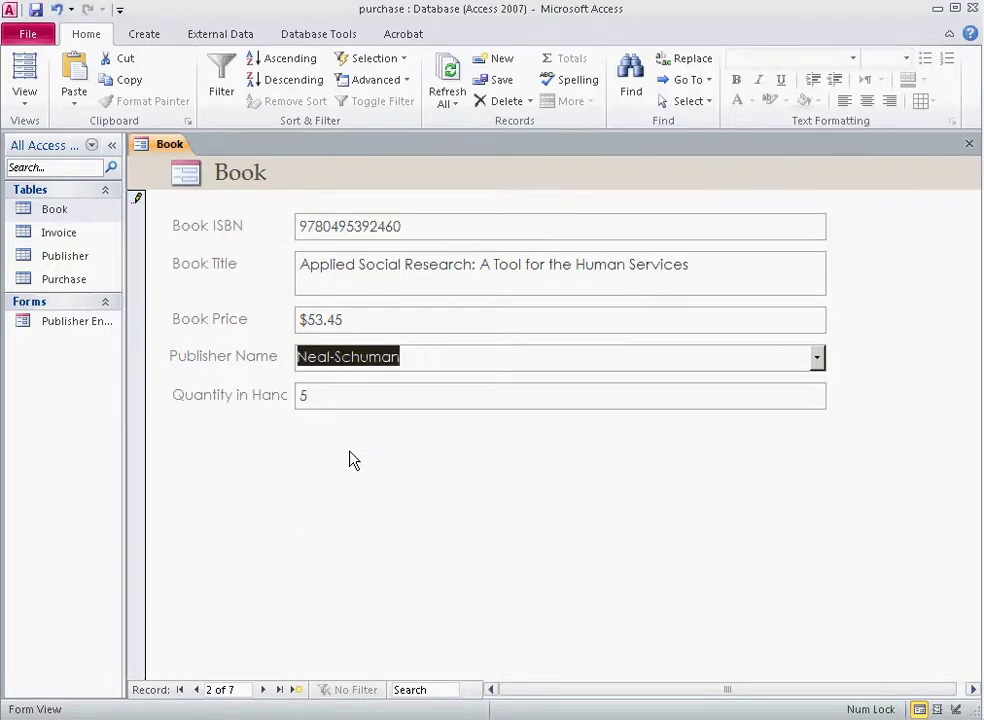
# - Go to the third record and back to the second, and view the Publisher Name choices
pyautogui.click(263, 690)
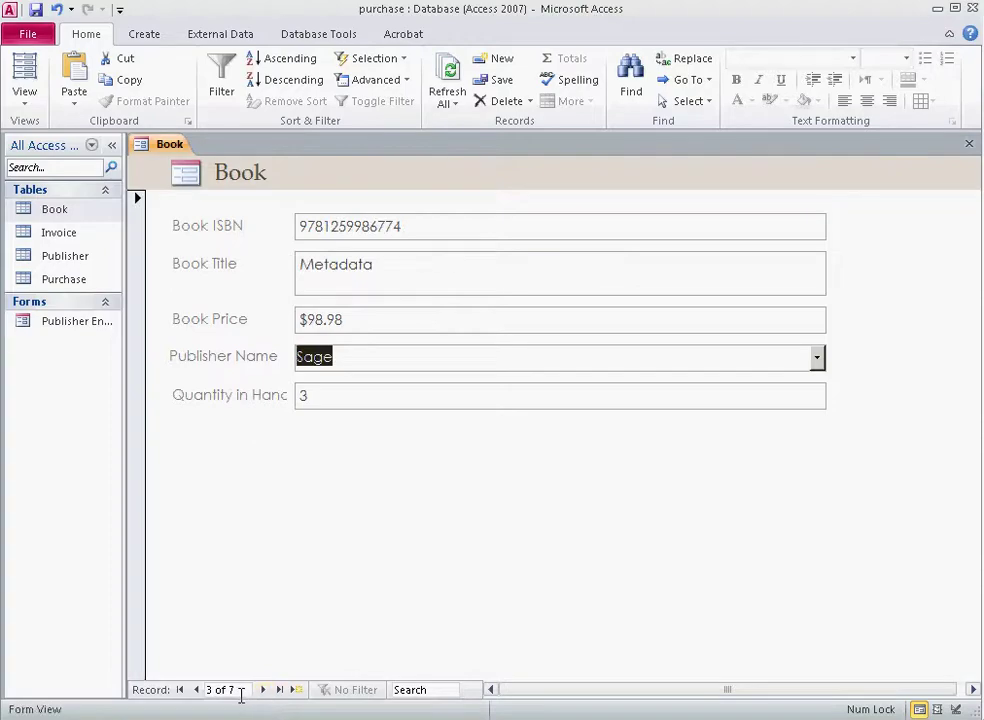
pyautogui.click(196, 690)
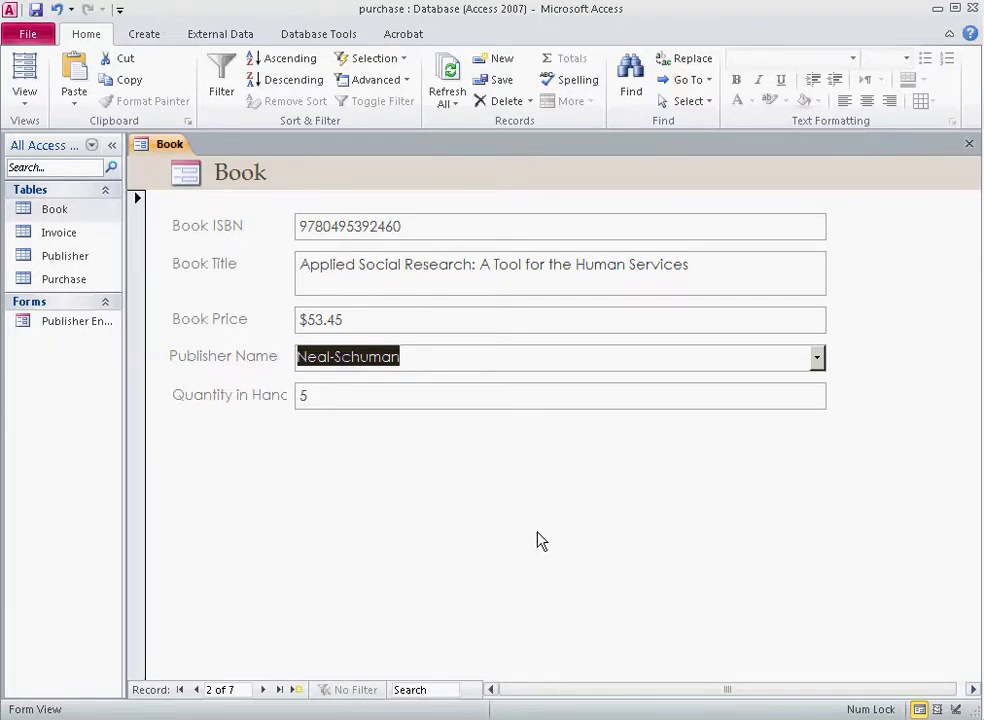
pyautogui.click(818, 364)
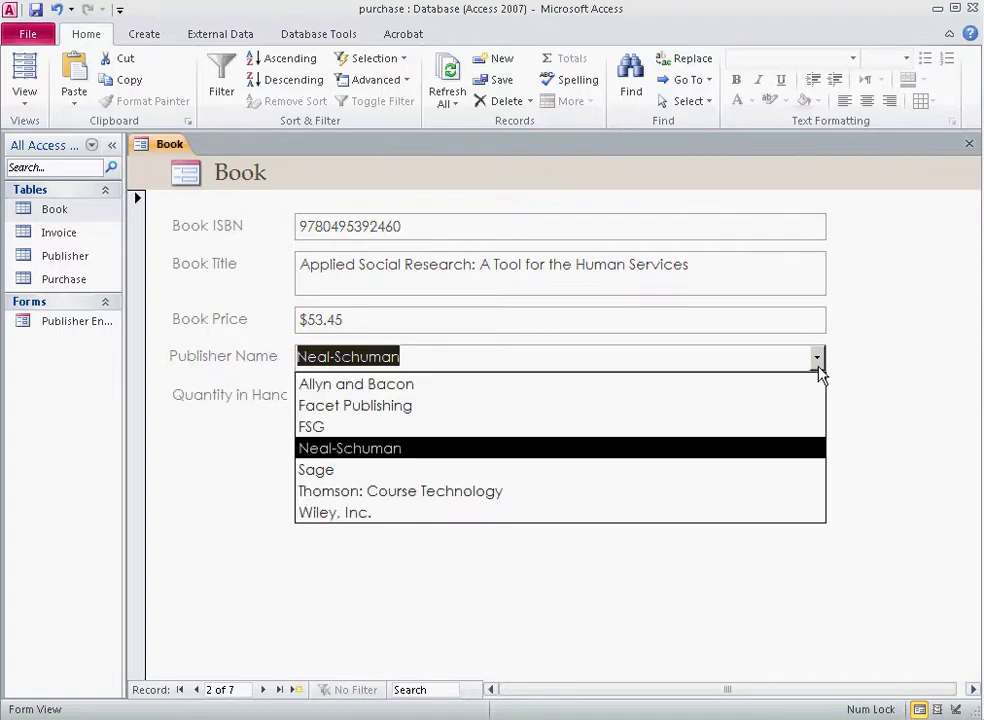
pyautogui.click(818, 364)
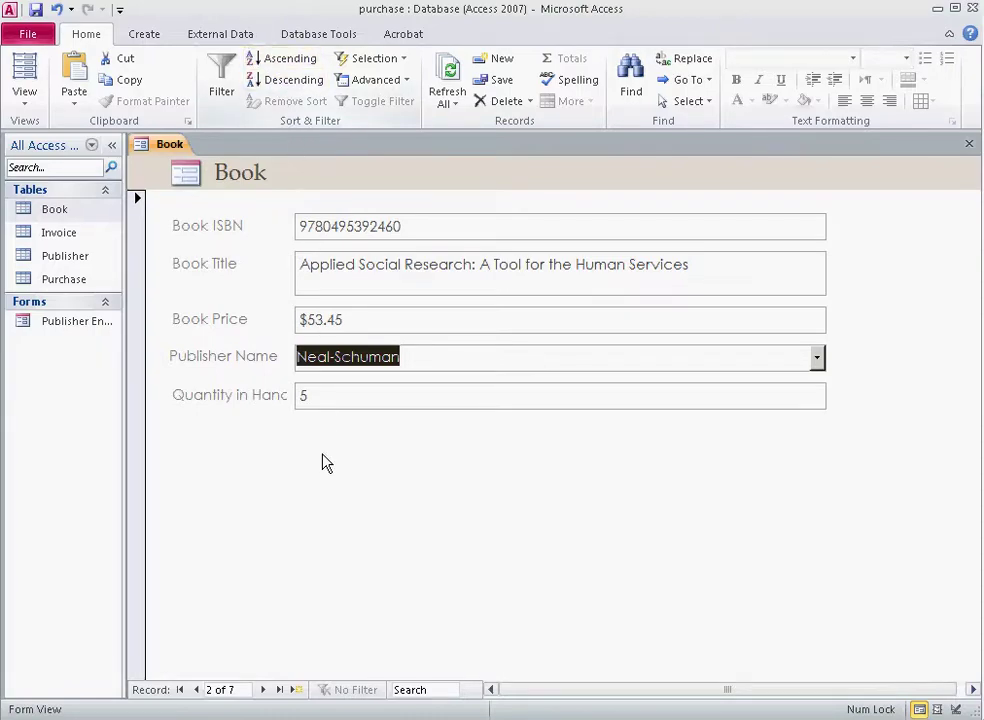
# - Return the Book form to Design View and place a command button below the Quantity in Hand row
pyautogui.click(25, 97)
pyautogui.click(72, 225)
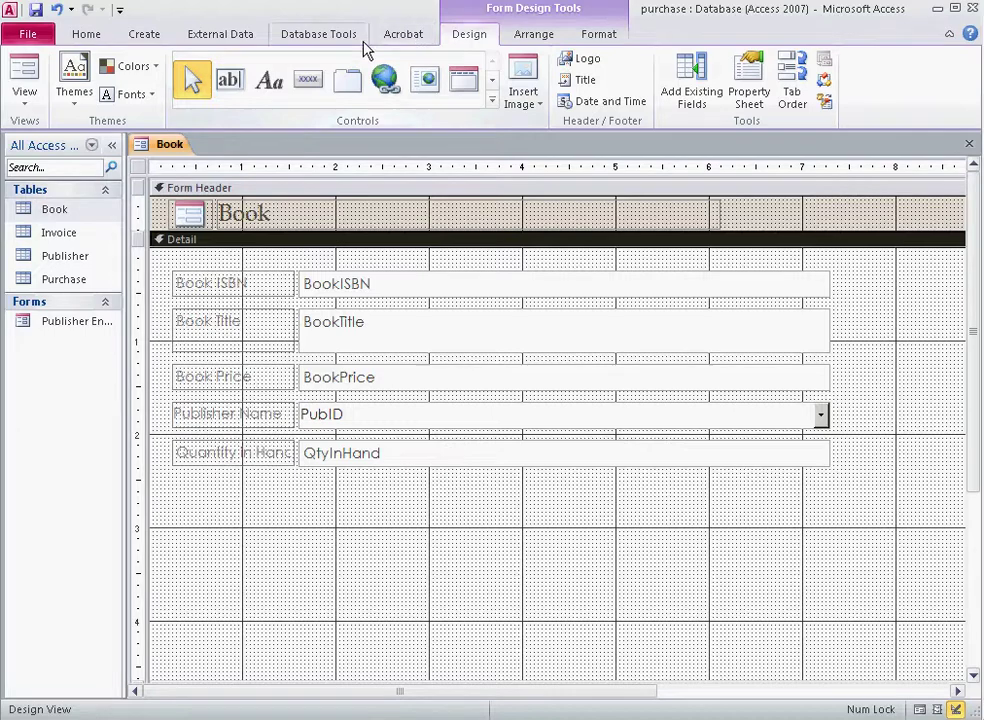
pyautogui.click(306, 84)
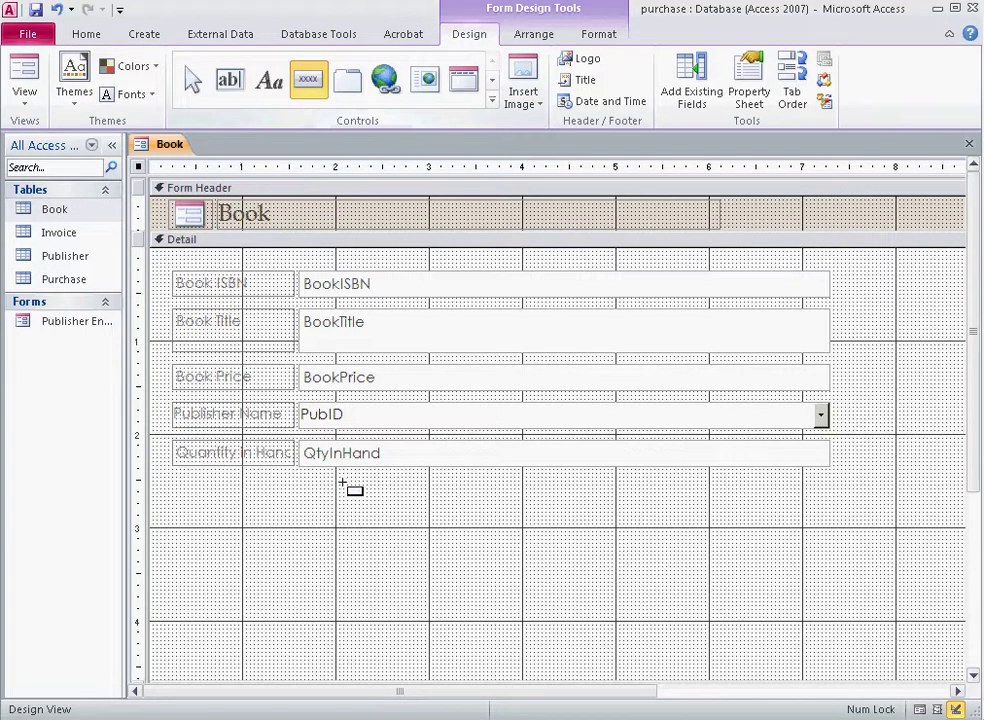
pyautogui.click(270, 540)
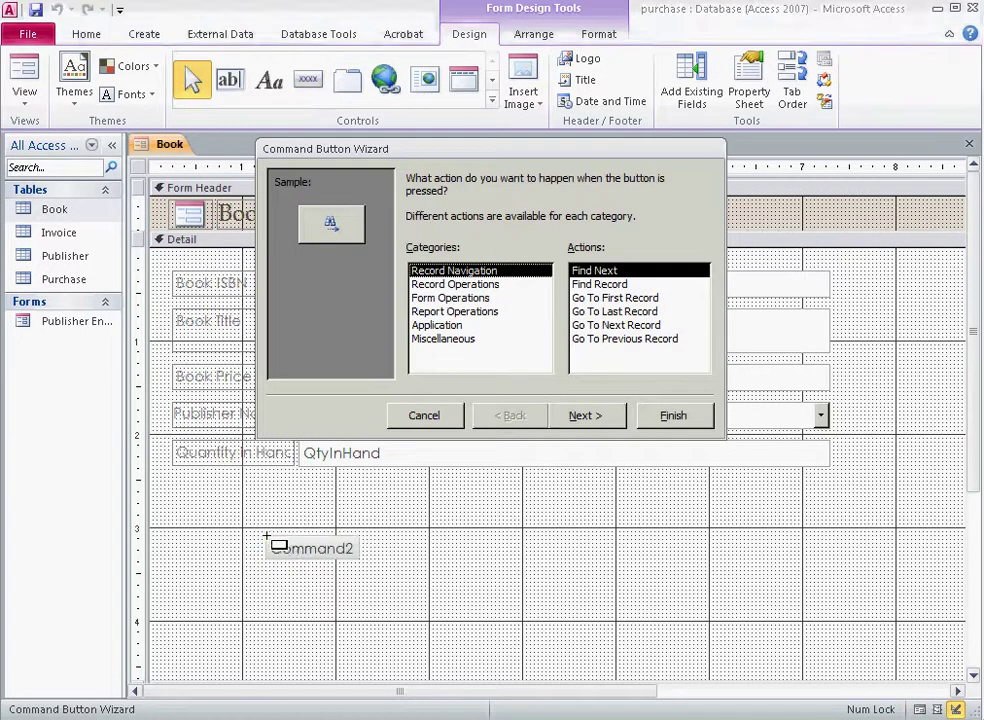
# - Give the button the Open Form action for Publisher Entry Form, showing all the records
pyautogui.click(479, 285)
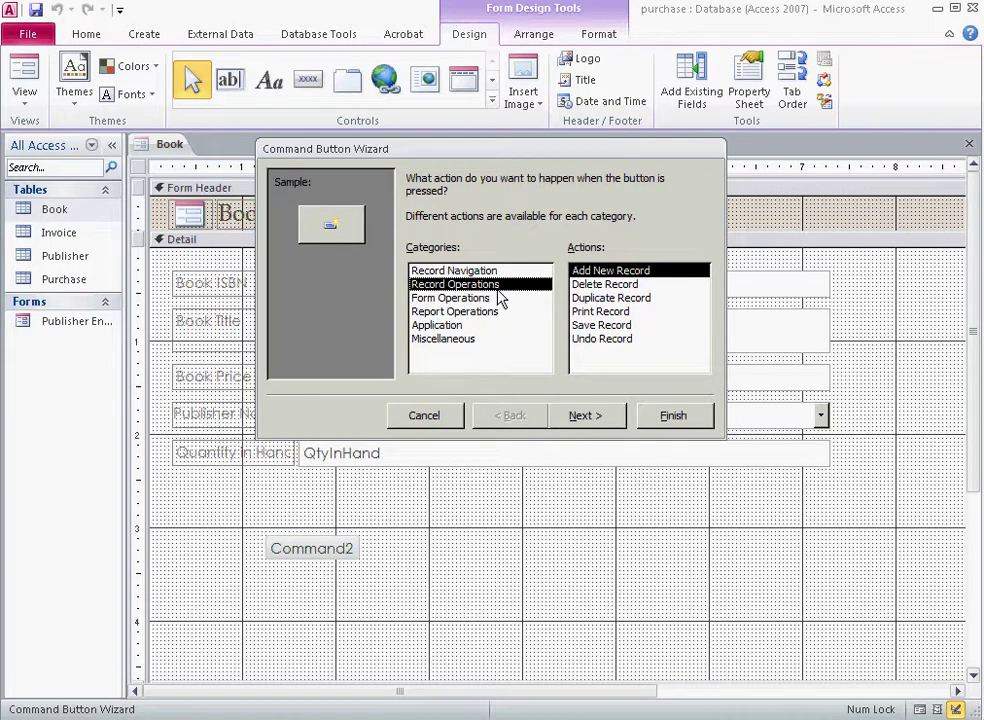
pyautogui.click(470, 272)
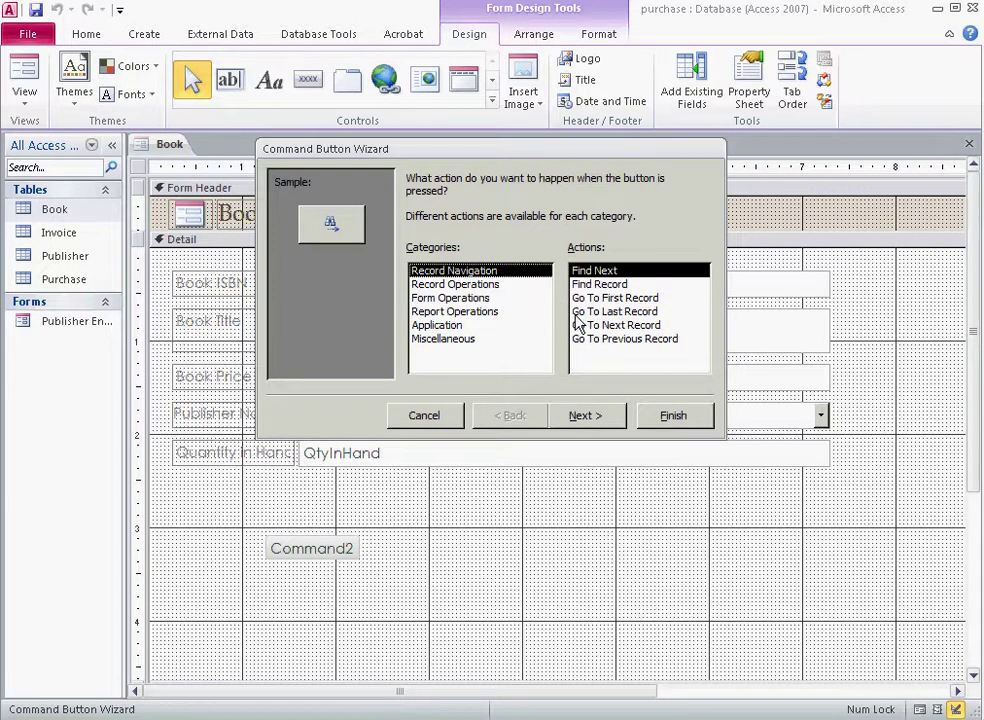
pyautogui.click(479, 300)
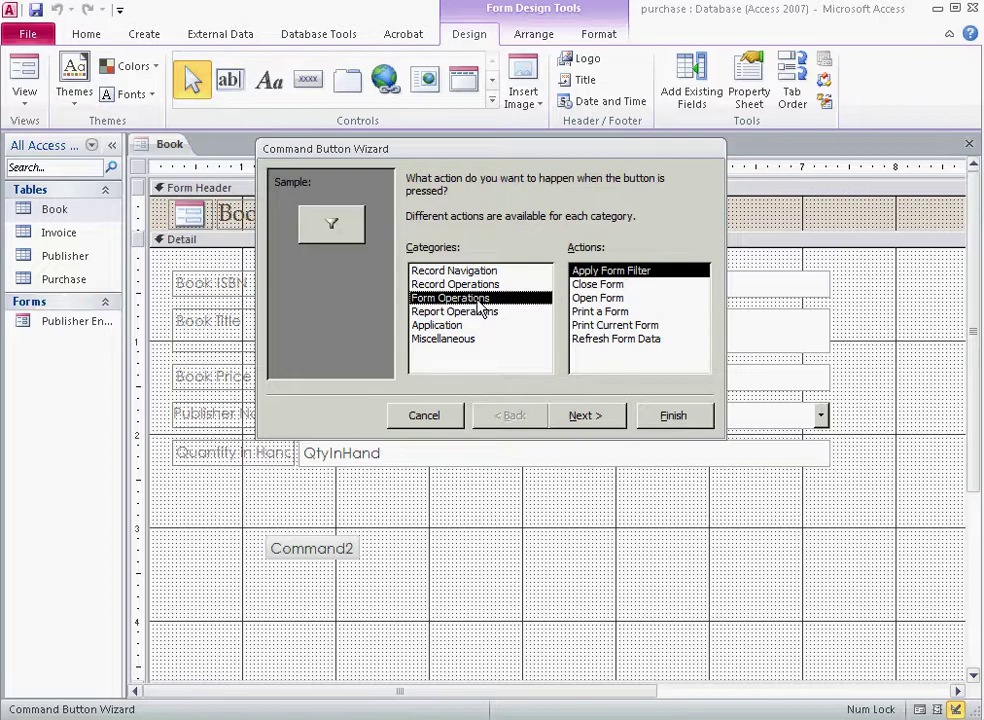
pyautogui.click(588, 299)
pyautogui.click(588, 416)
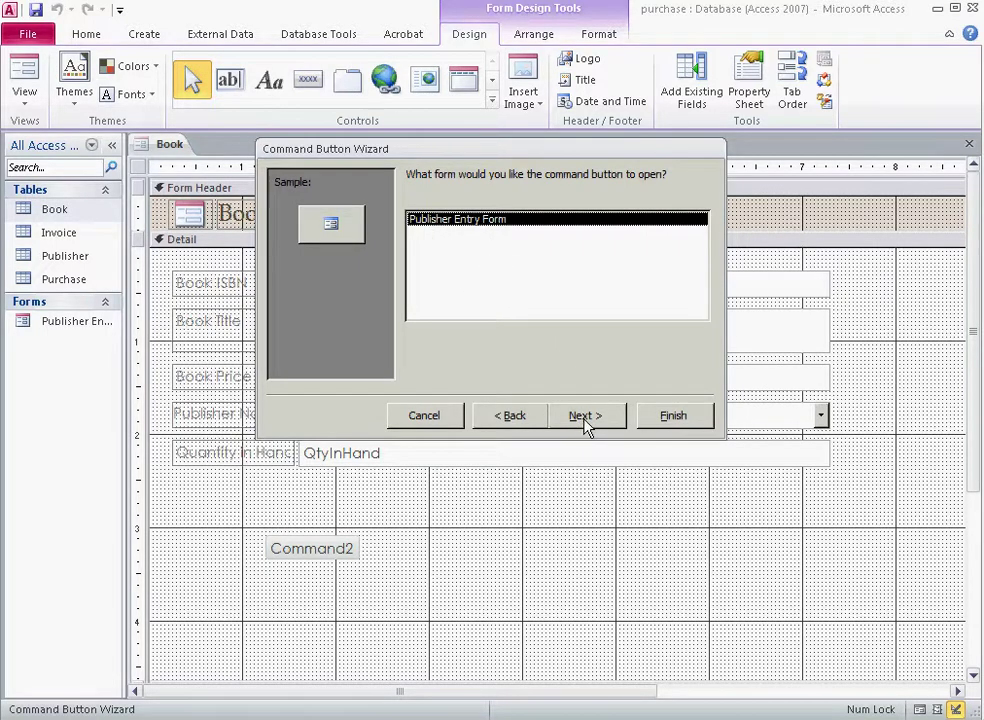
pyautogui.click(586, 425)
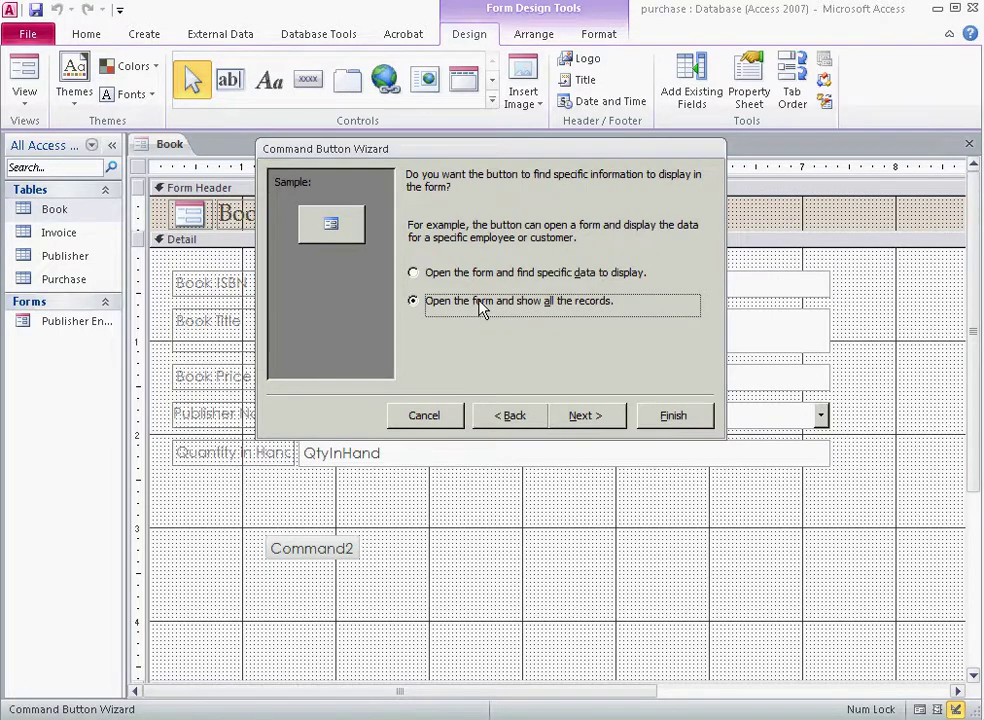
pyautogui.click(586, 416)
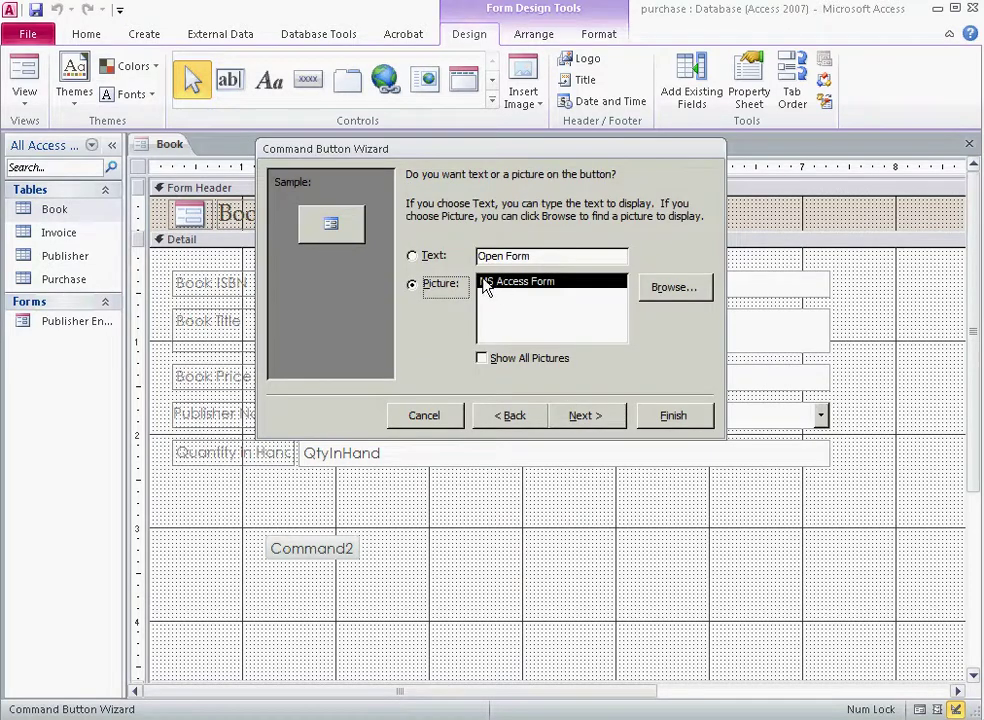
# - Use the text "Open Publisher Entry Form" on the button instead of a picture and finish the wizard with the default button name
pyautogui.click(413, 258)
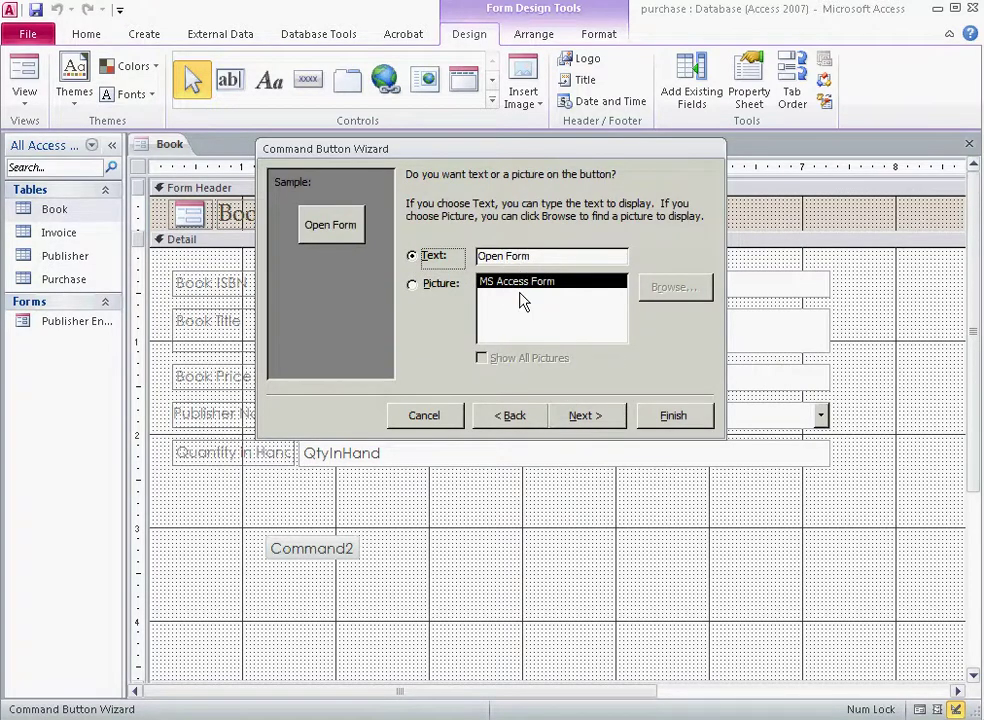
pyautogui.doubleClick(508, 254)
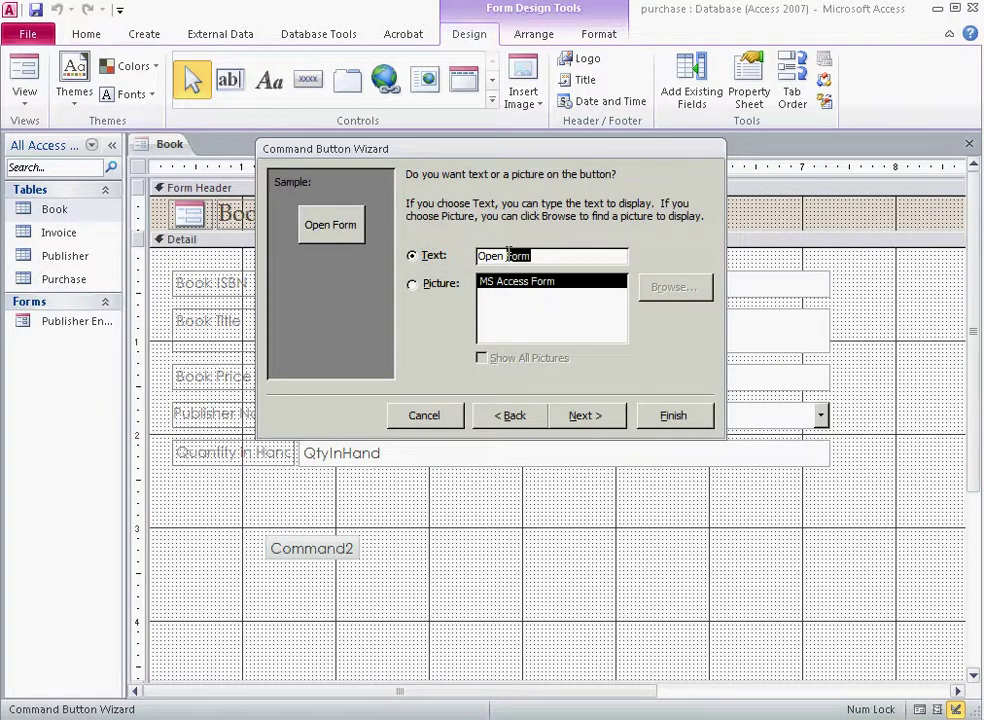
pyautogui.write('Publ')
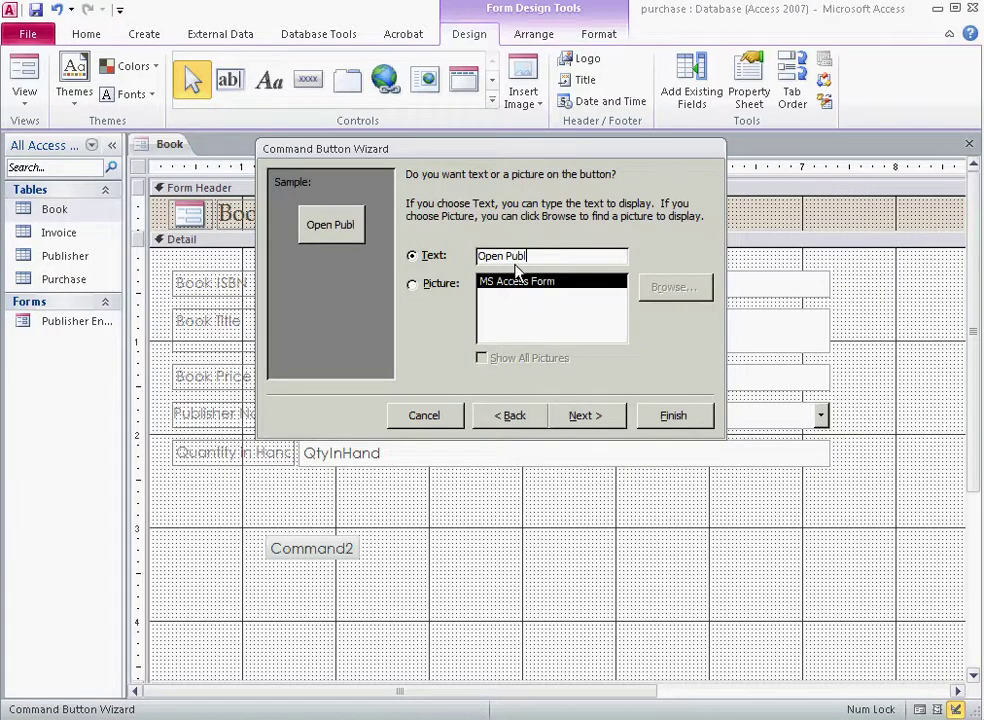
pyautogui.write('isher Ent')
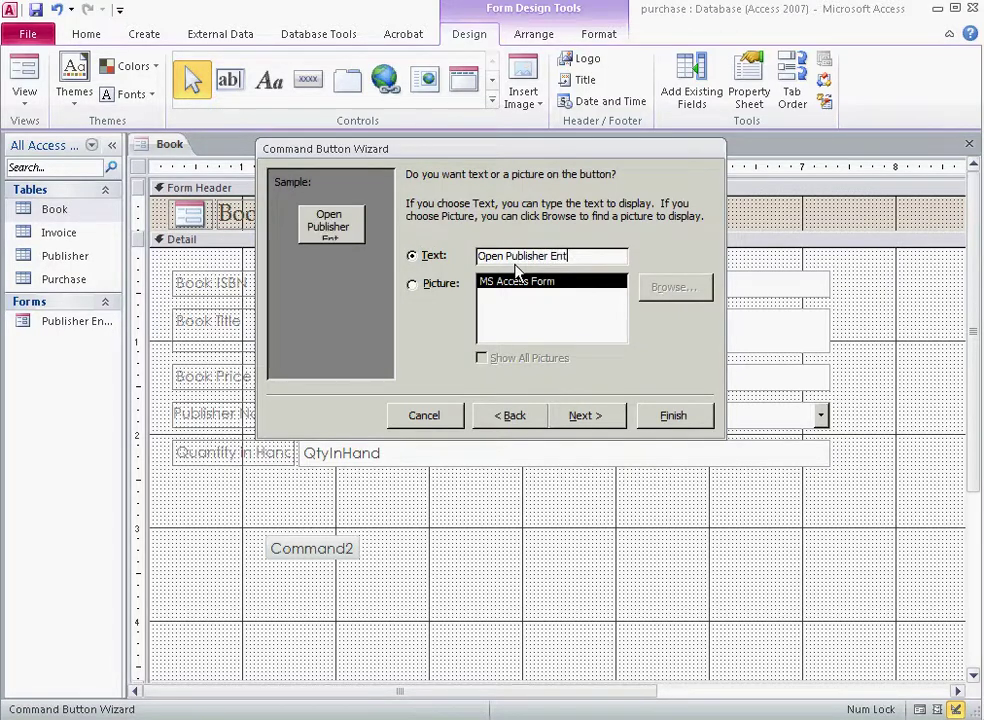
pyautogui.write('ry Form')
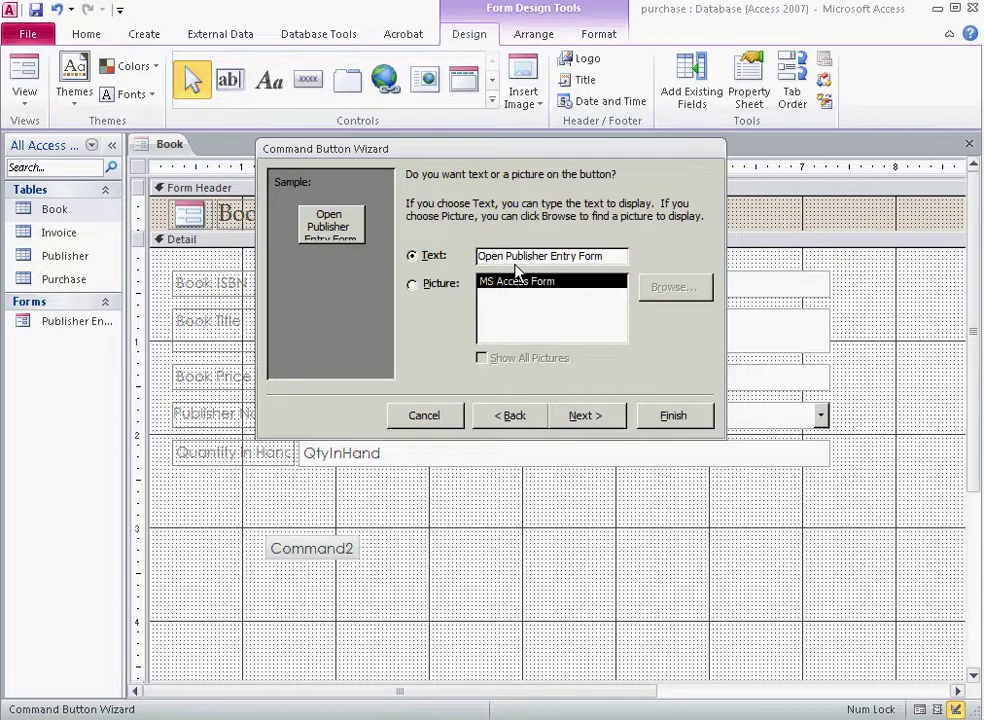
pyautogui.click(585, 415)
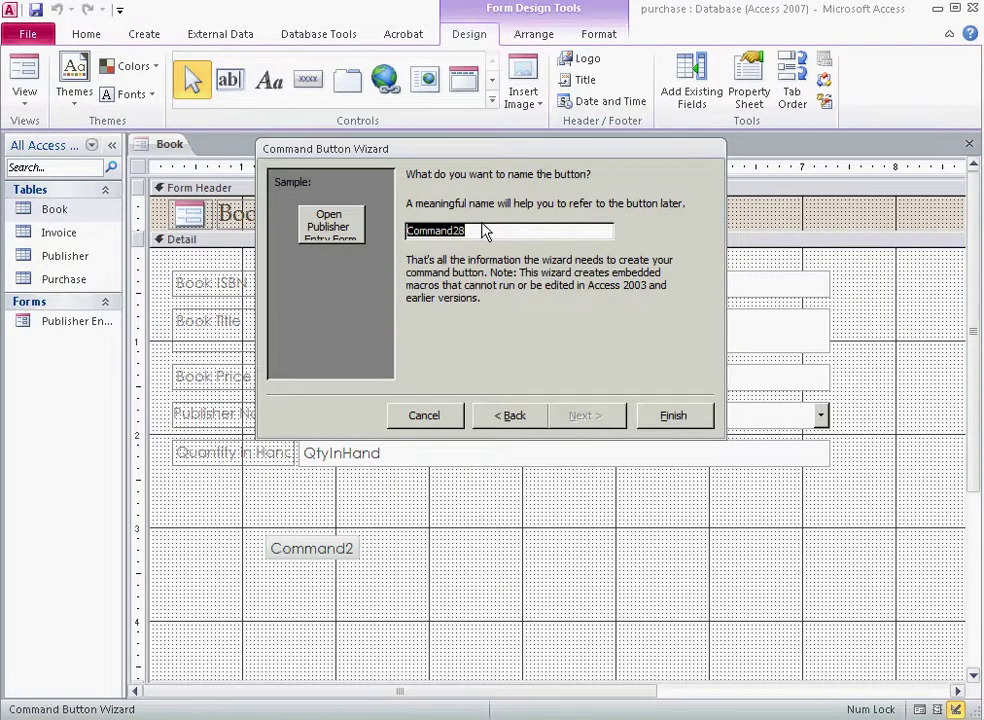
pyautogui.click(679, 418)
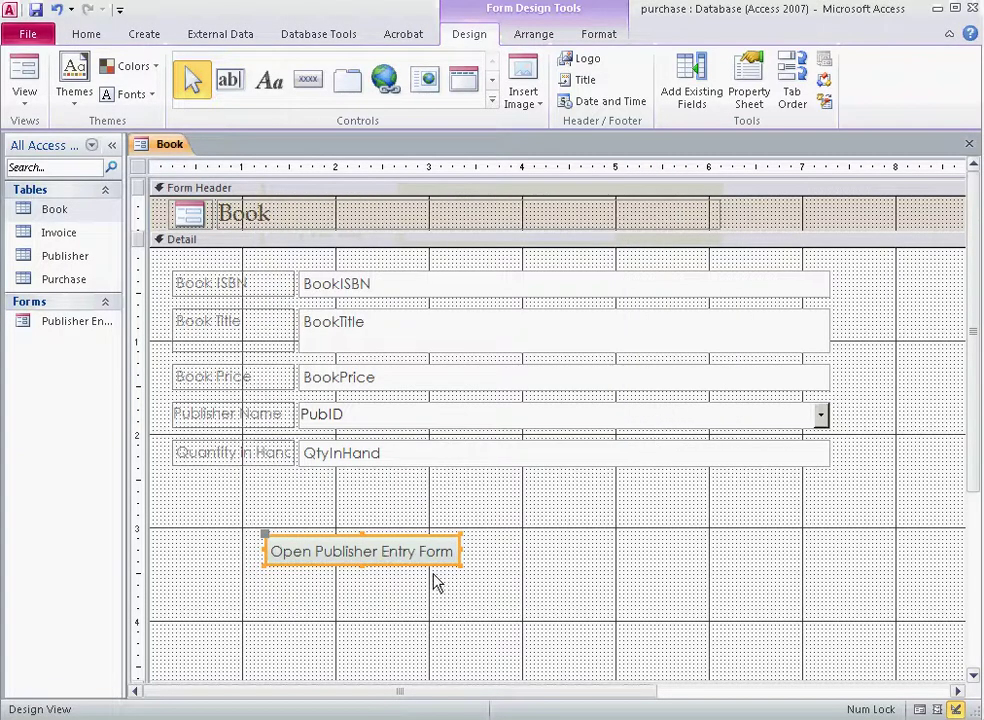
# - Move the Open Publisher Entry Form button slightly up and left, to the 1-inch and 3-inch gridlines
pyautogui.click(328, 533)
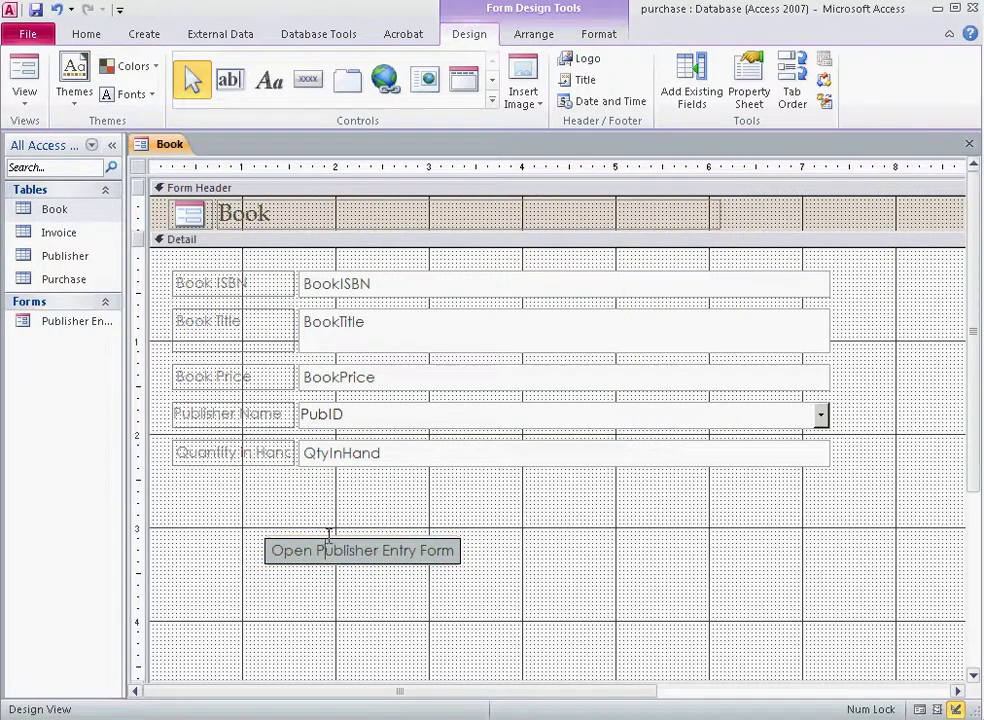
pyautogui.moveTo(414, 540); pyautogui.dragTo(373, 525)
pyautogui.click(458, 547)
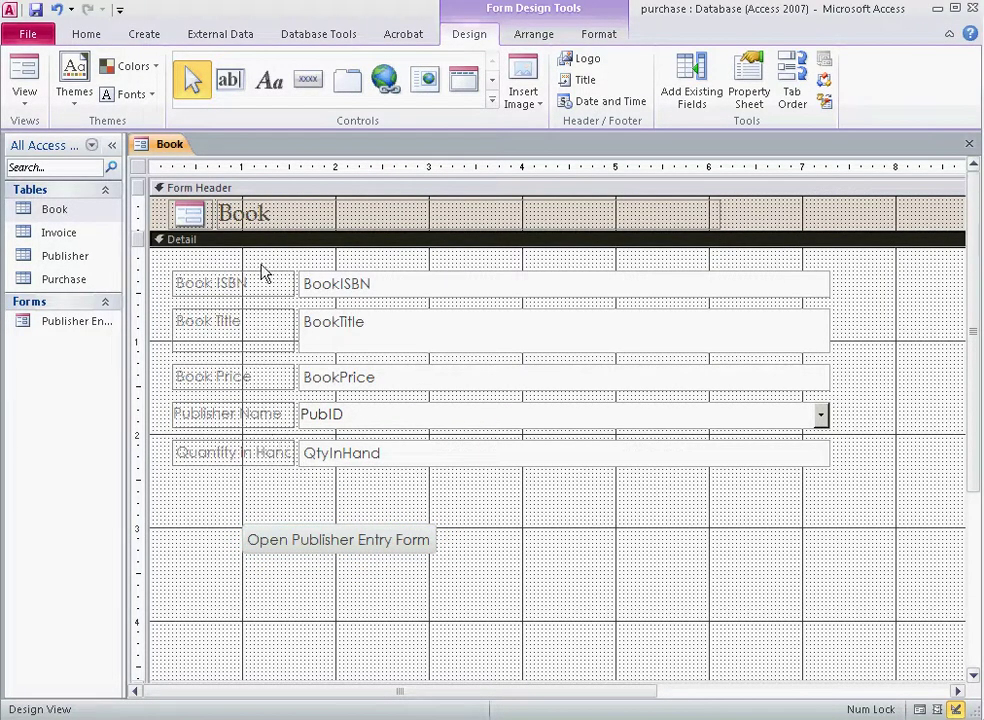
# - Place a second command button near the 3-inch gridline, beside the Open Publisher Entry Form button, with the Add New Record action
pyautogui.click(308, 80)
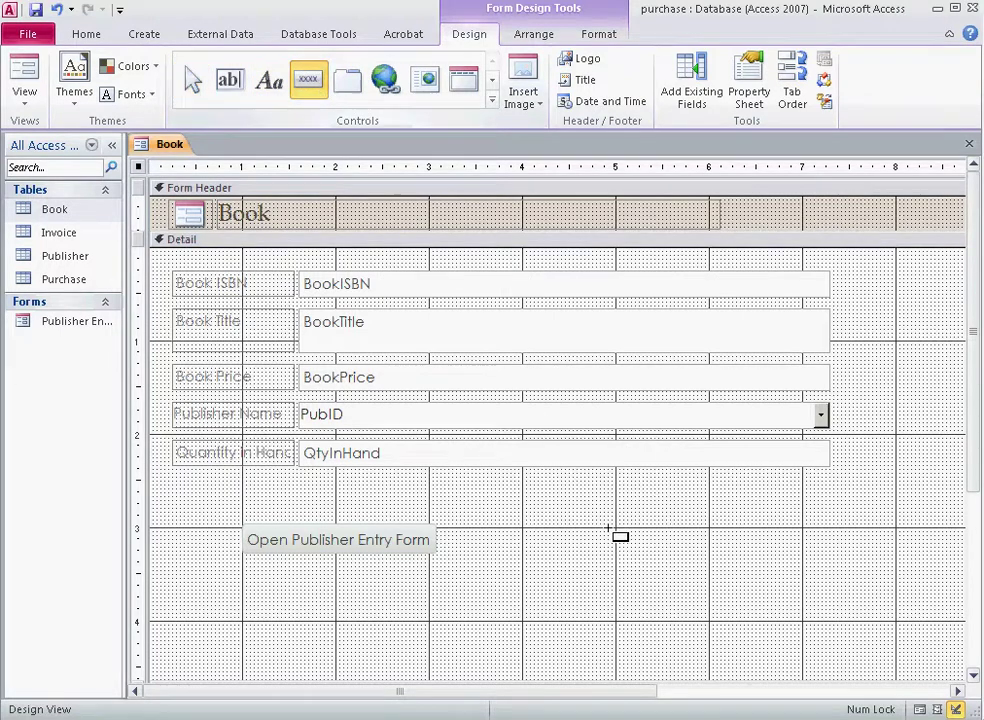
pyautogui.click(573, 531)
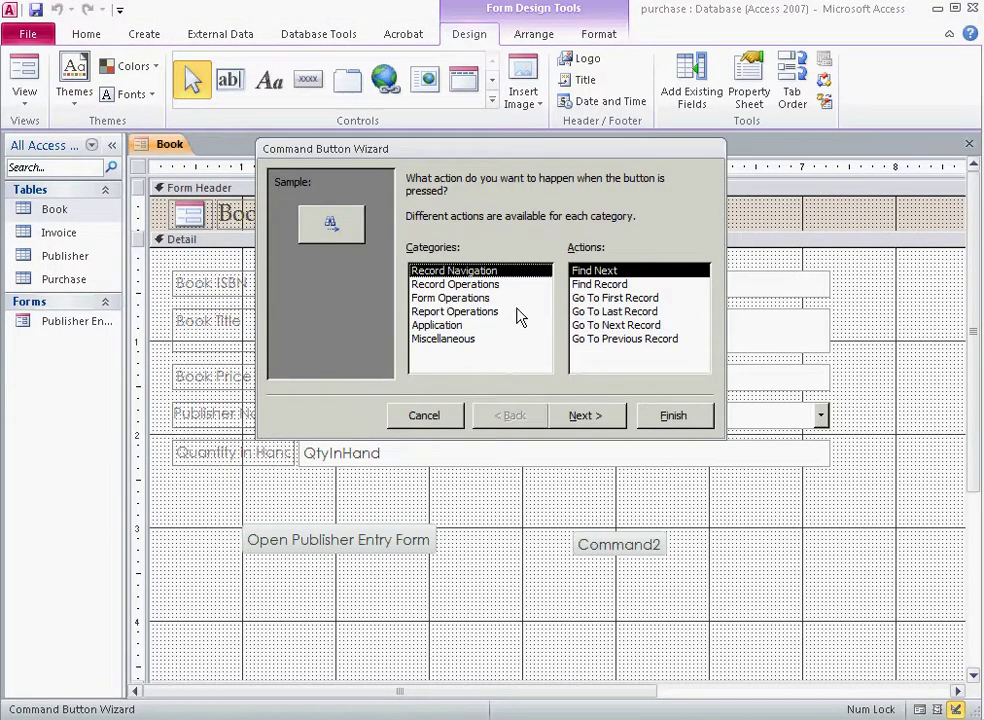
pyautogui.click(480, 285)
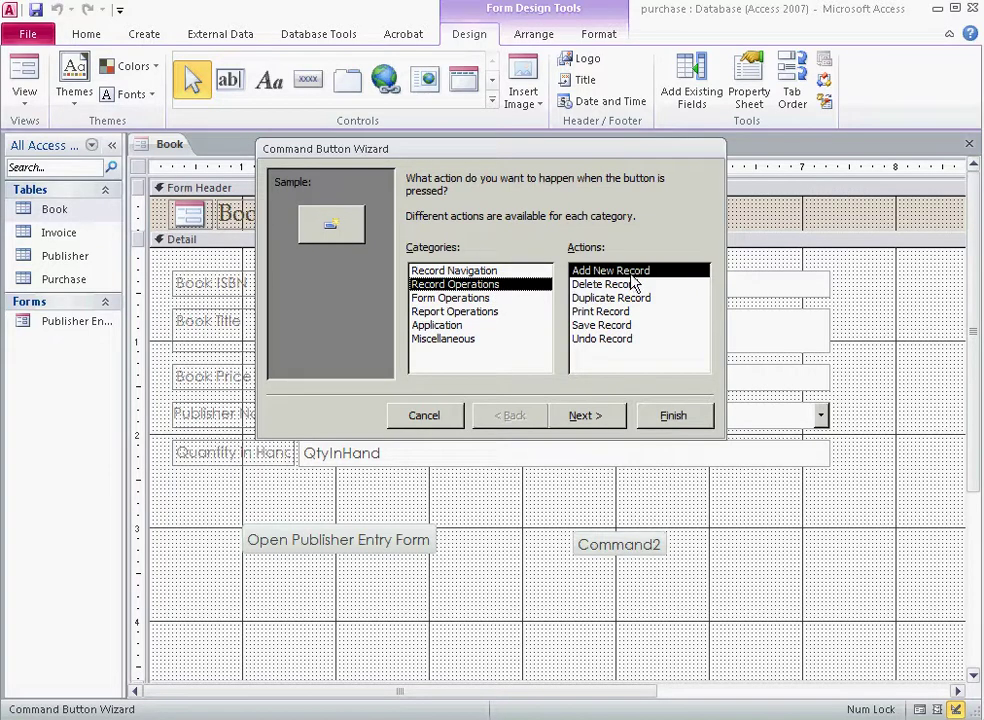
pyautogui.click(585, 420)
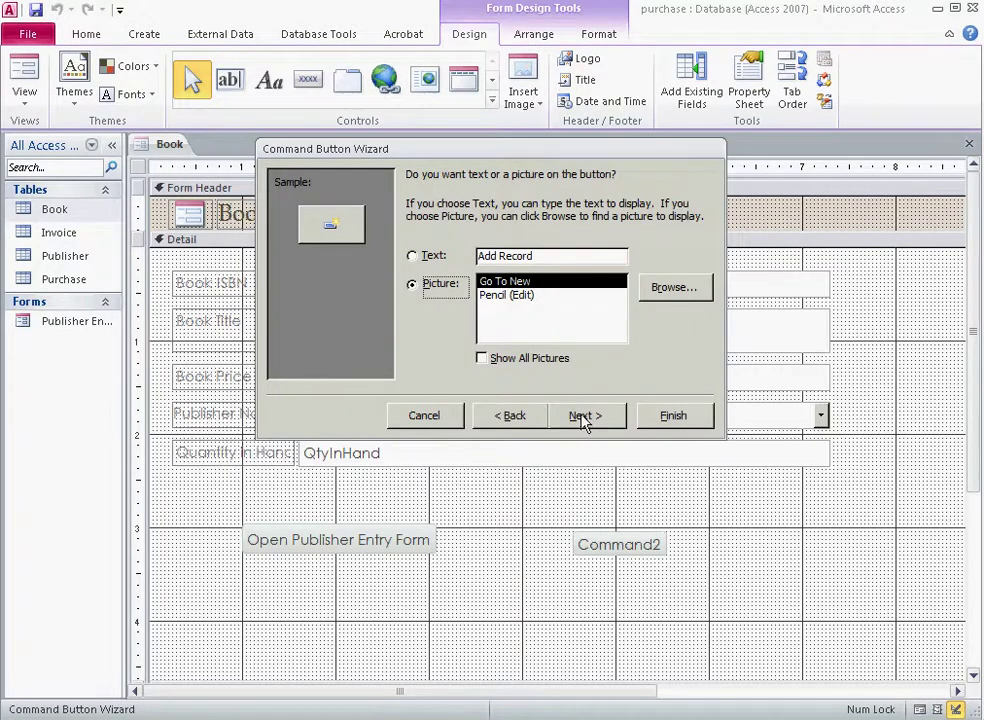
# - Use the text "Add New Book Record" on the button instead of a picture and finish the wizard with the default button name
pyautogui.click(434, 258)
pyautogui.doubleClick(514, 256)
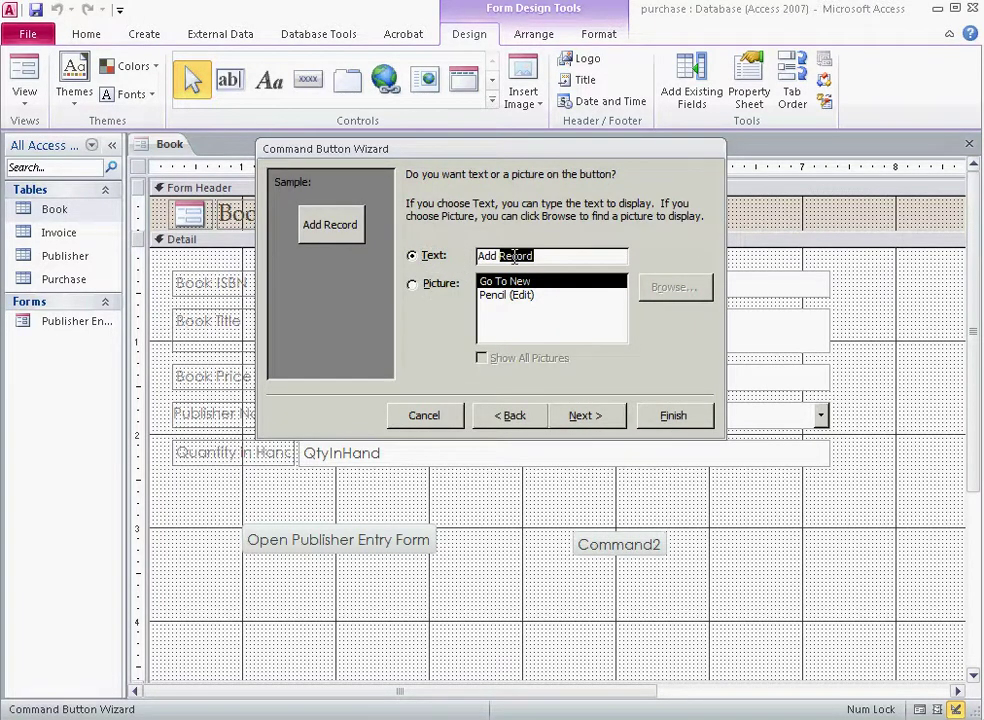
pyautogui.write('New Bo')
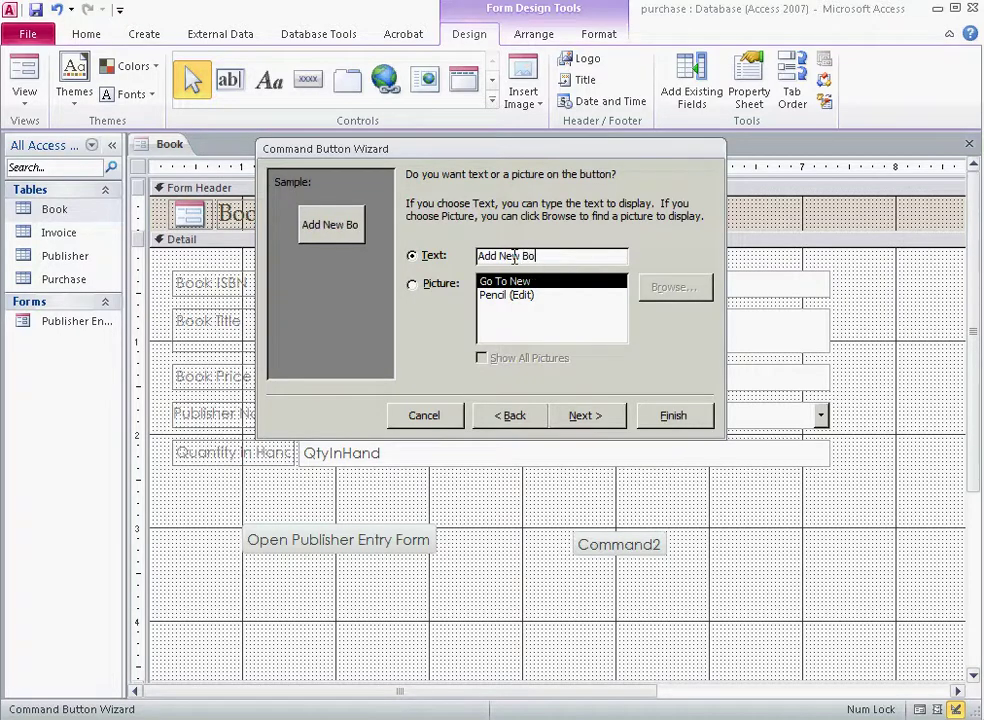
pyautogui.write('ok Record')
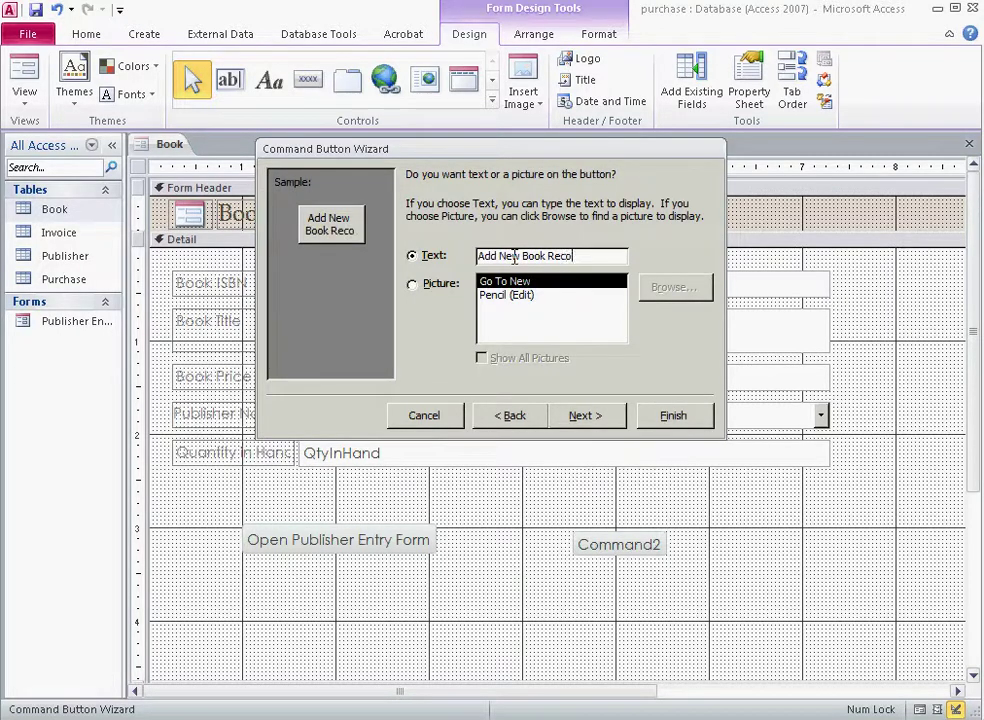
pyautogui.click(612, 424)
pyautogui.click(672, 422)
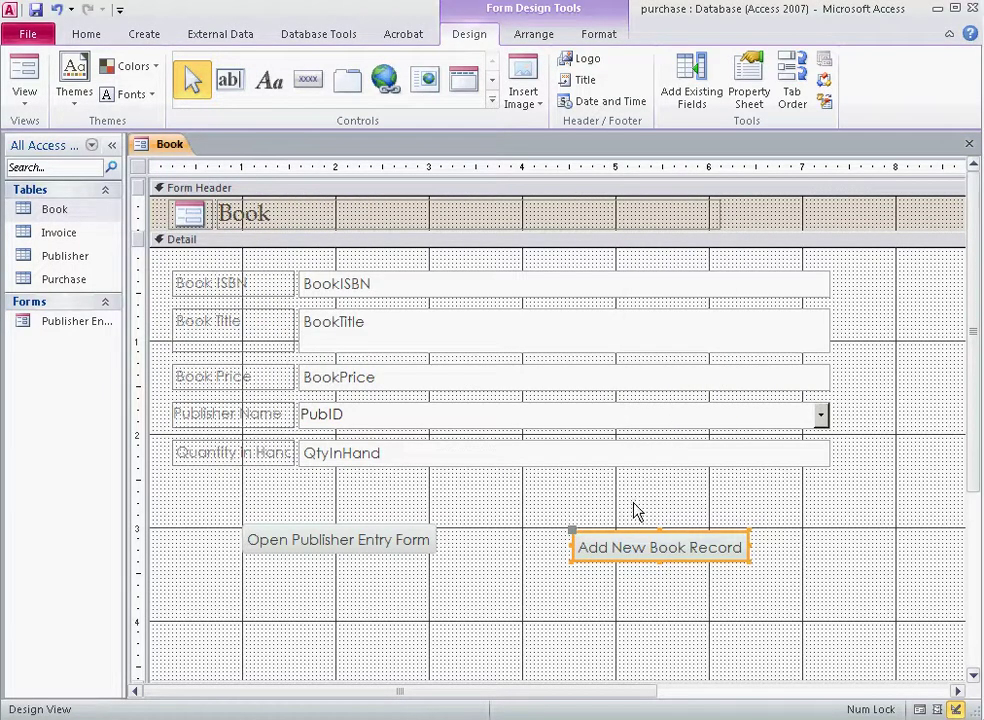
# - Move the Add New Book Record button to the 4-inch and 3-inch gridlines and align the Open Publisher Entry Form button with it
pyautogui.moveTo(633, 531); pyautogui.dragTo(577, 530)
pyautogui.click(325, 531)
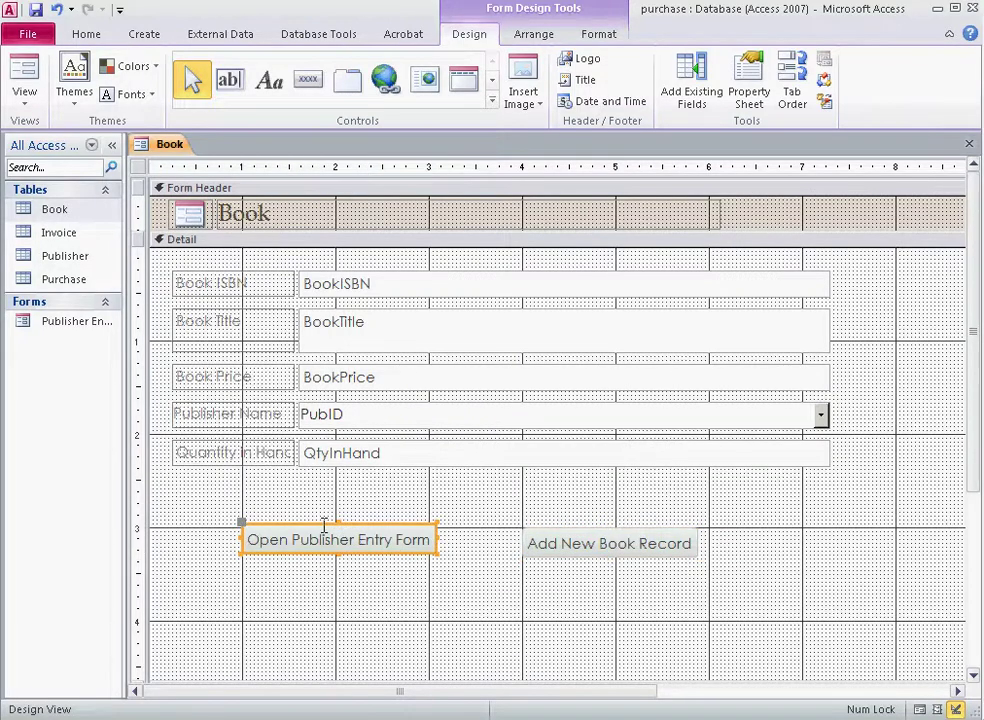
pyautogui.moveTo(314, 528); pyautogui.dragTo(314, 531)
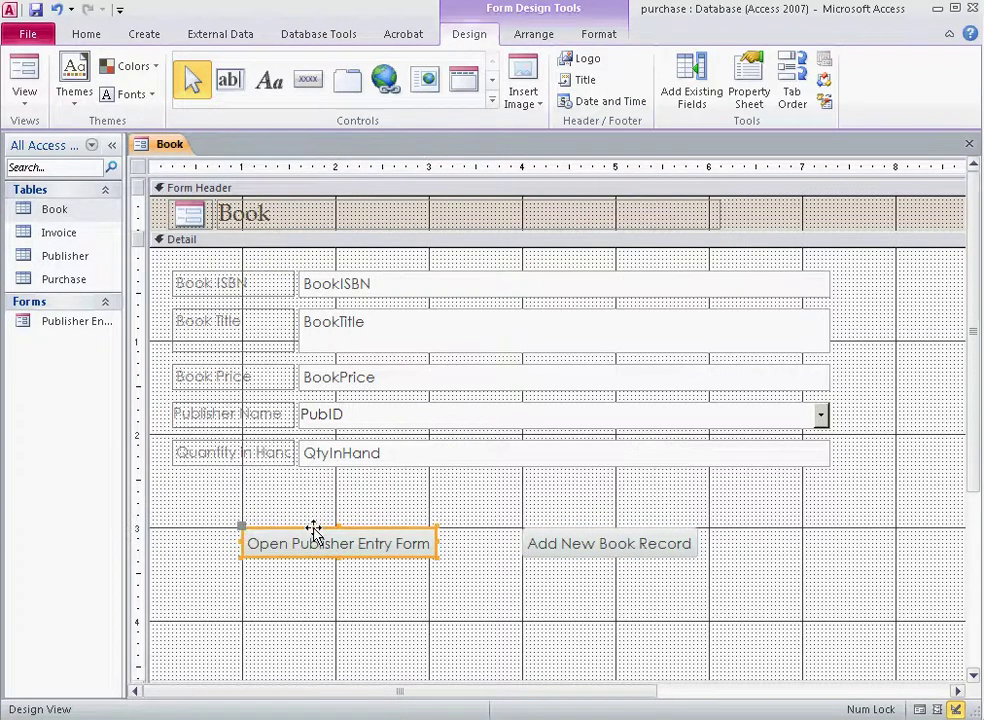
pyautogui.click(455, 588)
# - Switch the form to Form View and save it as "Book Entry Form"
pyautogui.click(26, 74)
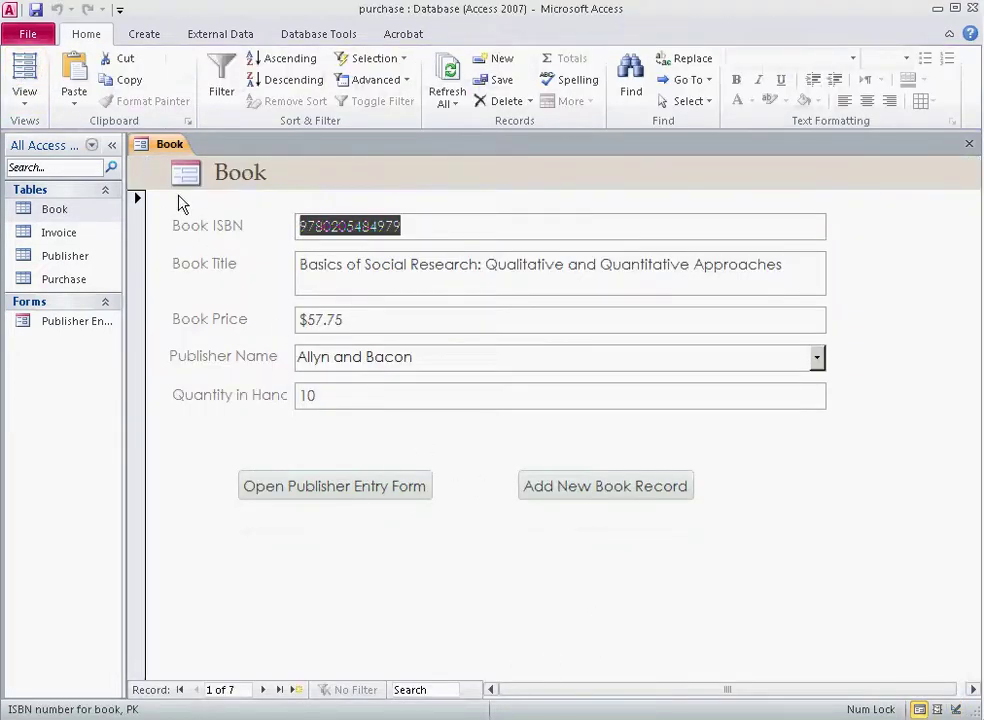
pyautogui.click(36, 14)
pyautogui.click(522, 258)
pyautogui.write('Entry Form')
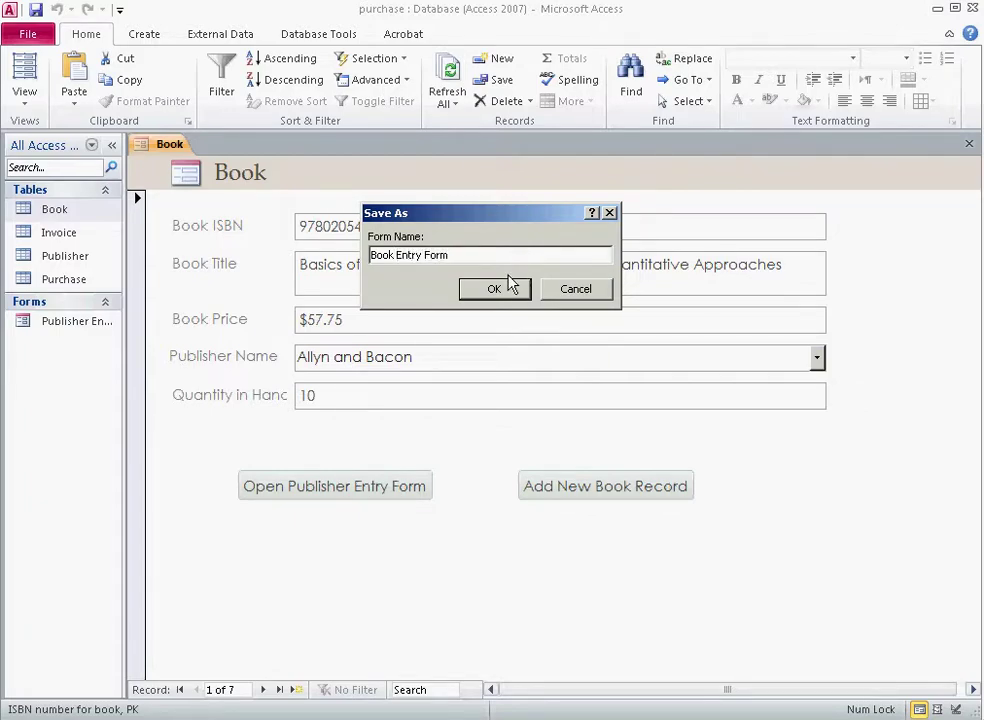
pyautogui.click(500, 292)
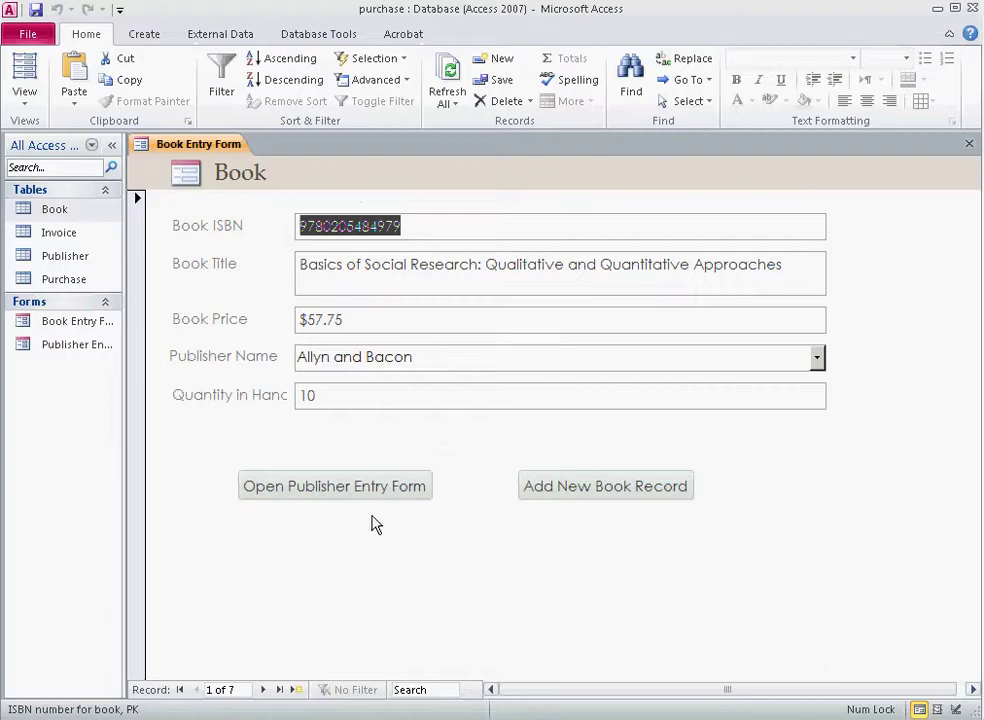
# - Test the Open Publisher Entry Form button and that form's Add New Publisher button, and close the publisher form again
pyautogui.click(352, 496)
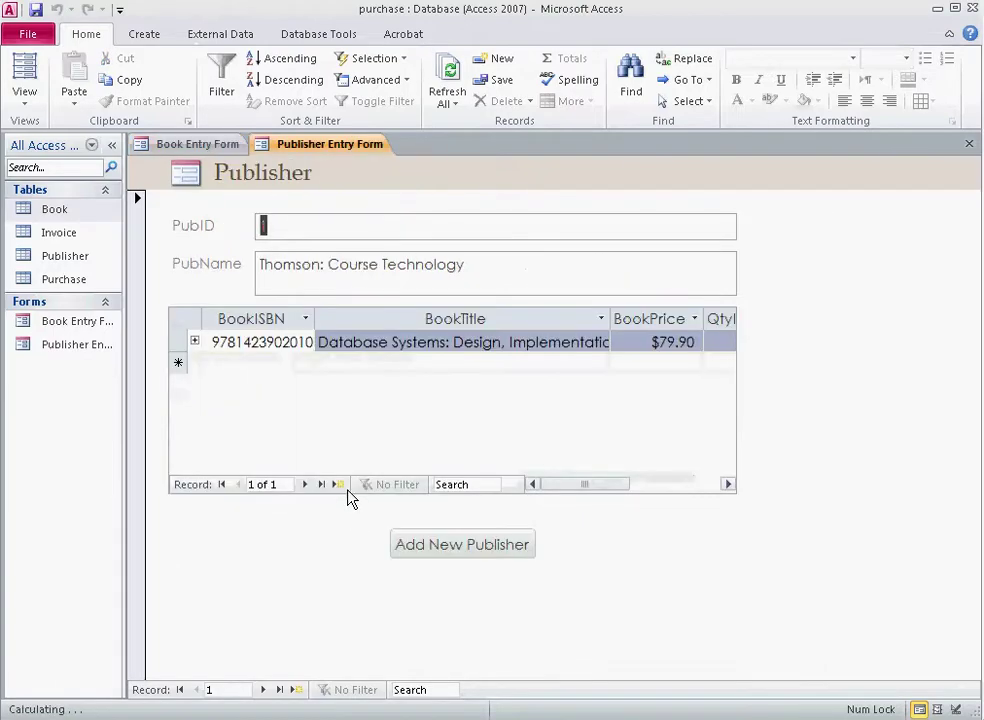
pyautogui.click(476, 556)
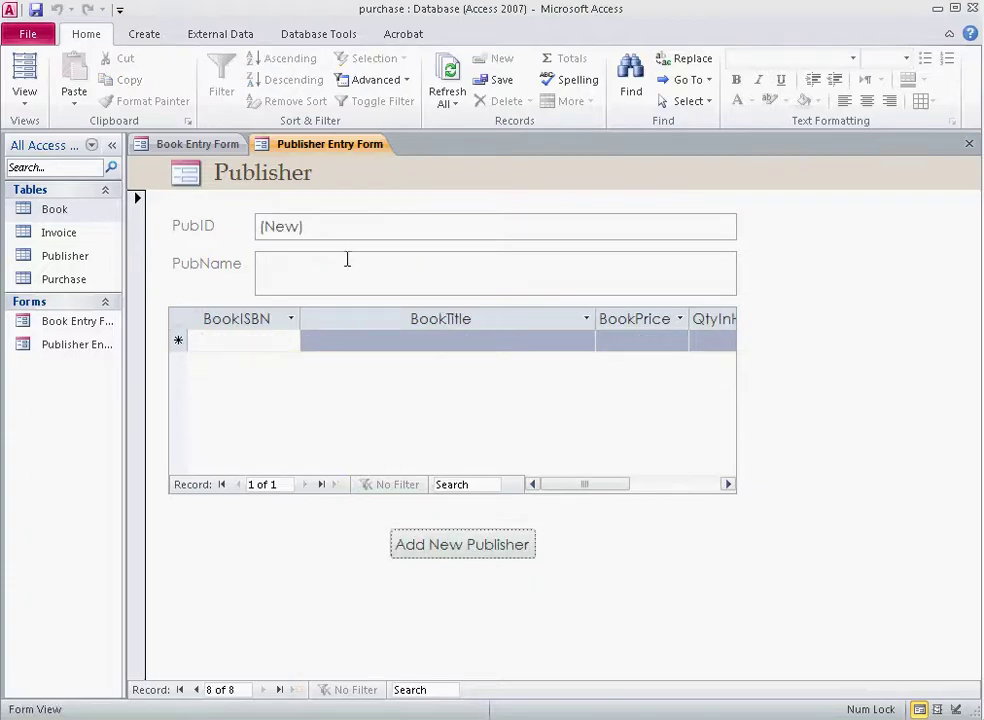
pyautogui.click(969, 144)
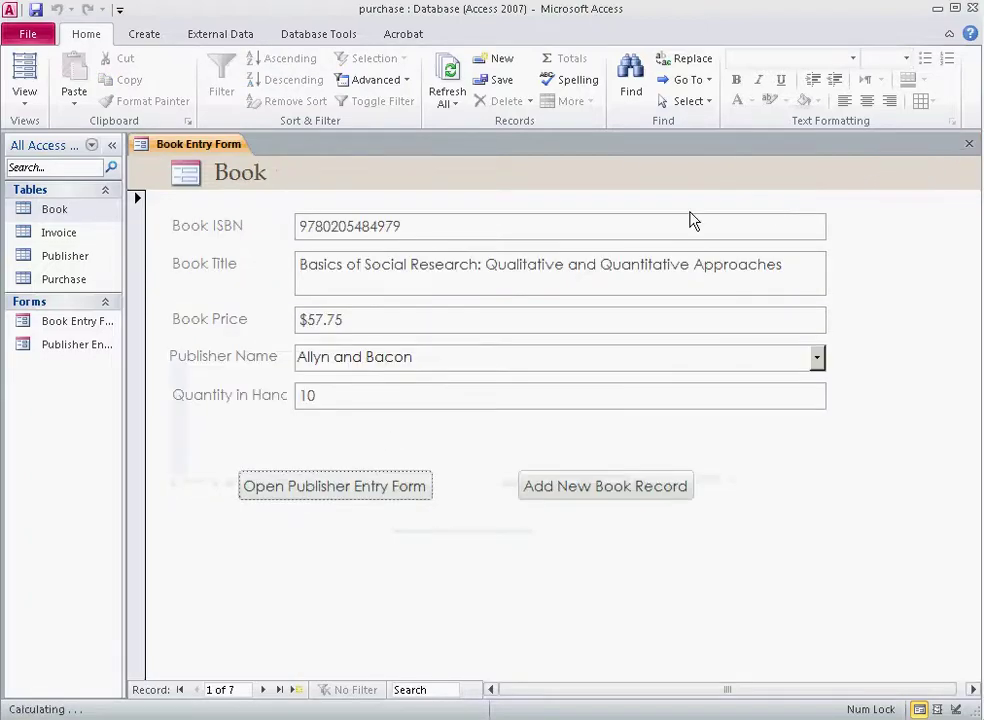
# - Start a new book record with the form's own button and enter ISBN 987456215 and title "My Name is Red"
pyautogui.click(600, 497)
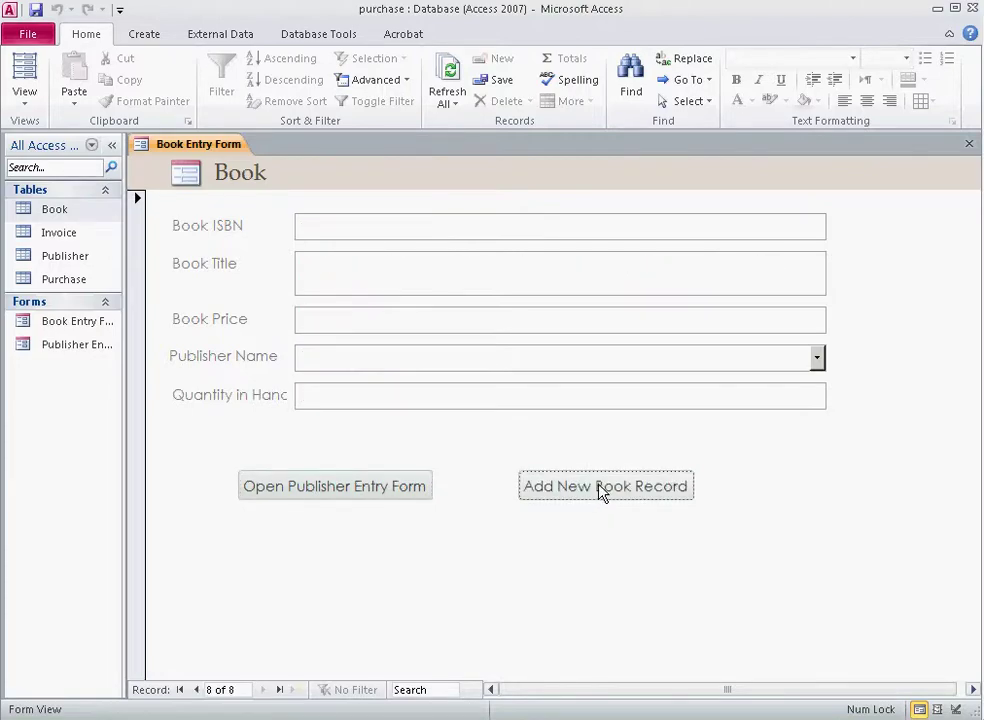
pyautogui.click(817, 358)
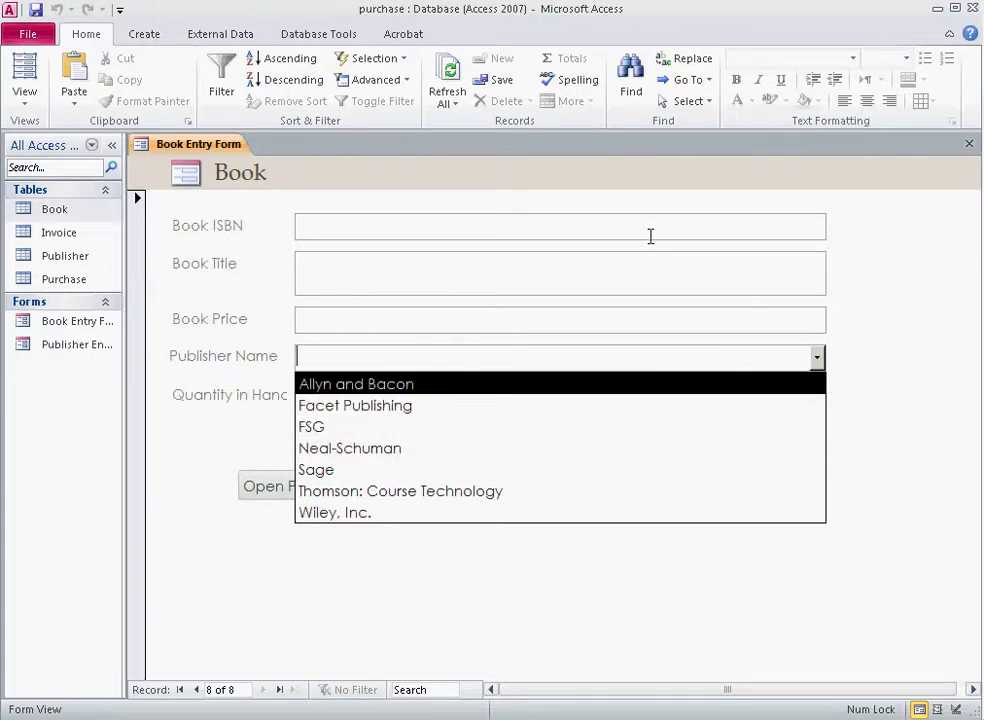
pyautogui.click(367, 224)
pyautogui.write('987456215')
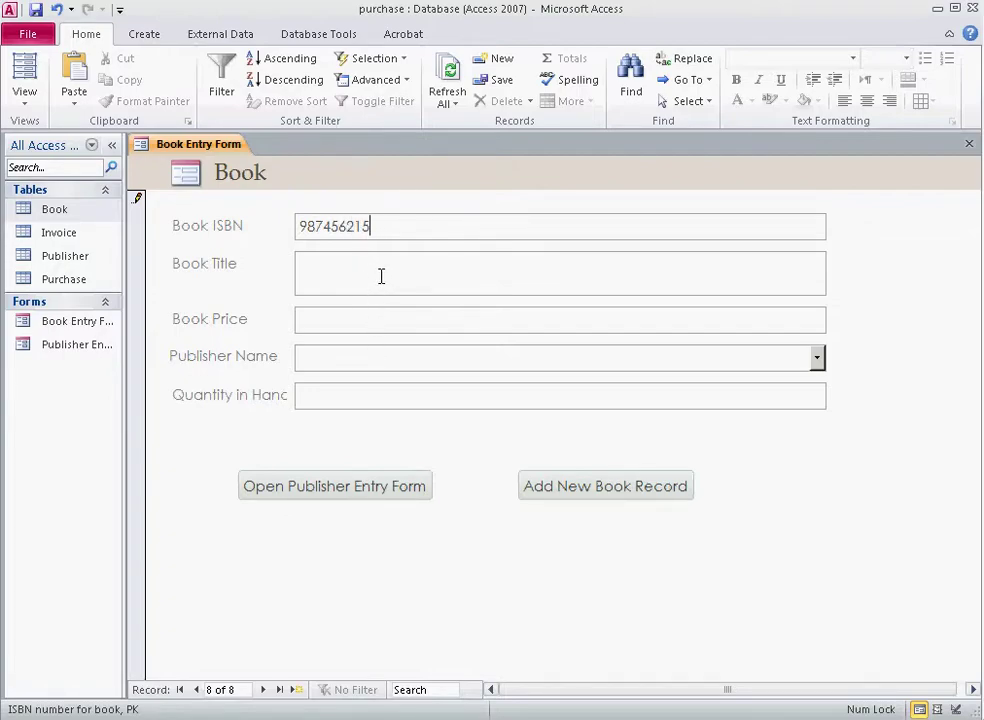
pyautogui.click(340, 279)
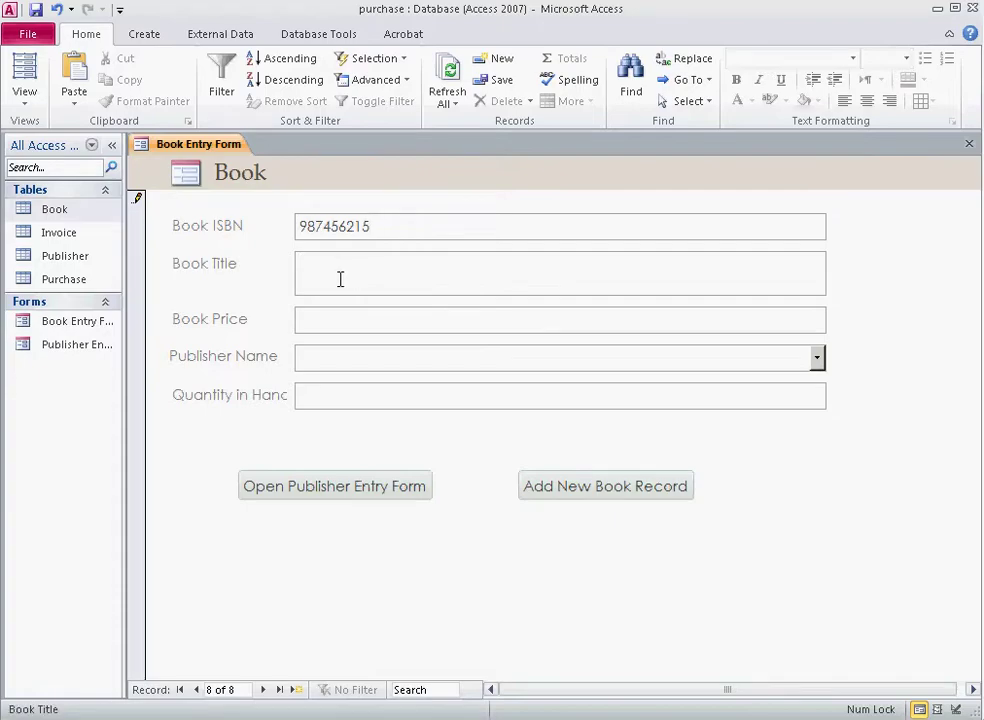
pyautogui.write('My Name is Red')
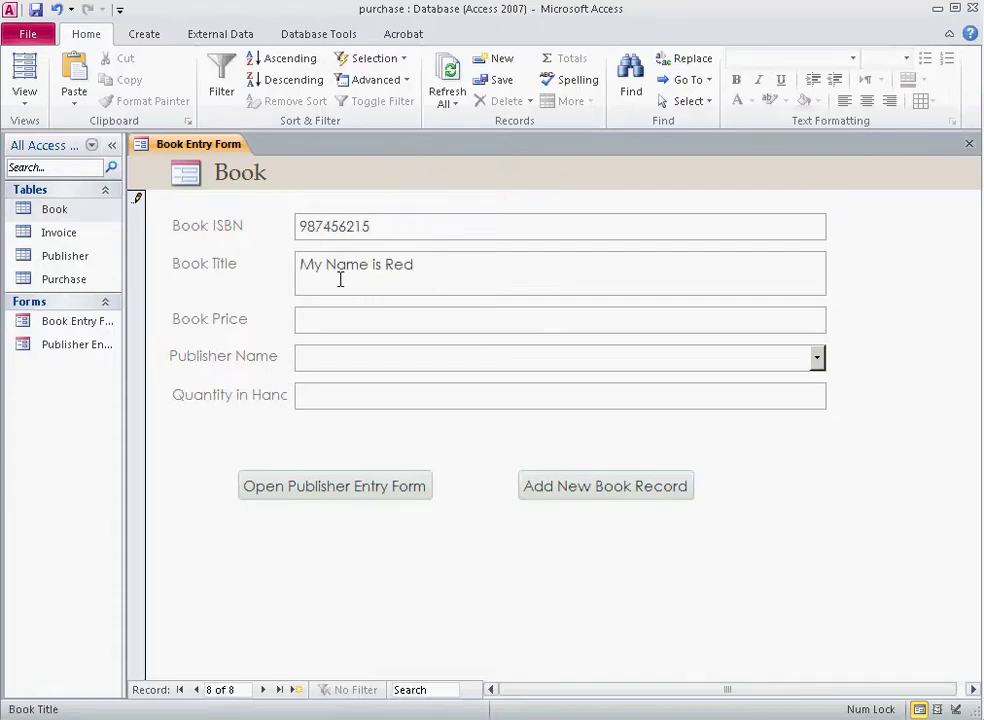
# - Complete the record with price $25.00, publisher Wiley, Inc. and quantity 5, and save it by starting another new book record
pyautogui.click(325, 325)
pyautogui.click(334, 356)
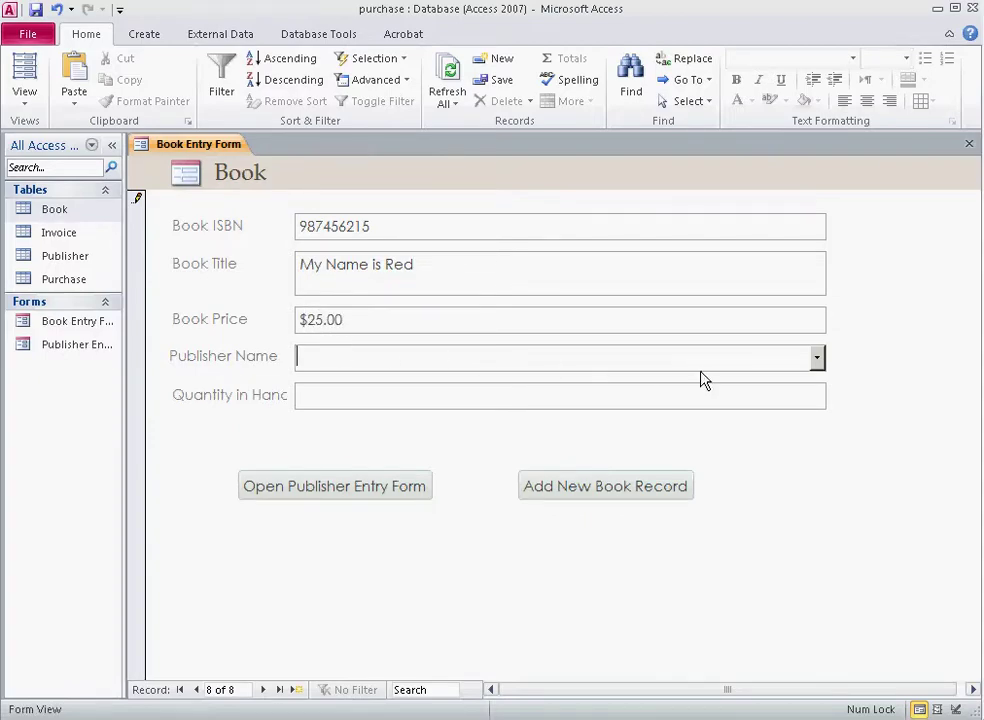
pyautogui.click(817, 358)
pyautogui.click(433, 512)
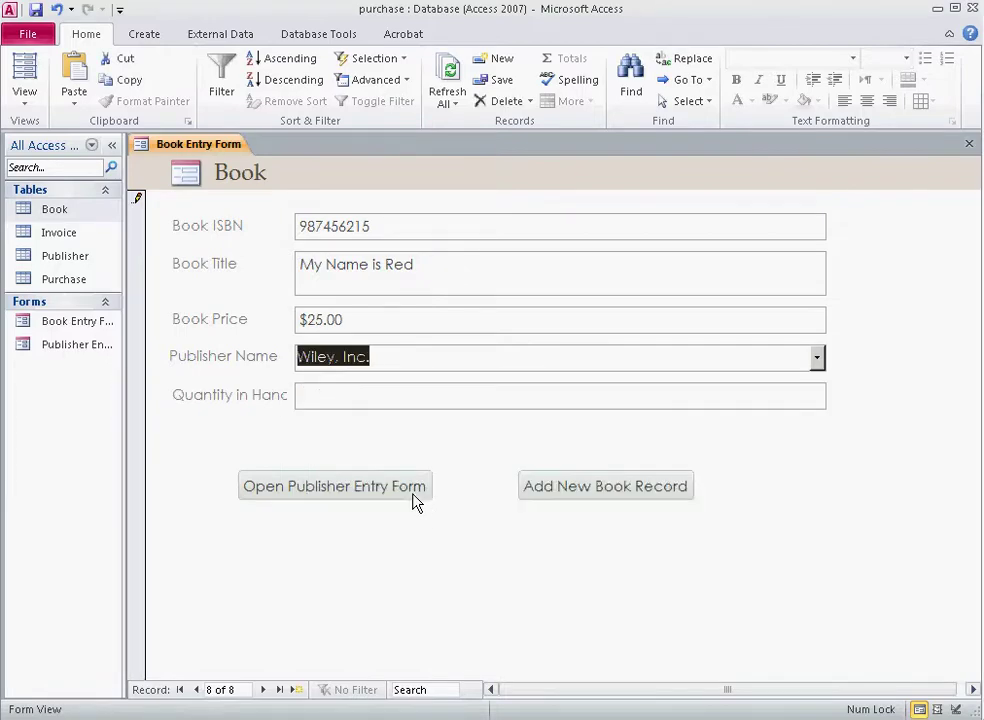
pyautogui.click(336, 392)
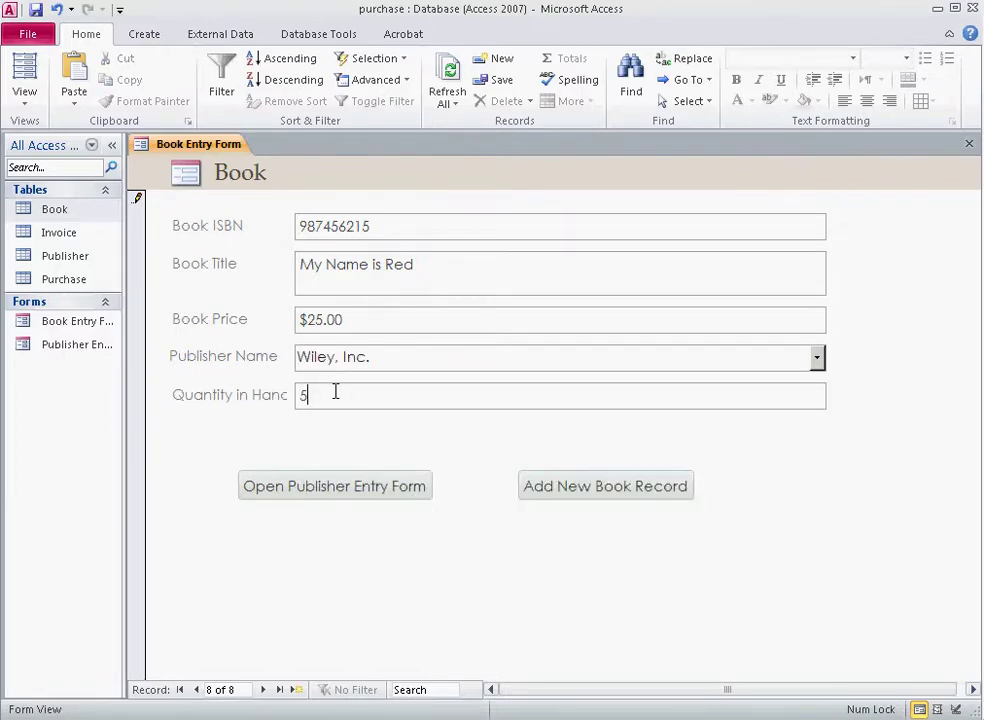
pyautogui.click(590, 488)
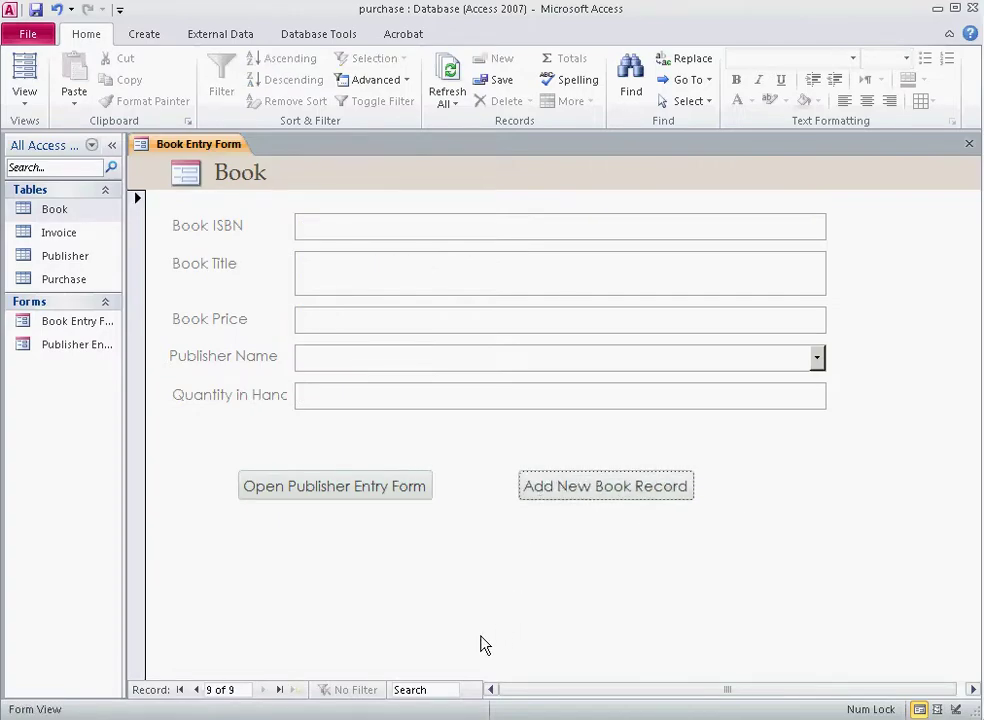
# - Change the publisher of "My Name is Red" to Facet Publishing and save it by going to the previous record and back
pyautogui.click(196, 690)
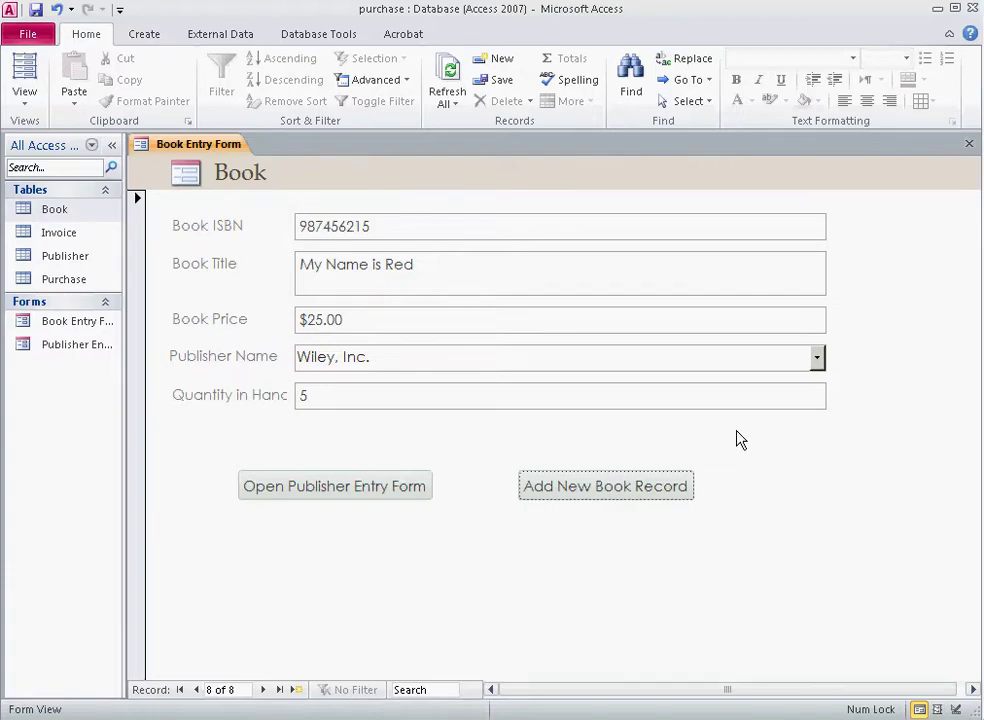
pyautogui.click(817, 358)
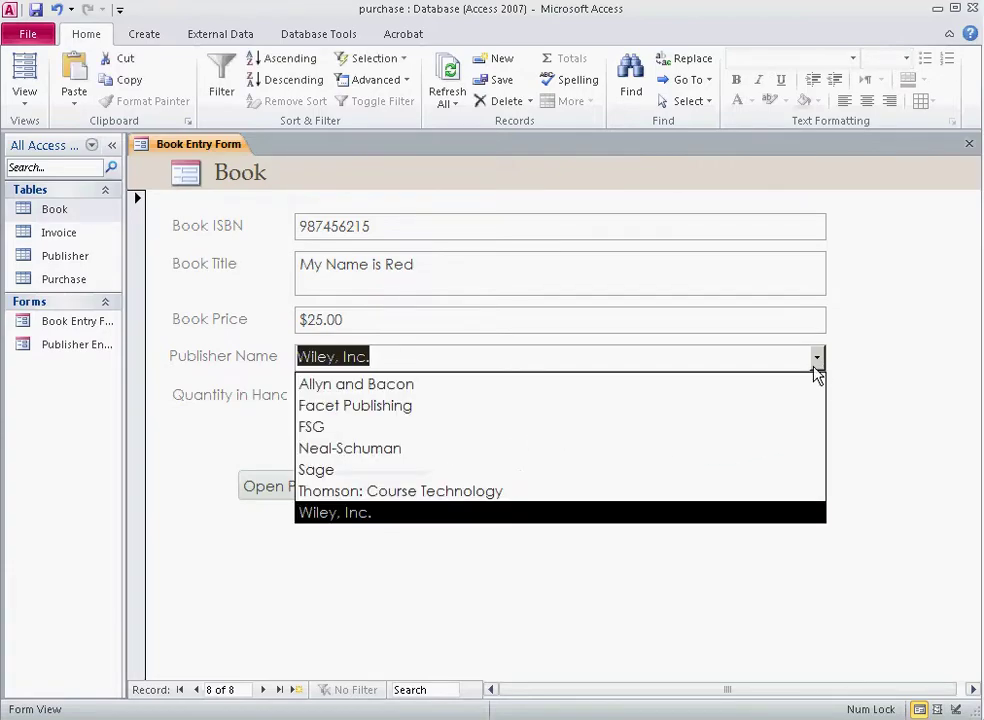
pyautogui.click(531, 411)
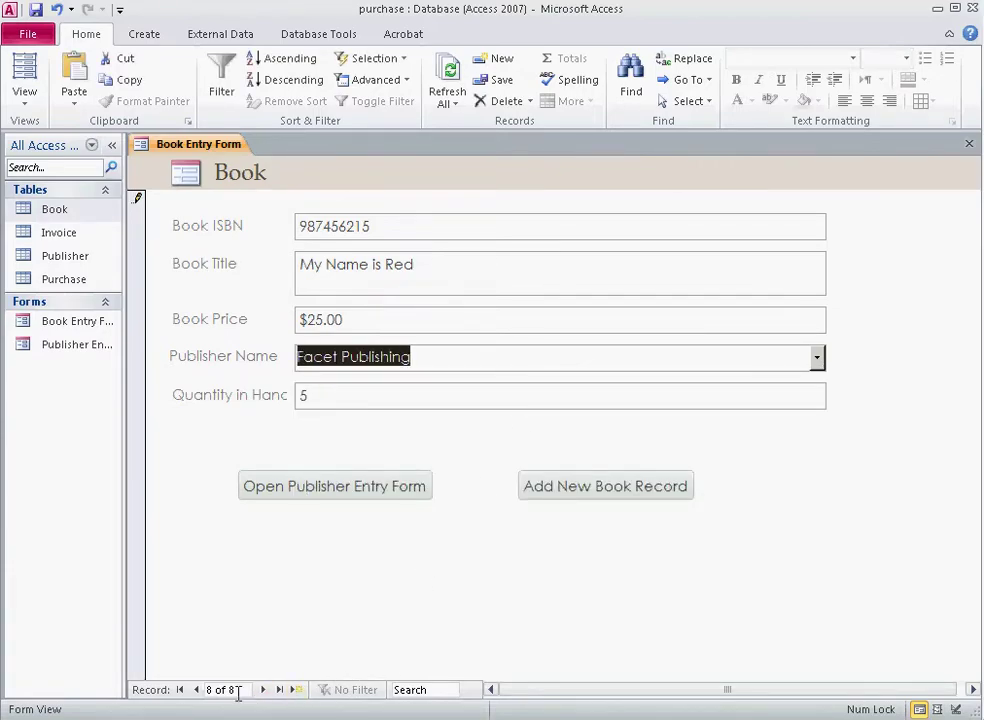
pyautogui.click(195, 692)
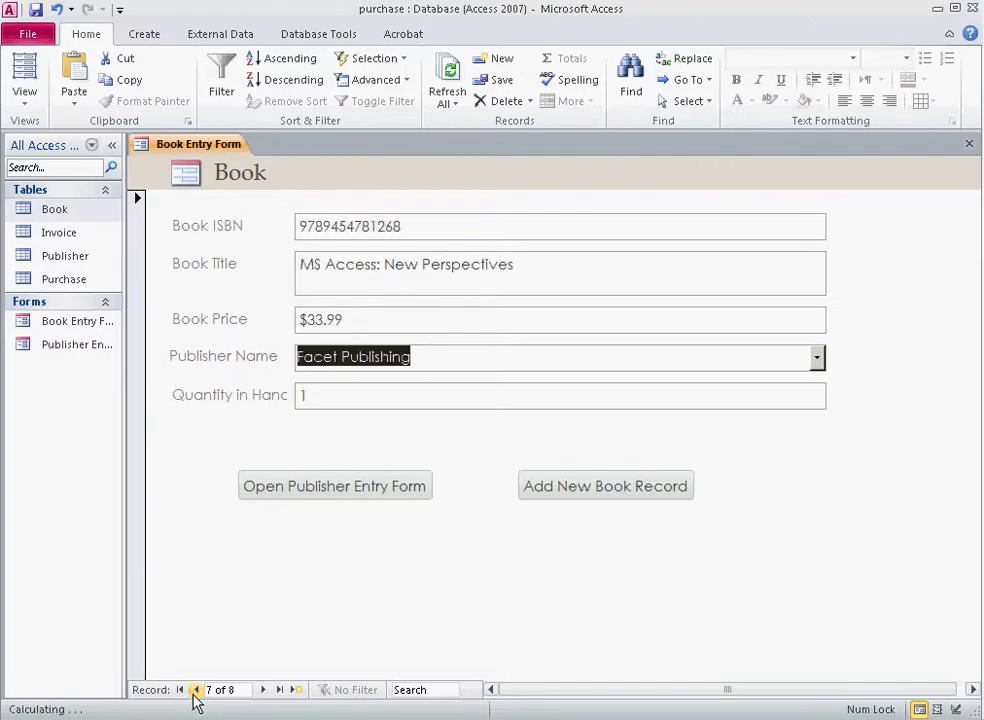
pyautogui.click(263, 690)
# - Check the book's PubID in the Book table against the Publisher table, and return to the Book Entry Form
pyautogui.doubleClick(52, 212)
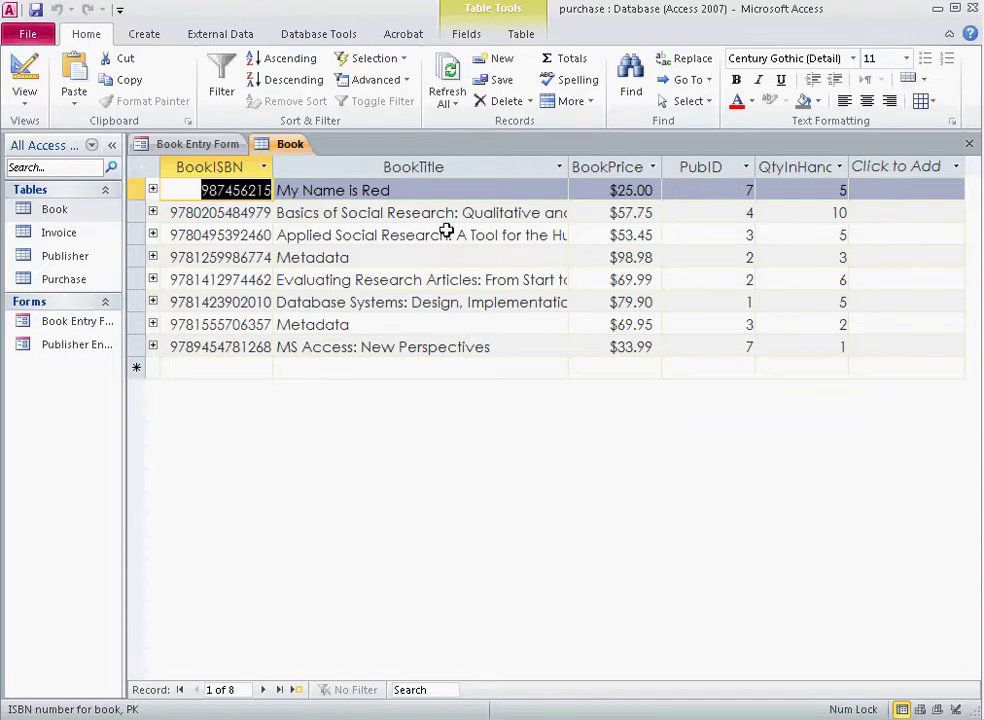
pyautogui.click(60, 258)
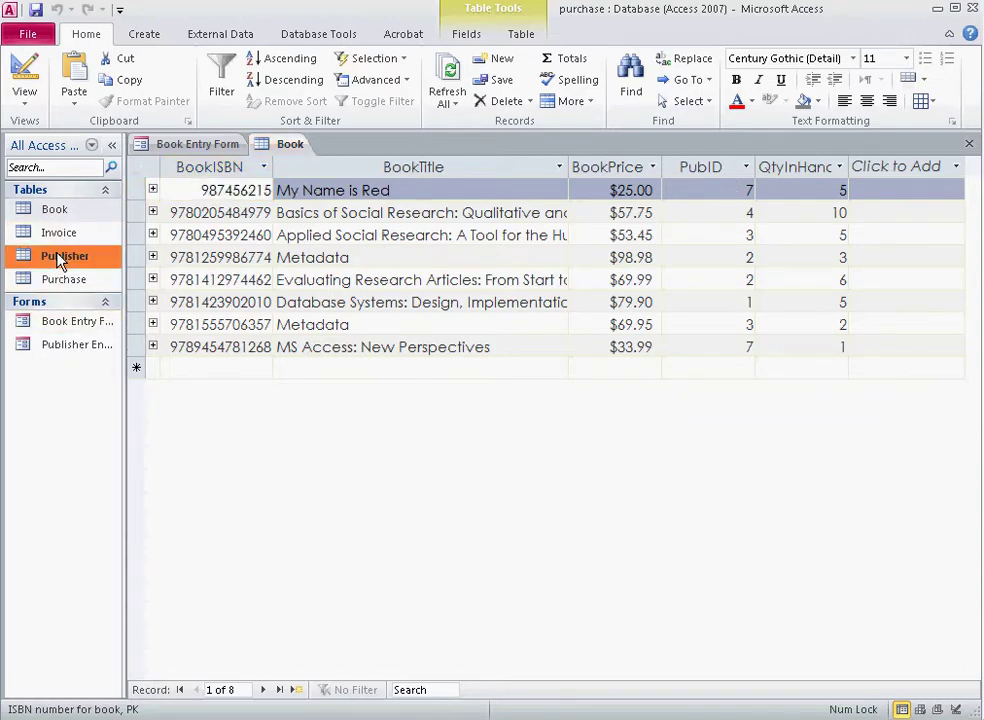
pyautogui.doubleClick(58, 257)
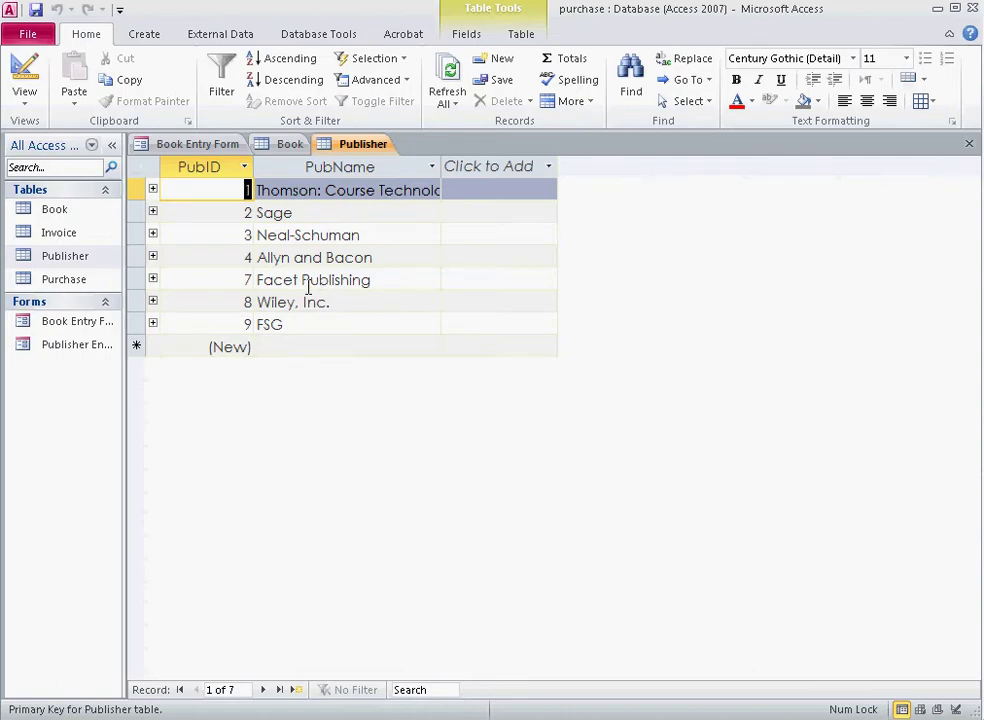
pyautogui.click(208, 150)
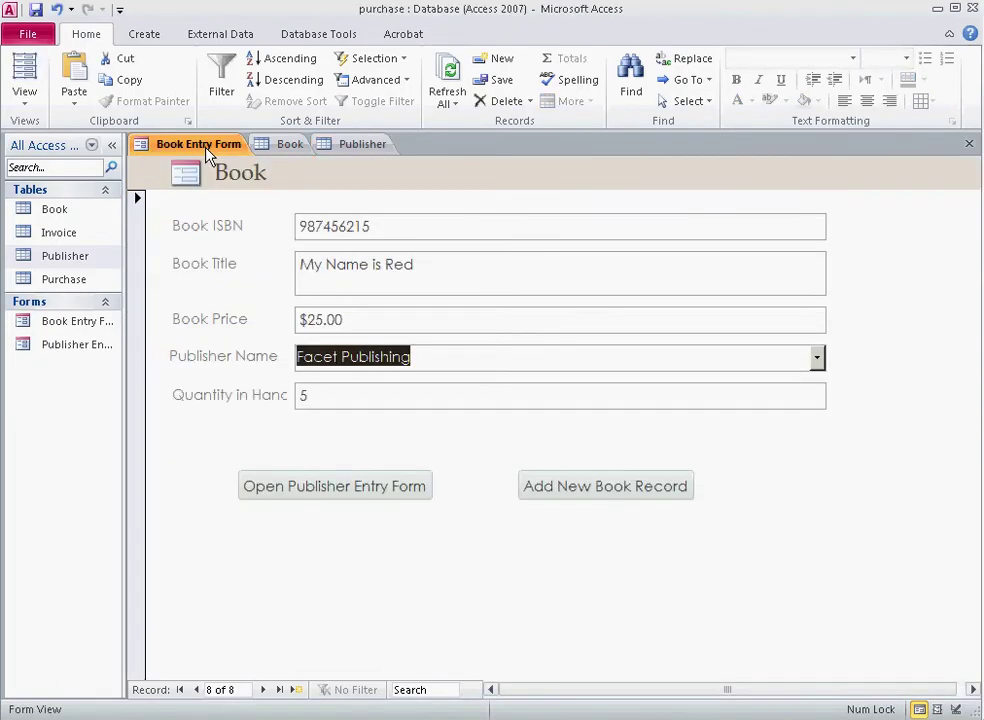